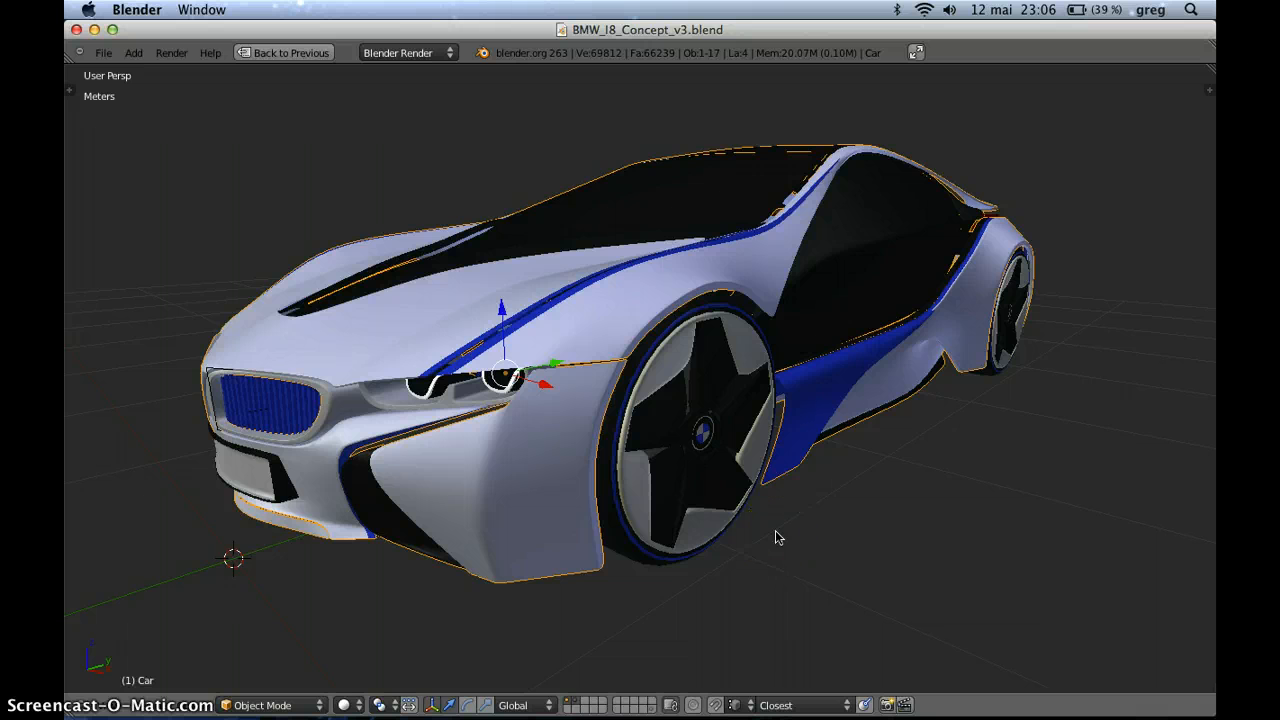
{"action": "right_click", "coordinate": [692, 518]}
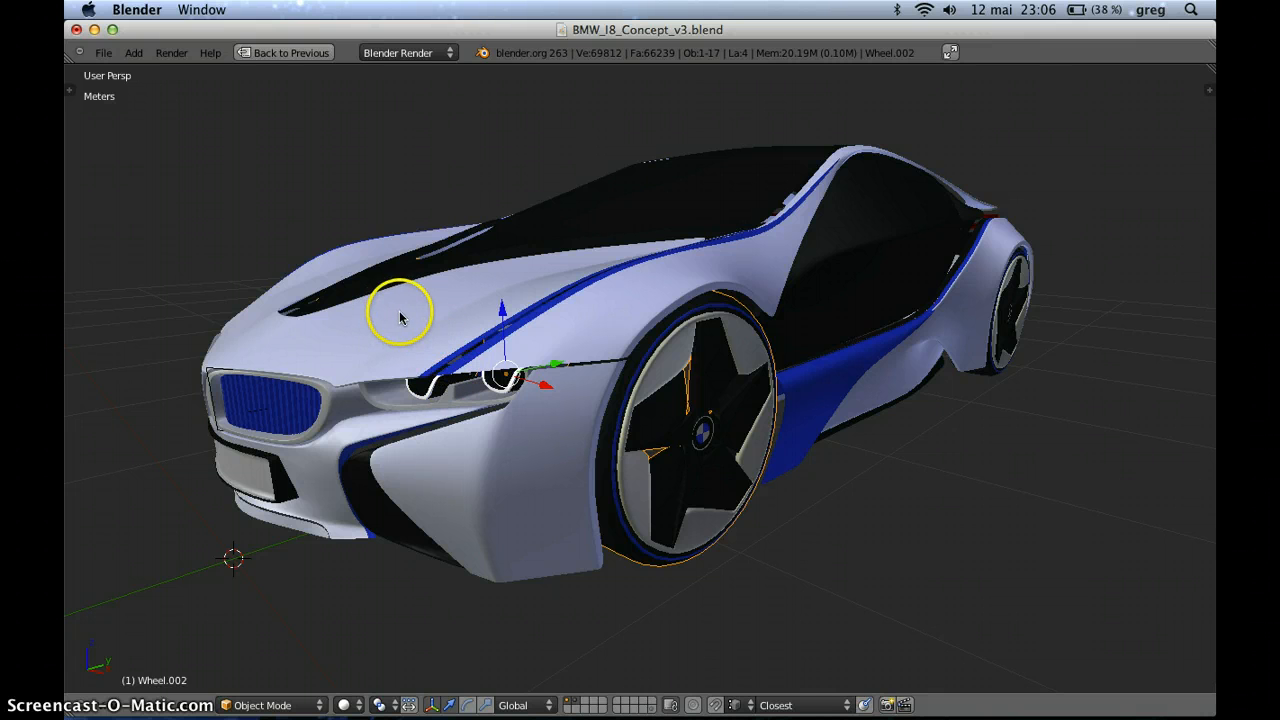
{"action": "right_click", "coordinate": [379, 345]}
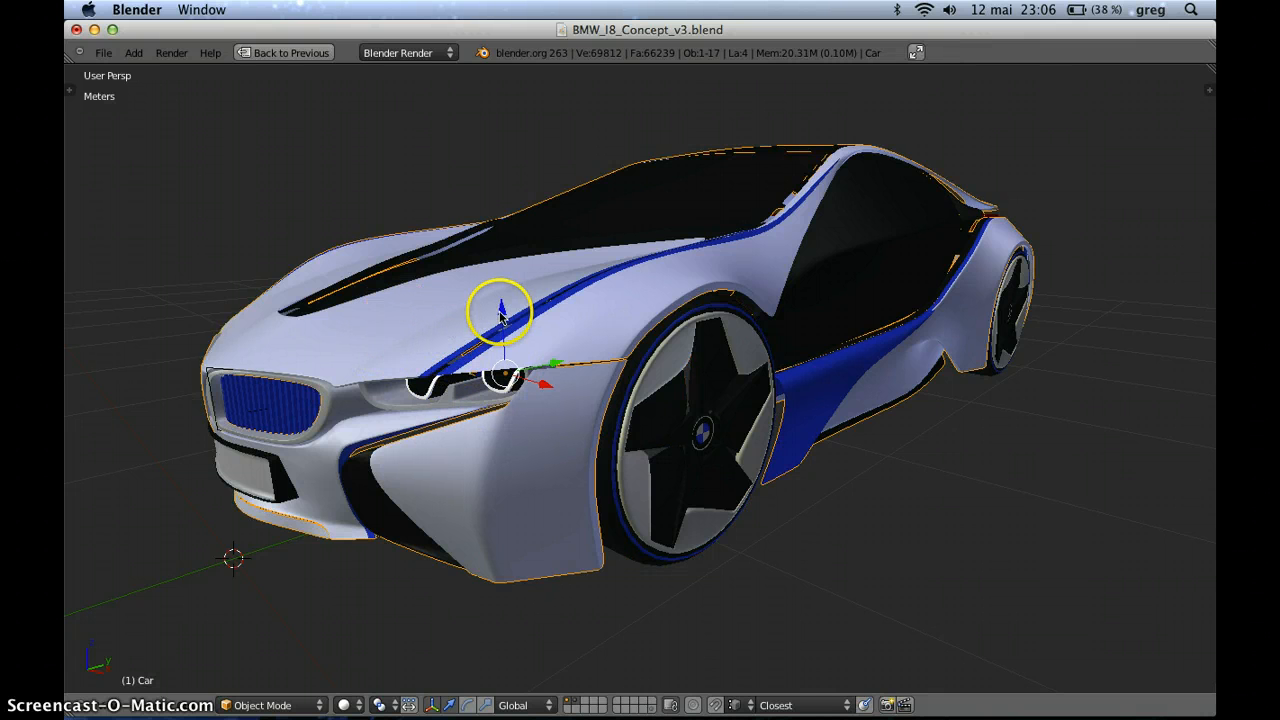
{"action": "mouse_move", "coordinate": [648, 390]}
{"action": "middle_mouse_down"}
{"action": "mouse_move", "coordinate": [648, 423]}
{"action": "mouse_move", "coordinate": [637, 395]}
{"action": "middle_mouse_up"}
{"action": "key", "text": "g"}
{"action": "key", "text": "z"}
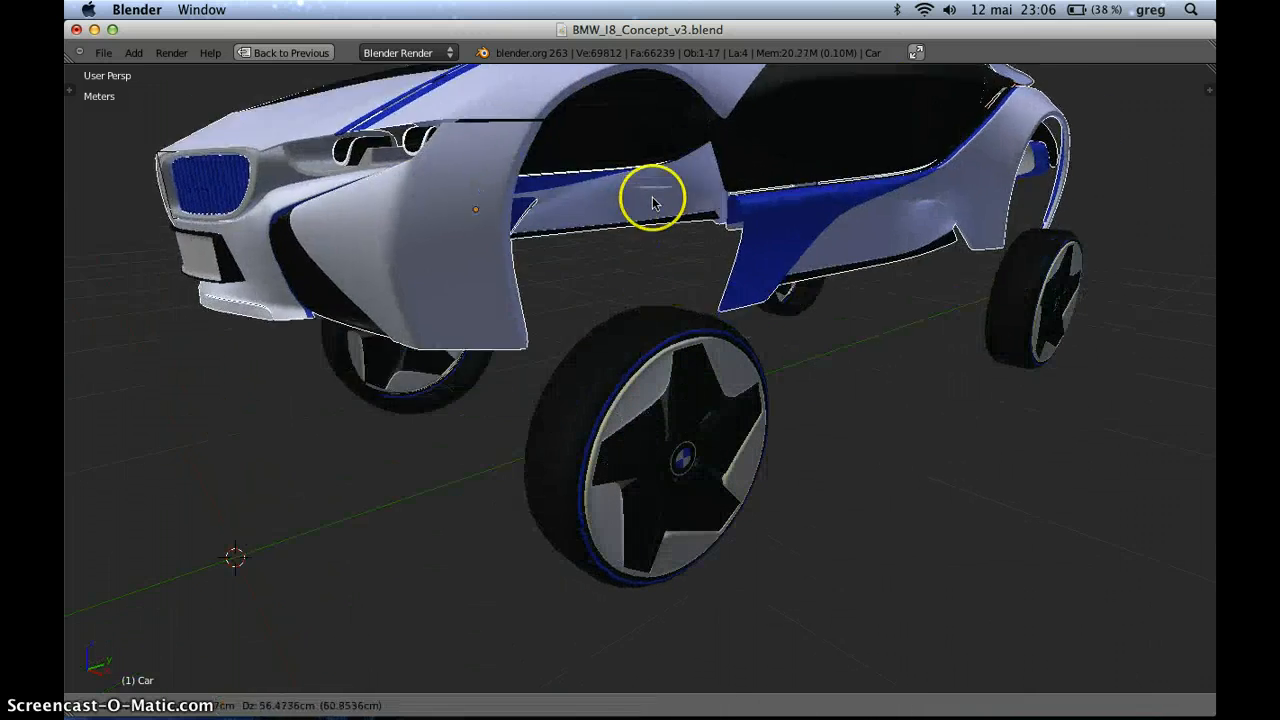
{"action": "right_click", "coordinate": [652, 203]}
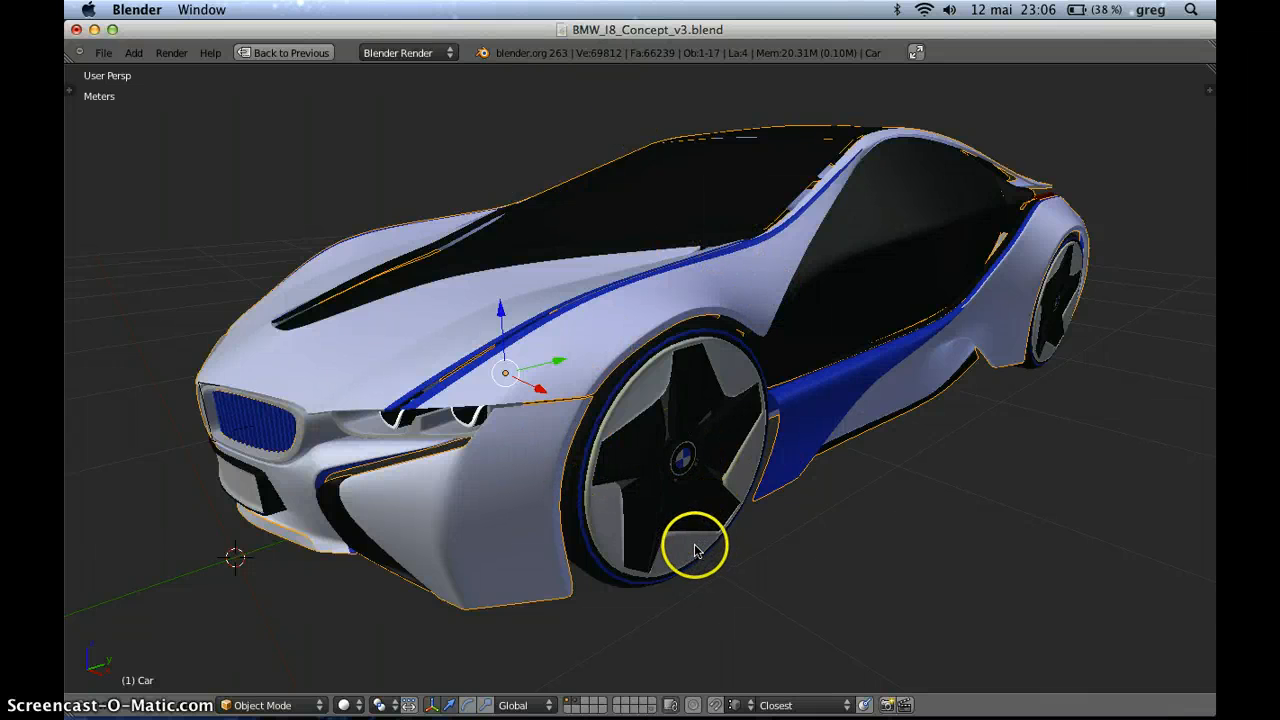
Parent the near front wheel to the car body with the Object parenting option.
{"action": "scroll", "coordinate": [679, 536], "scroll_direction": "down", "scroll_amount": 1}
{"action": "right_click", "coordinate": [672, 512]}
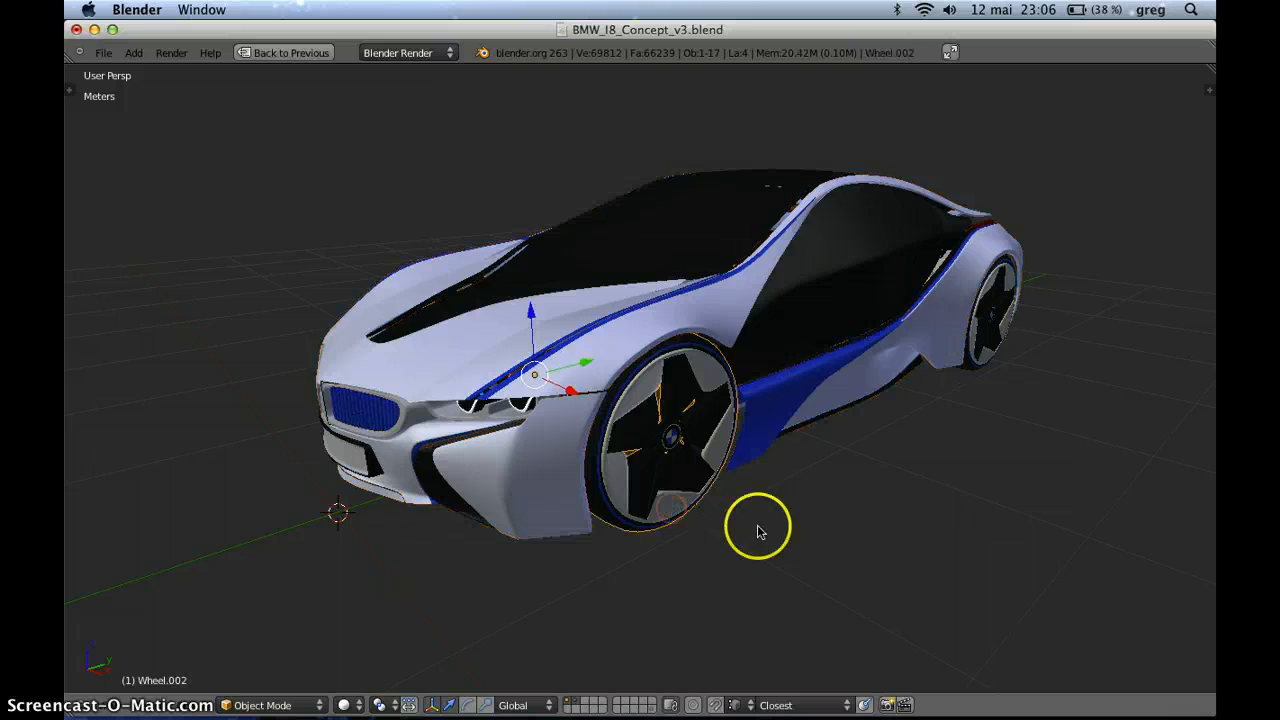
{"action": "mouse_move", "coordinate": [652, 365]}
{"action": "middle_mouse_down"}
{"action": "mouse_move", "coordinate": [909, 343]}
{"action": "mouse_move", "coordinate": [640, 358]}
{"action": "middle_mouse_up"}
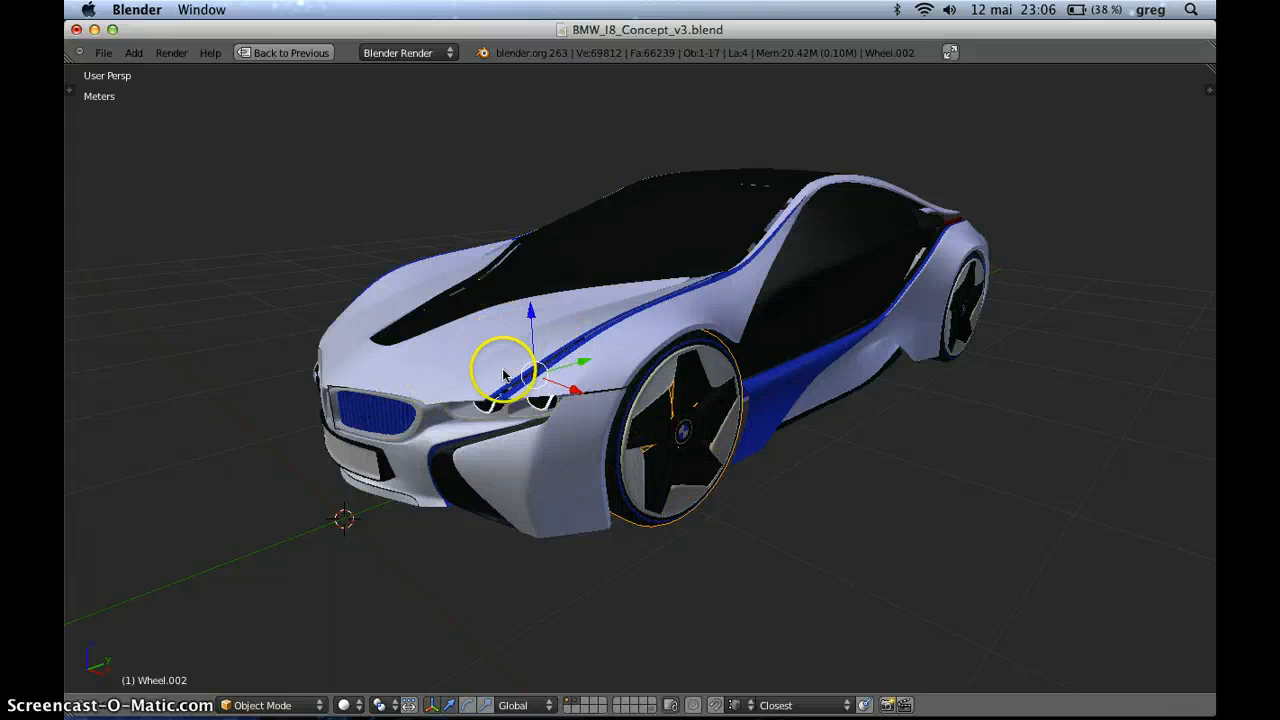
{"action": "middle_click_drag", "start_coordinate": [466, 357], "coordinate": [560, 373]}
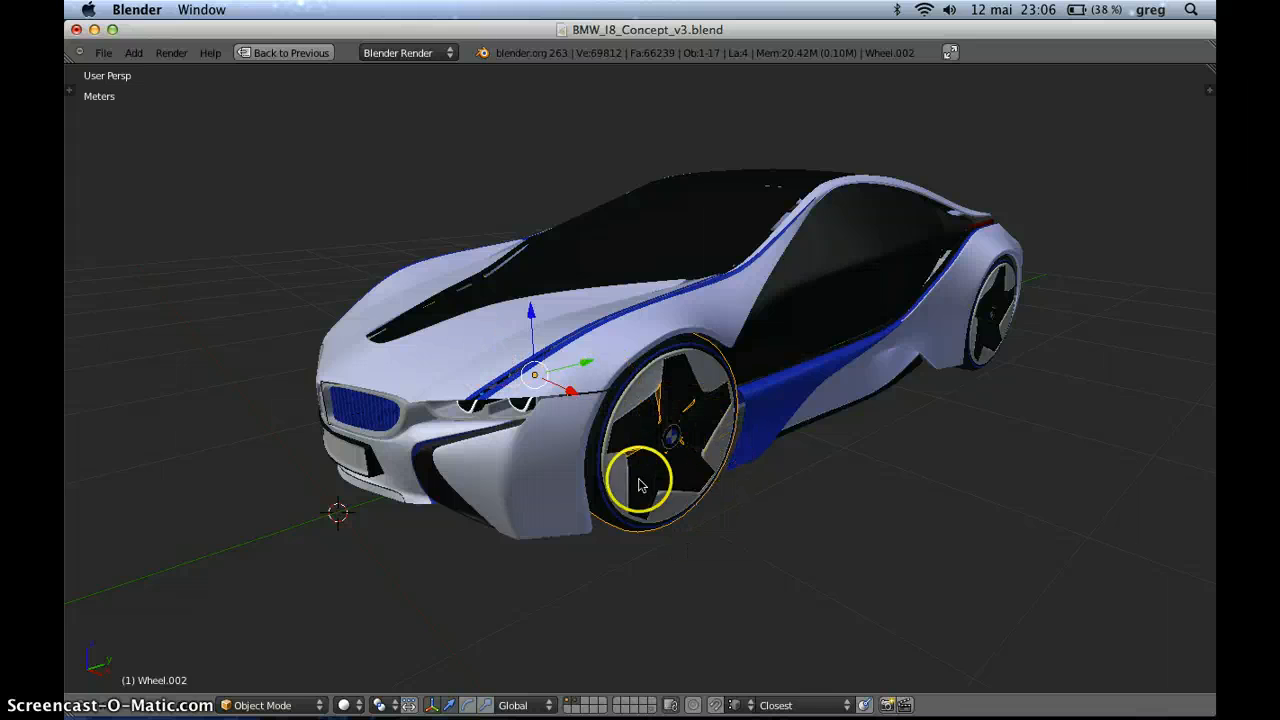
{"action": "right_click", "coordinate": [493, 335]}
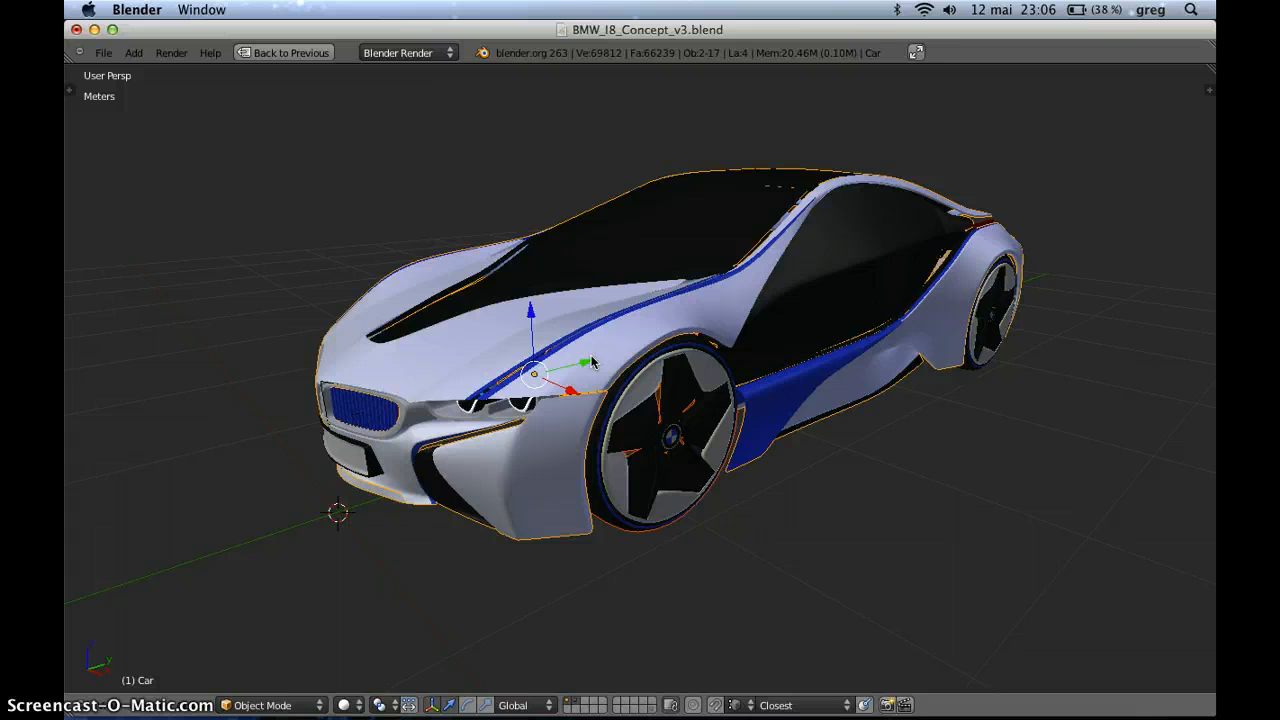
{"action": "key", "text": "ctrl+p"}
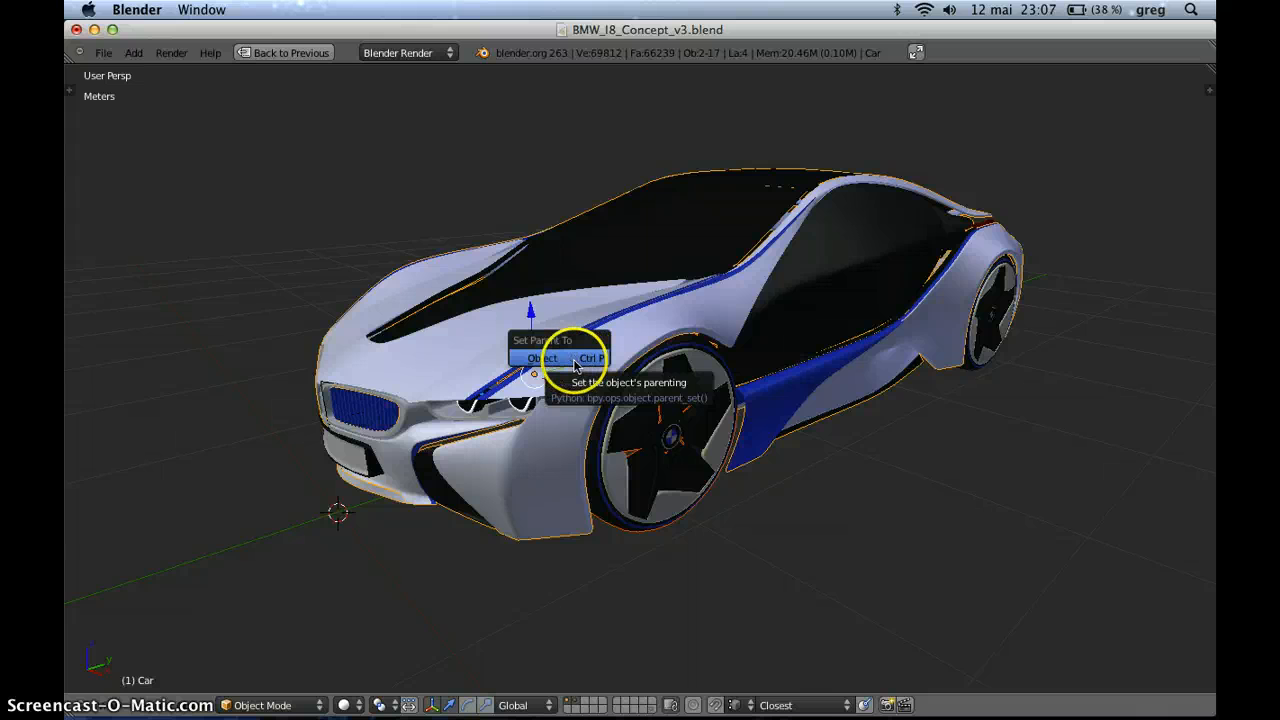
{"action": "left_click", "coordinate": [573, 366]}
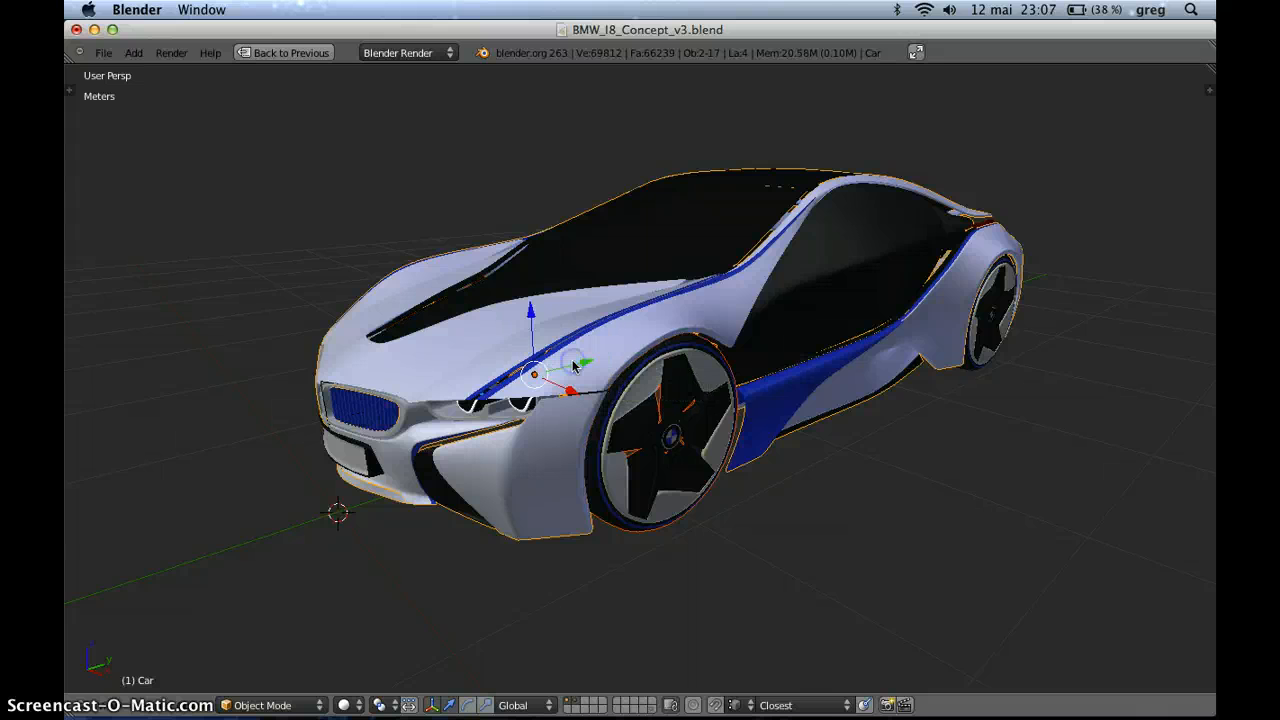
Parent the near rear wheel to the car body with the Object parenting option.
{"action": "right_click", "coordinate": [479, 331]}
{"action": "right_click", "coordinate": [992, 372]}
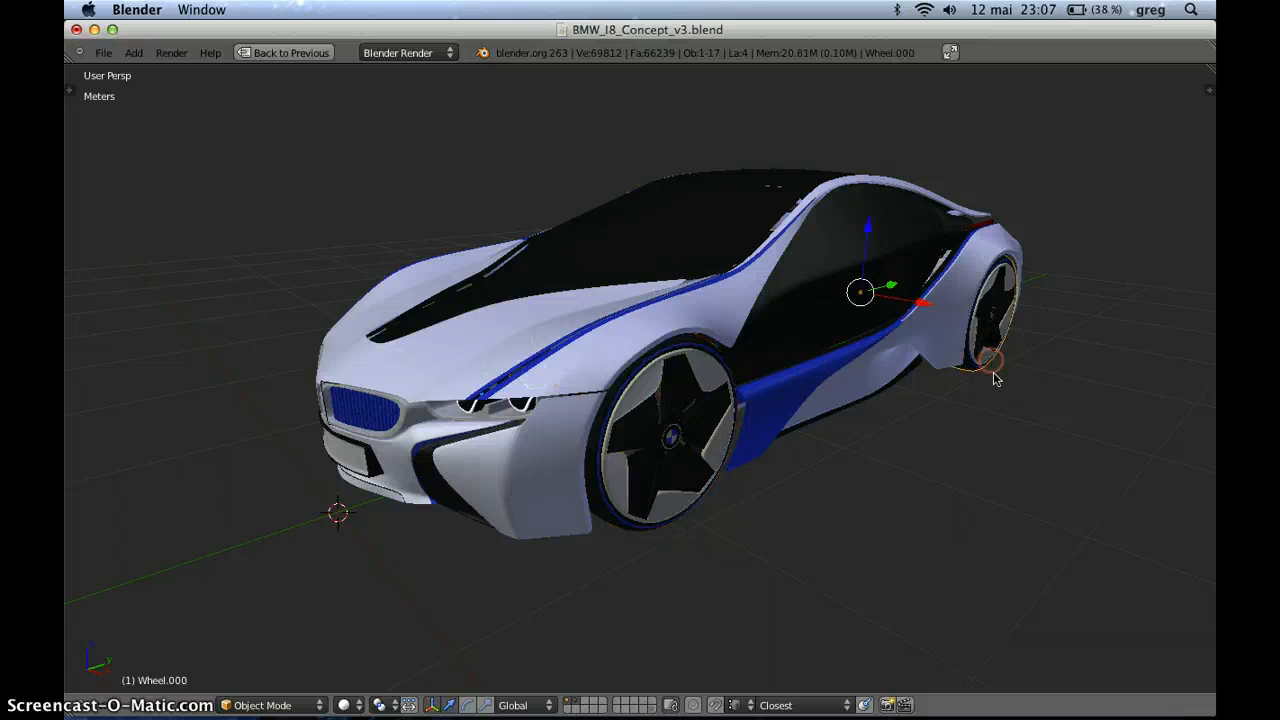
{"action": "right_click", "coordinate": [467, 342], "text": "shift"}
{"action": "key", "text": "ctrl+p"}
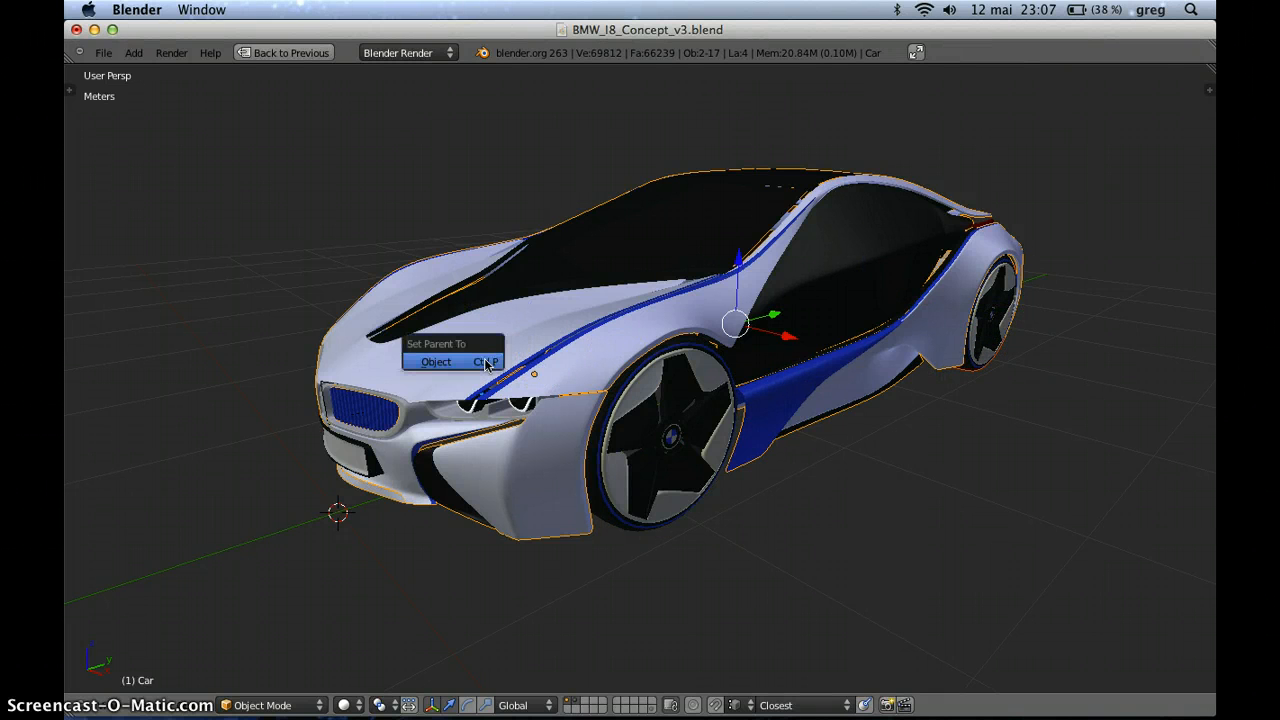
{"action": "left_click", "coordinate": [485, 362]}
Select the car body and shift it slightly along the global Y axis together with its parented wheels.
{"action": "right_click", "coordinate": [490, 363]}
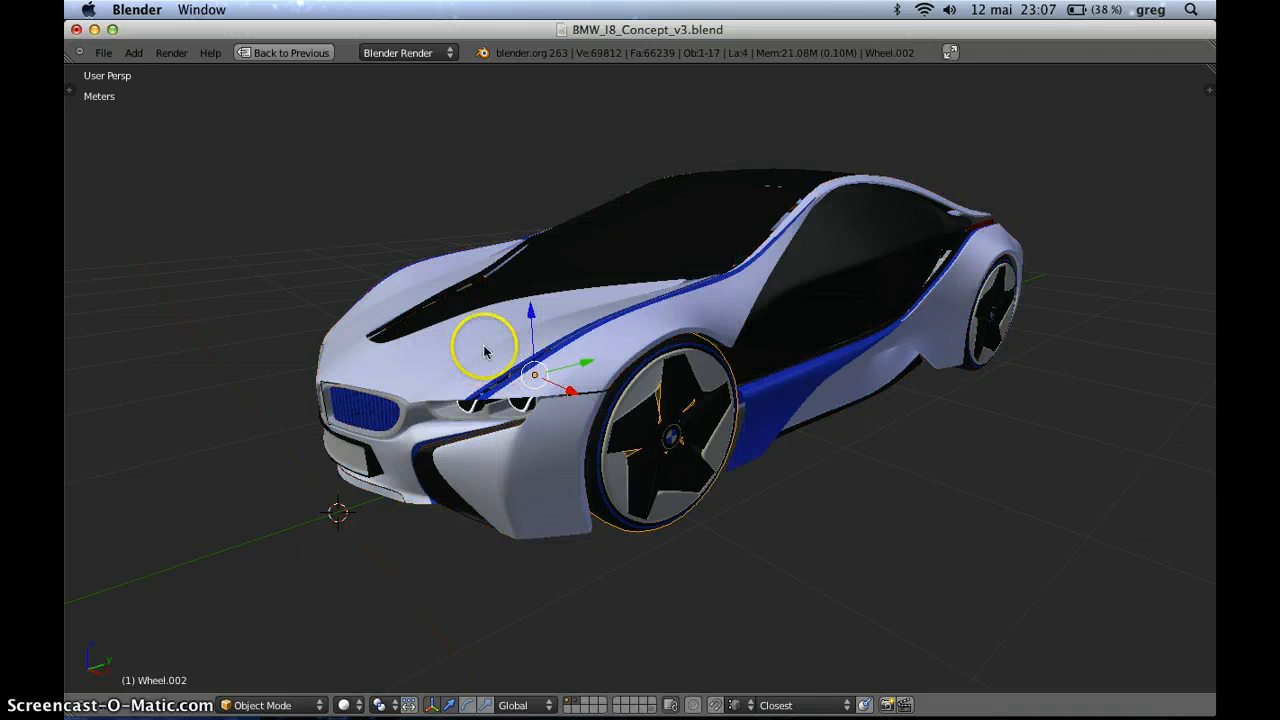
{"action": "right_click", "coordinate": [484, 348]}
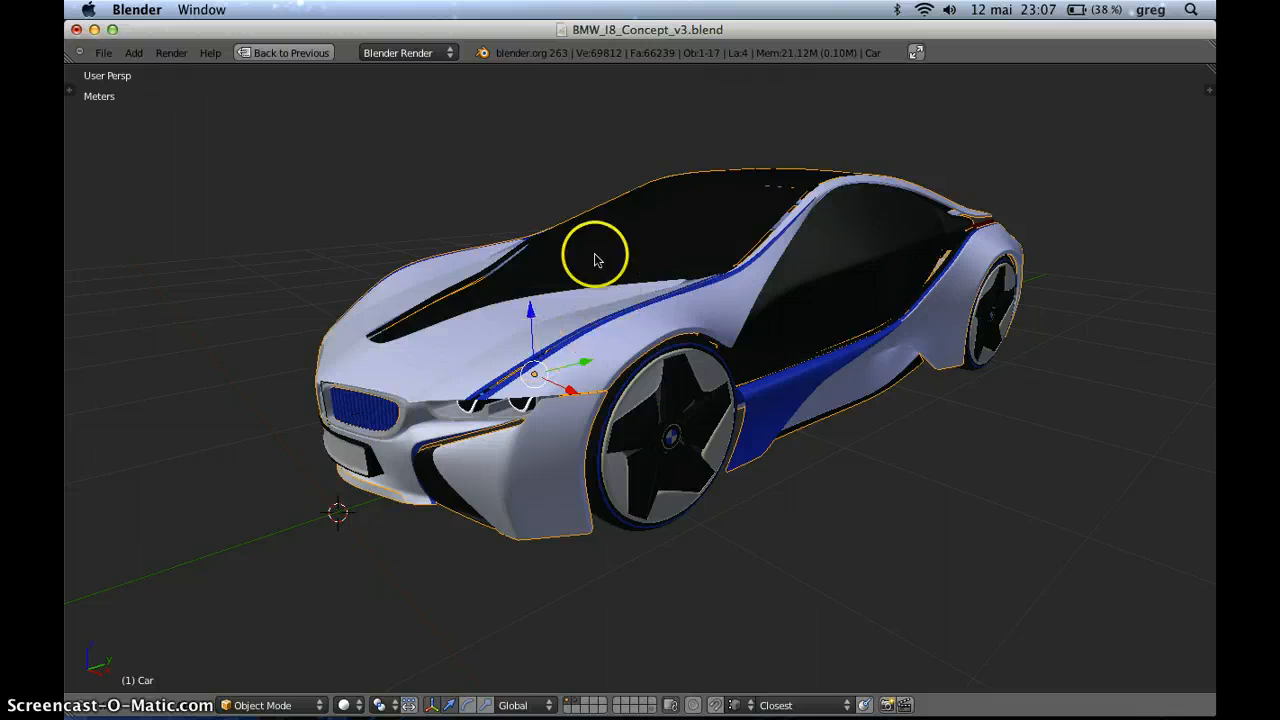
{"action": "key", "text": "r"}
{"action": "right_click", "coordinate": [527, 318]}
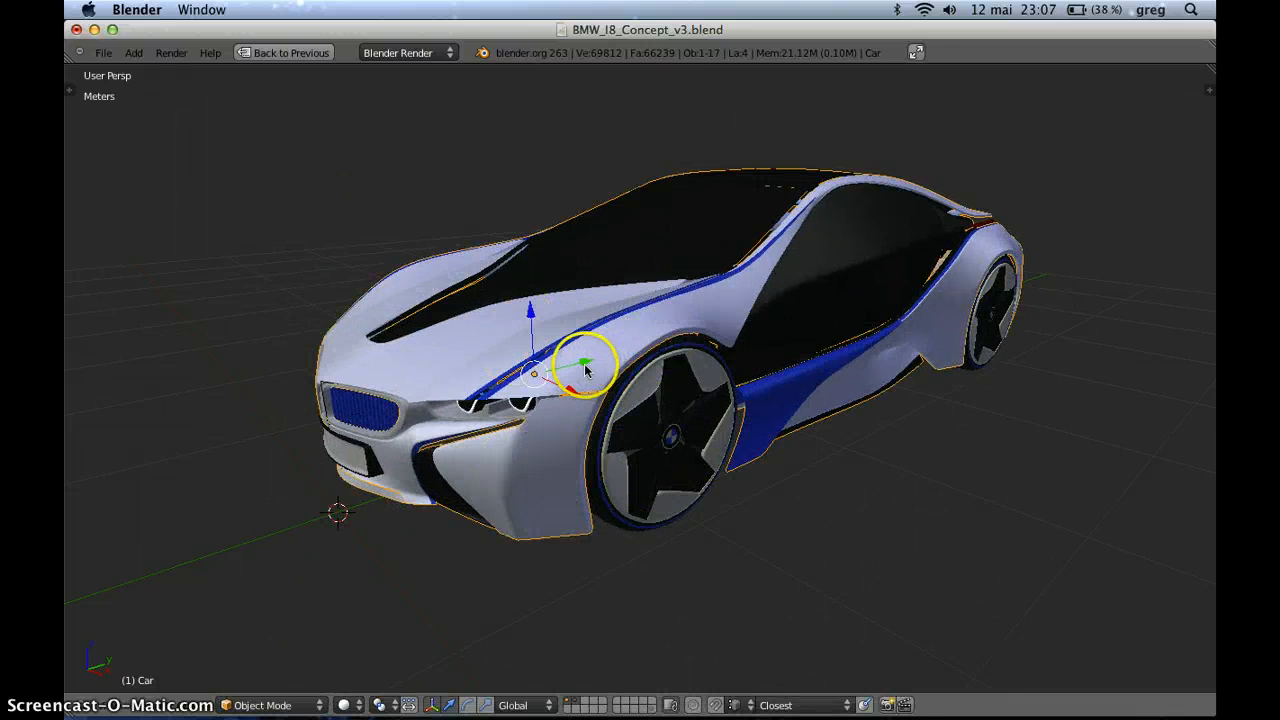
{"action": "mouse_move", "coordinate": [586, 368]}
{"action": "left_mouse_down"}
{"action": "mouse_move", "coordinate": [634, 354]}
{"action": "mouse_move", "coordinate": [590, 352]}
{"action": "left_mouse_up"}
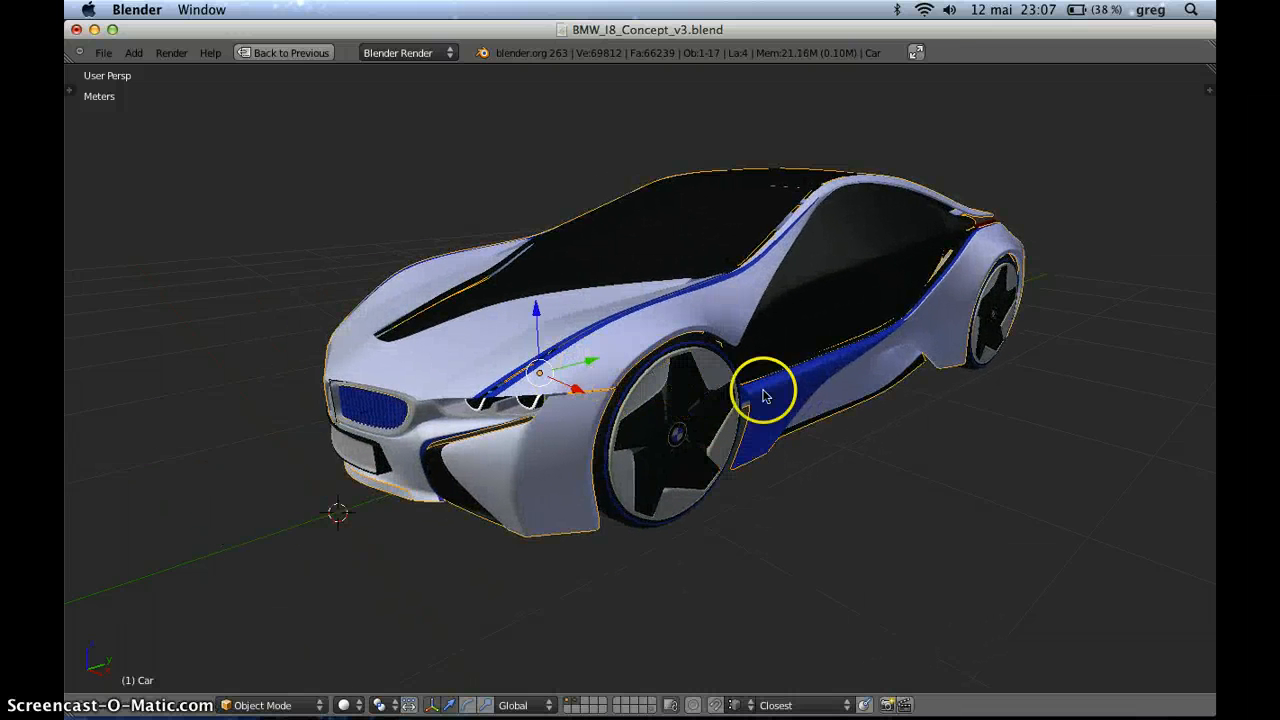
Select the near front wheel and restore the full layout with the outliner, properties and timeline.
{"action": "scroll", "coordinate": [660, 460], "scroll_direction": "down", "scroll_amount": 2}
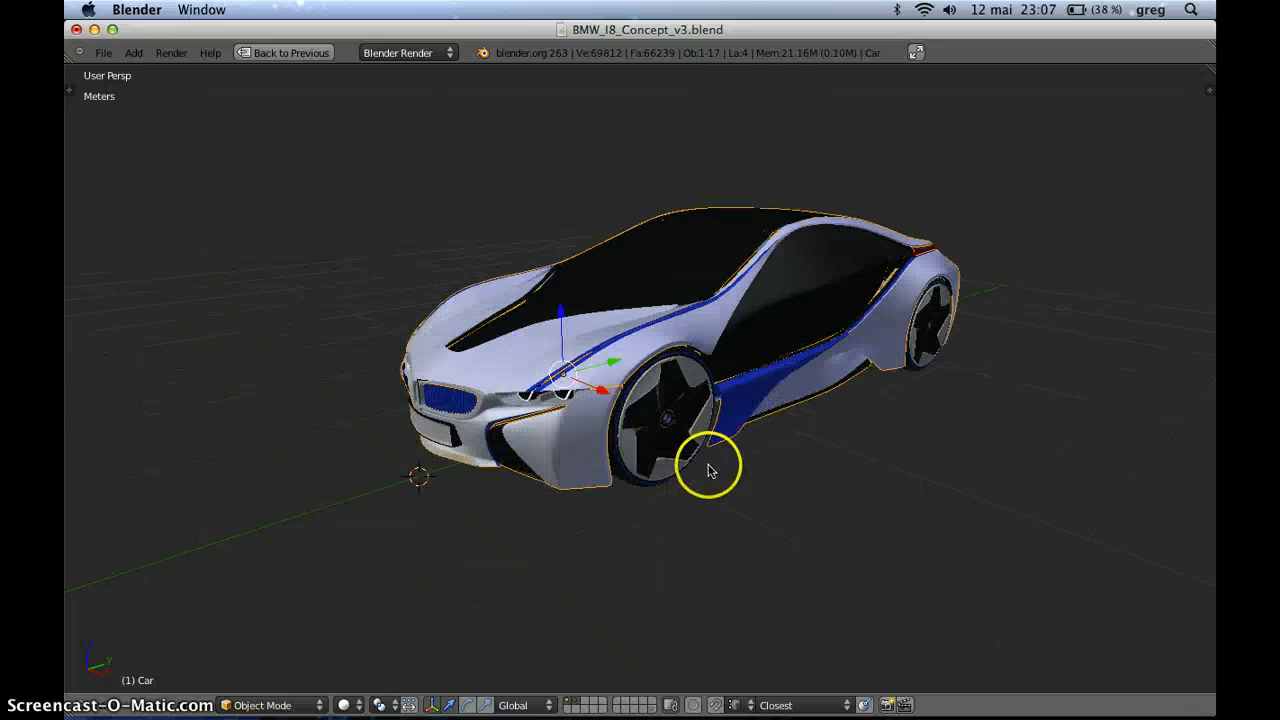
{"action": "middle_click_drag", "start_coordinate": [708, 470], "coordinate": [565, 476]}
{"action": "right_click", "coordinate": [560, 476]}
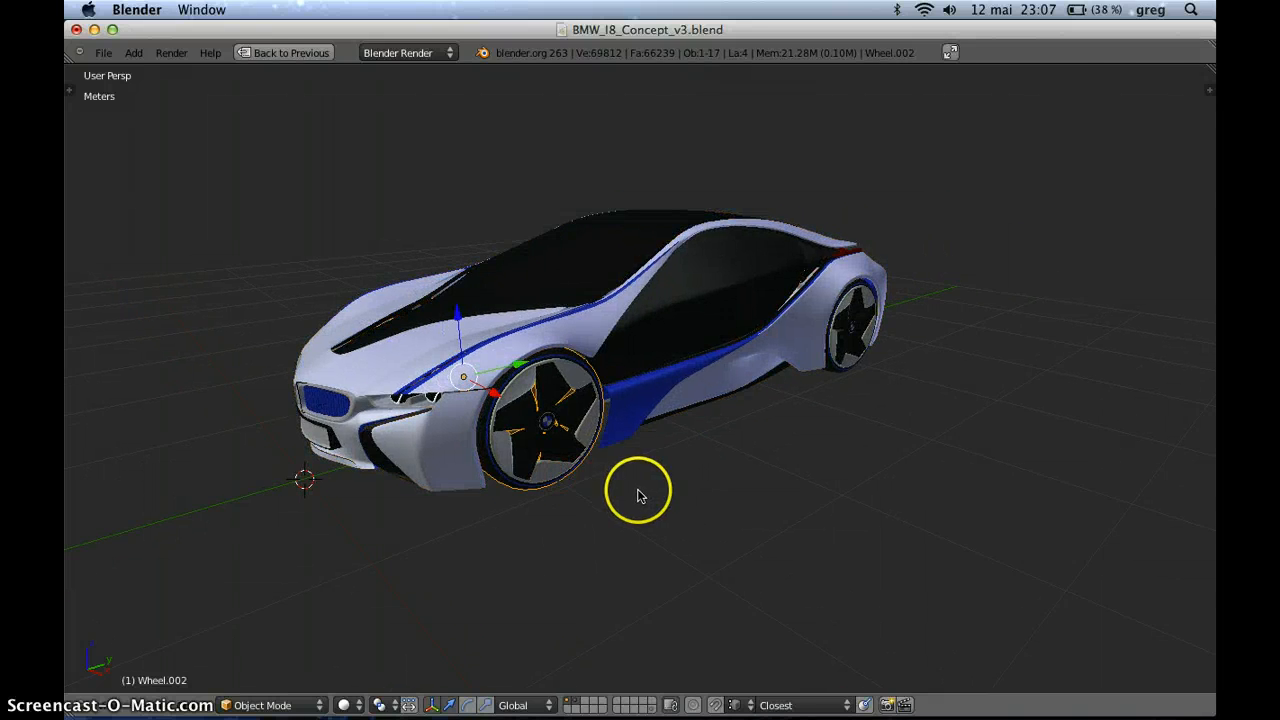
{"action": "key", "text": "ctrl+Up"}
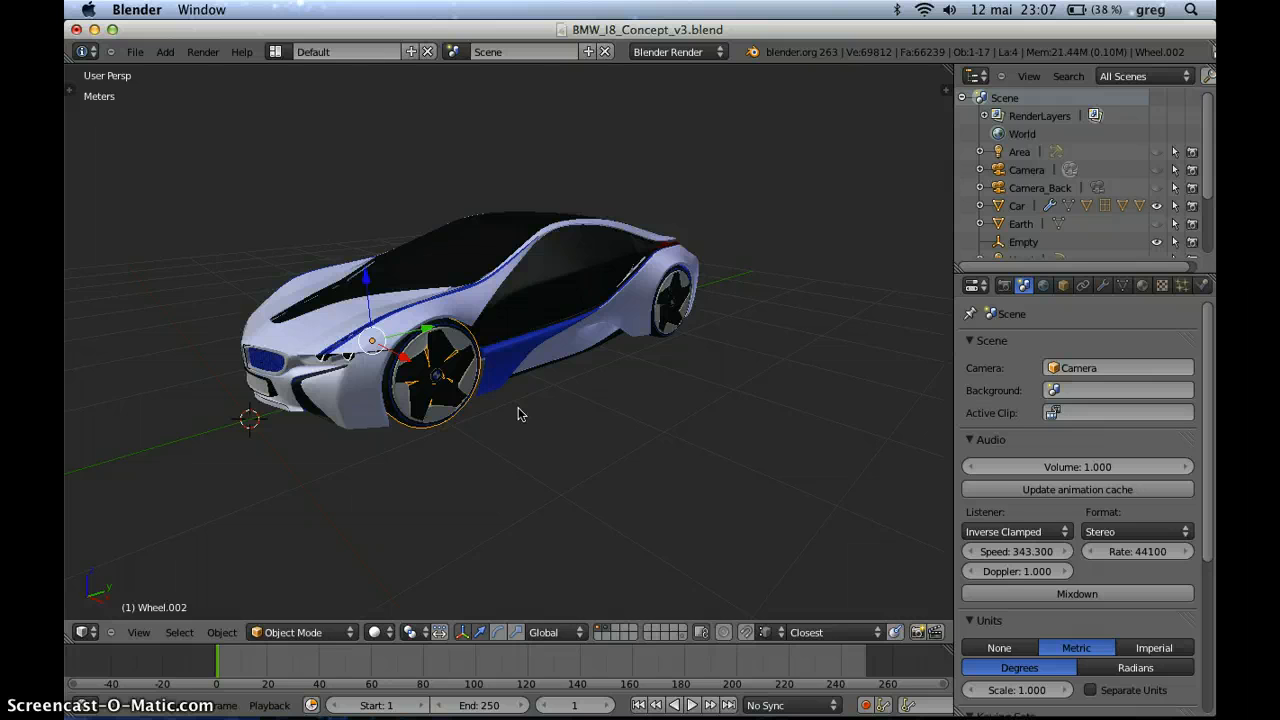
Look at the outliner and the other editors maximized, returning to the full layout each time.
{"action": "key", "text": "ctrl+Up"}
{"action": "key", "text": "ctrl+Up"}
{"action": "key", "text": "ctrl+Up"}
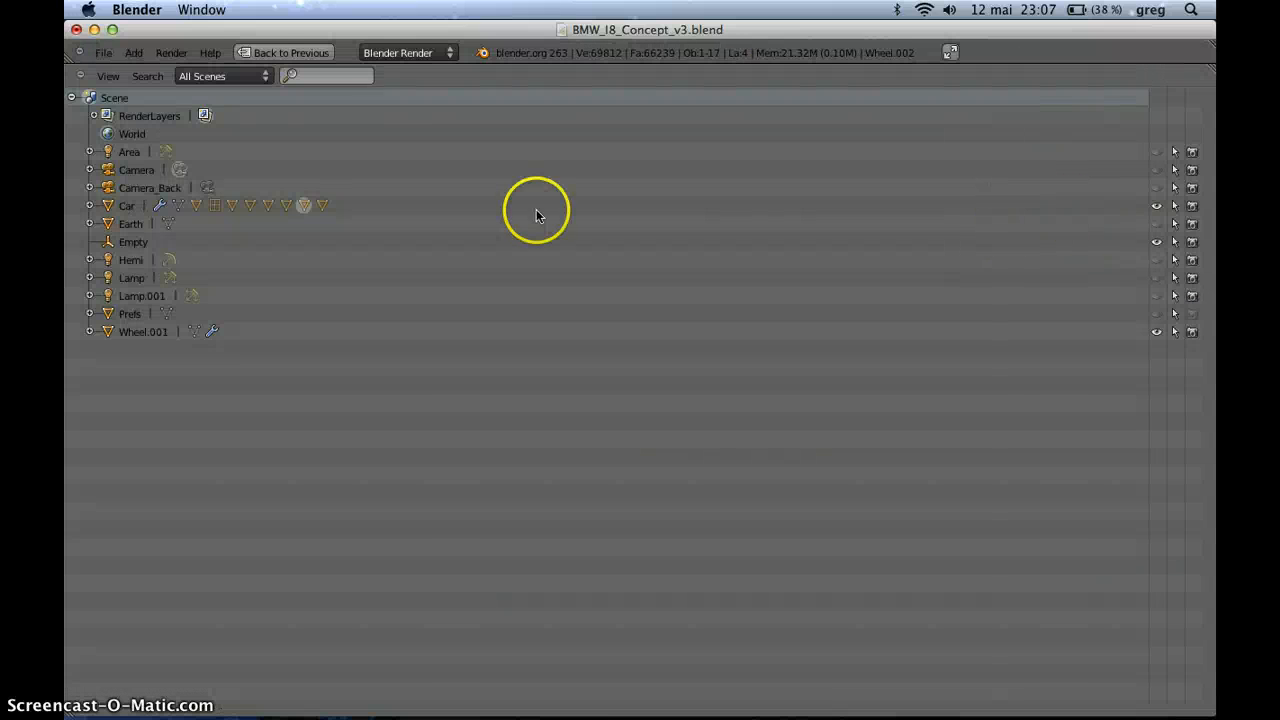
{"action": "key", "text": "ctrl+Up"}
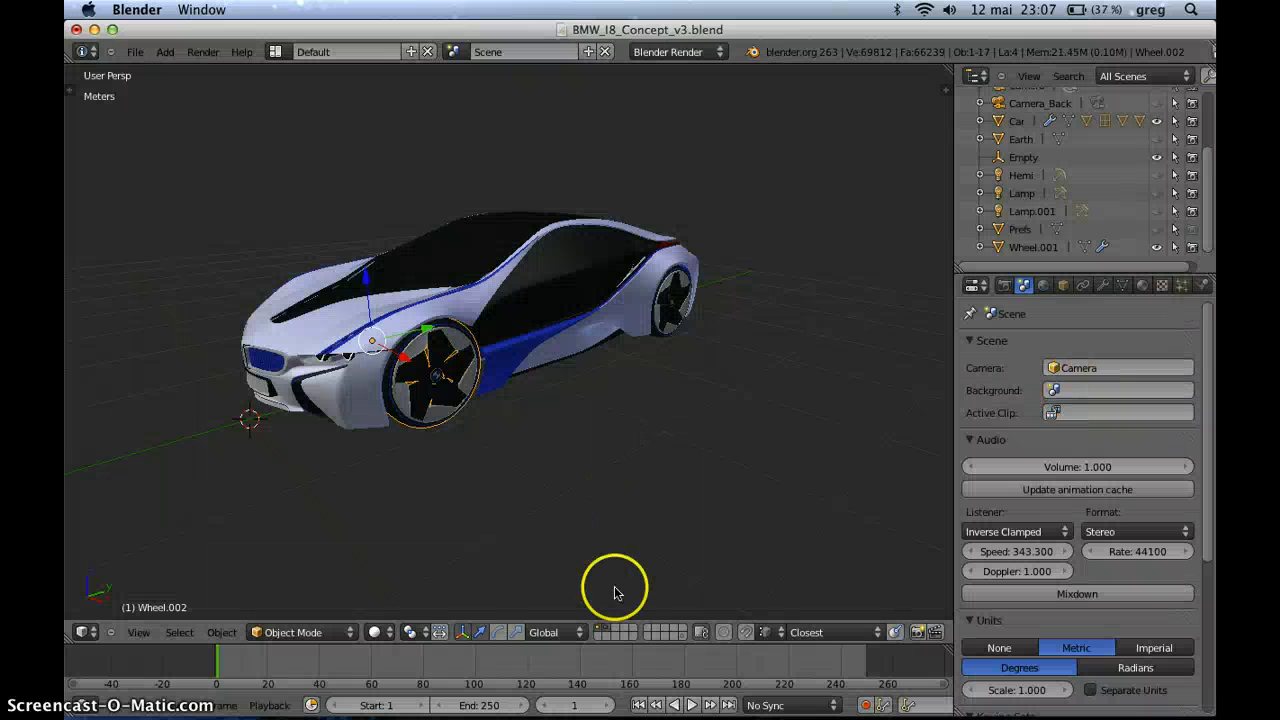
{"action": "key", "text": "ctrl+Up"}
{"action": "key", "text": "ctrl+Up"}
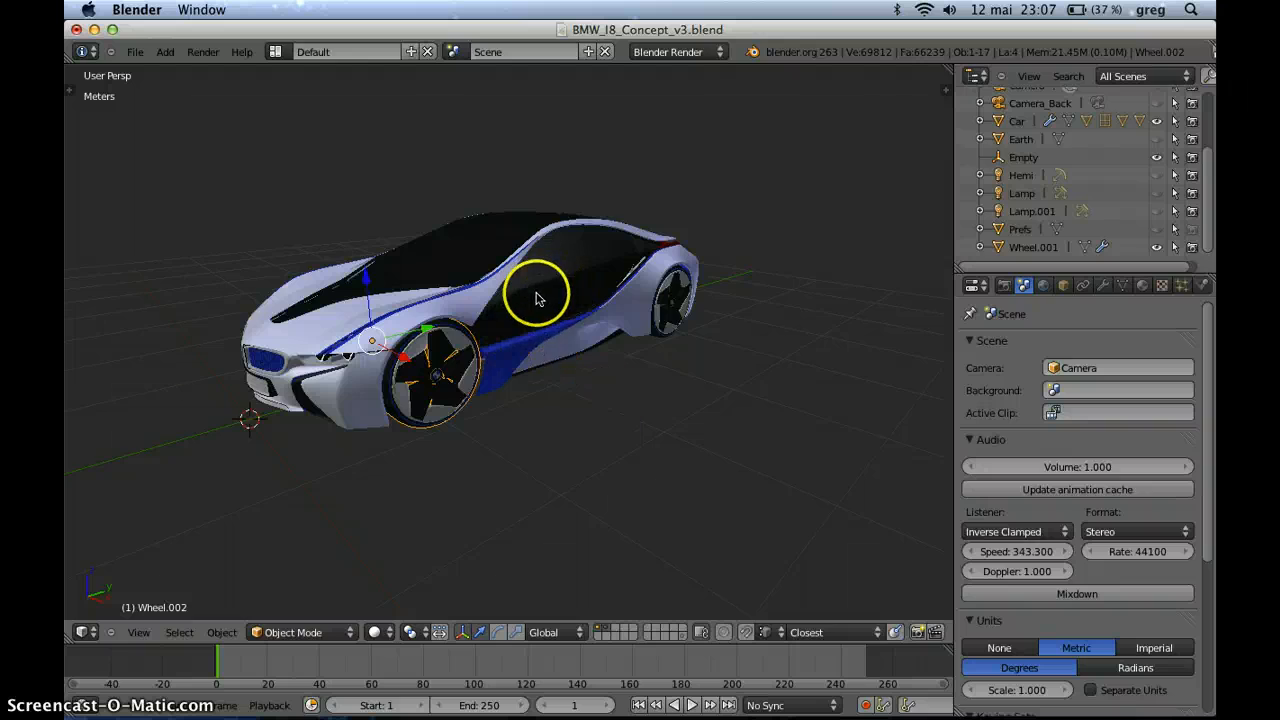
{"action": "key", "text": "ctrl+Up"}
{"action": "key", "text": "ctrl+Up"}
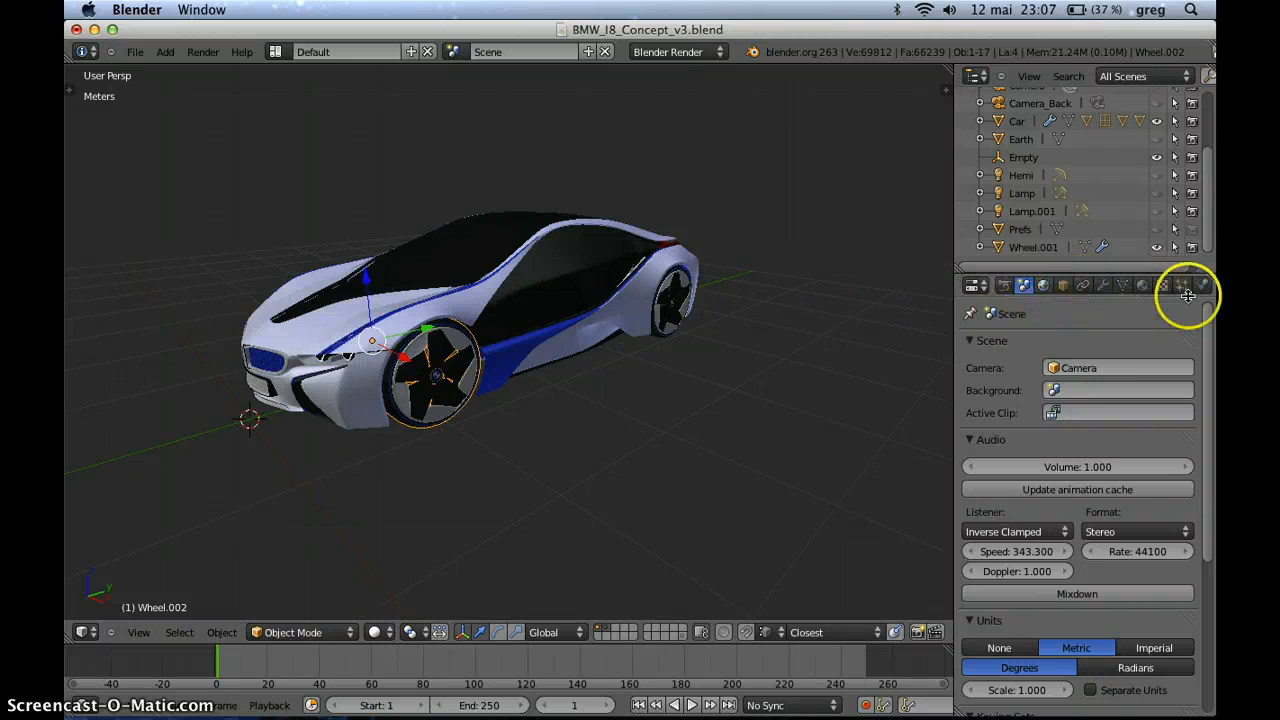
Add a Transformation constraint to the selected front wheel.
{"action": "left_click", "coordinate": [1082, 287]}
{"action": "left_click", "coordinate": [1034, 348]}
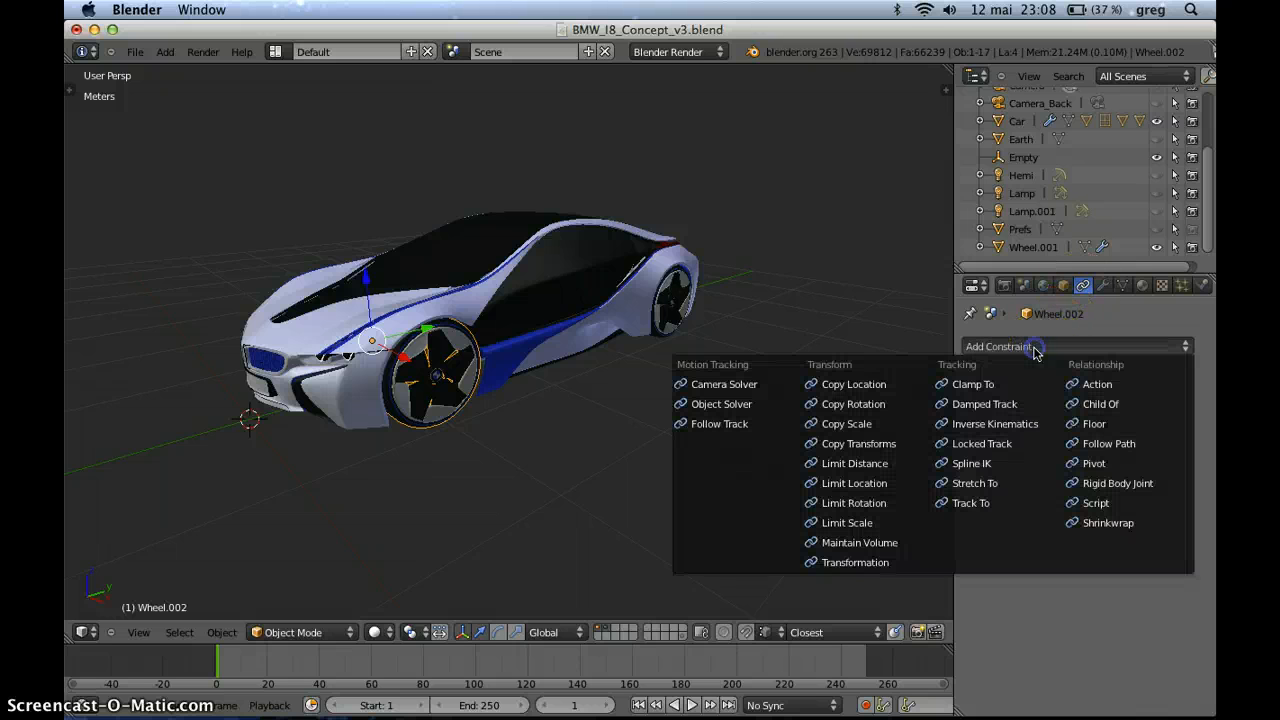
{"action": "left_click", "coordinate": [853, 565]}
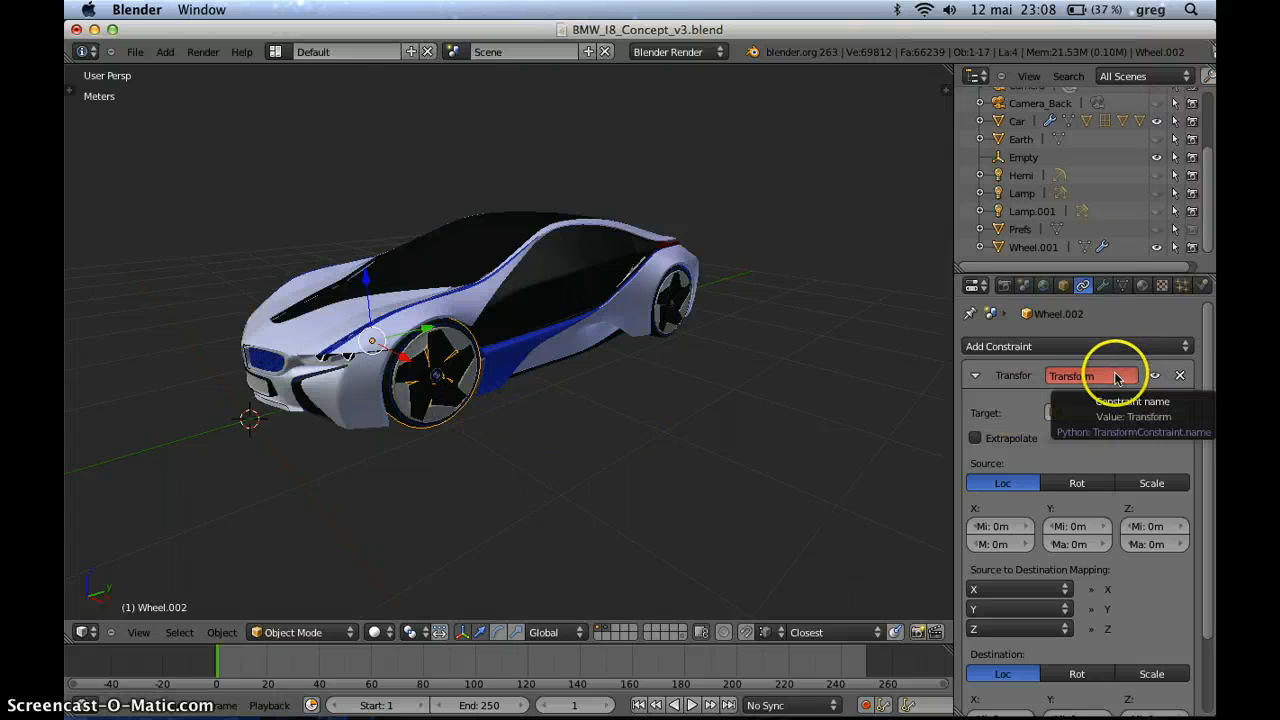
Check the car body's object name, set it as the target of the front wheel's Transformation constraint, and enable Extrapolate.
{"action": "right_click", "coordinate": [333, 330]}
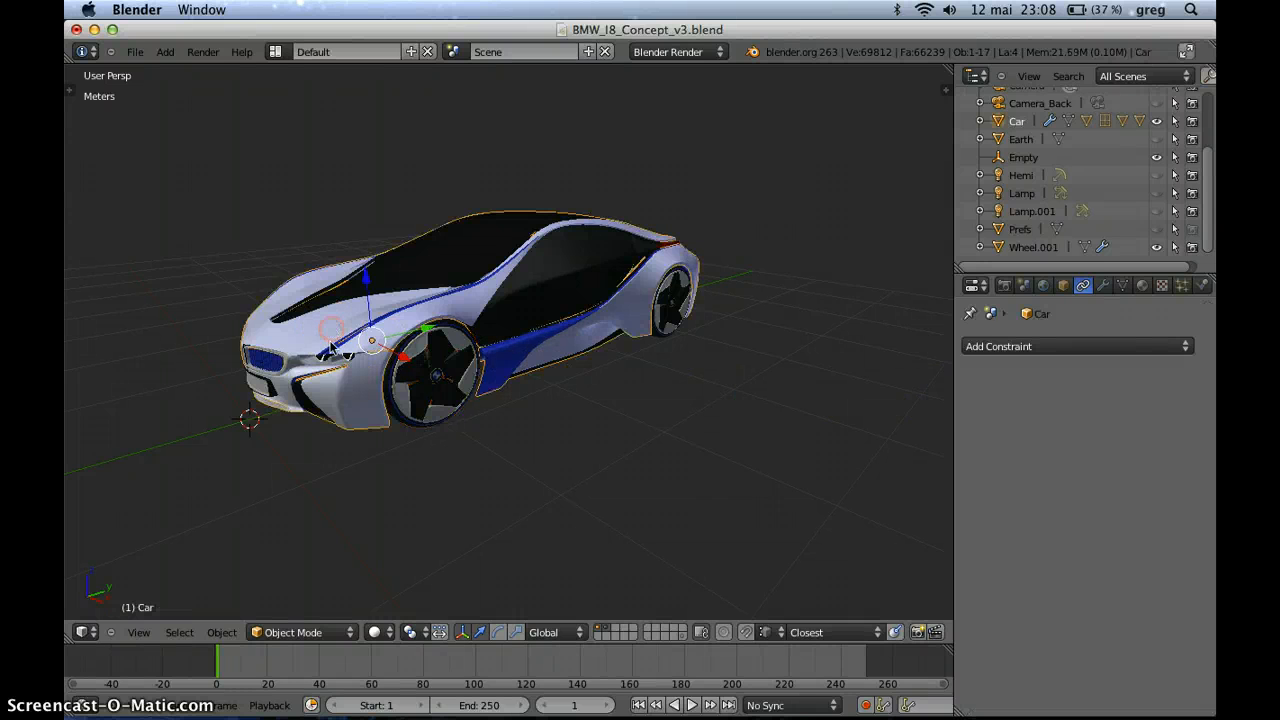
{"action": "left_click", "coordinate": [1062, 288]}
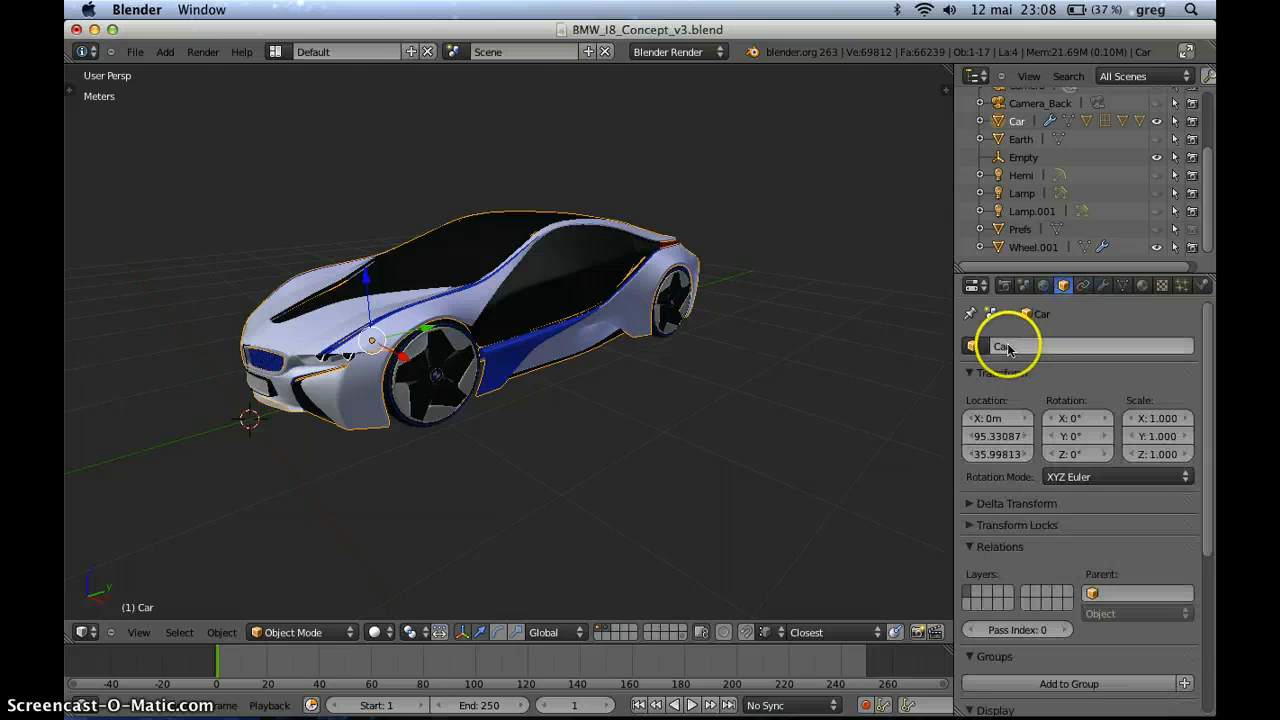
{"action": "left_click", "coordinate": [1083, 286]}
{"action": "right_click", "coordinate": [441, 414]}
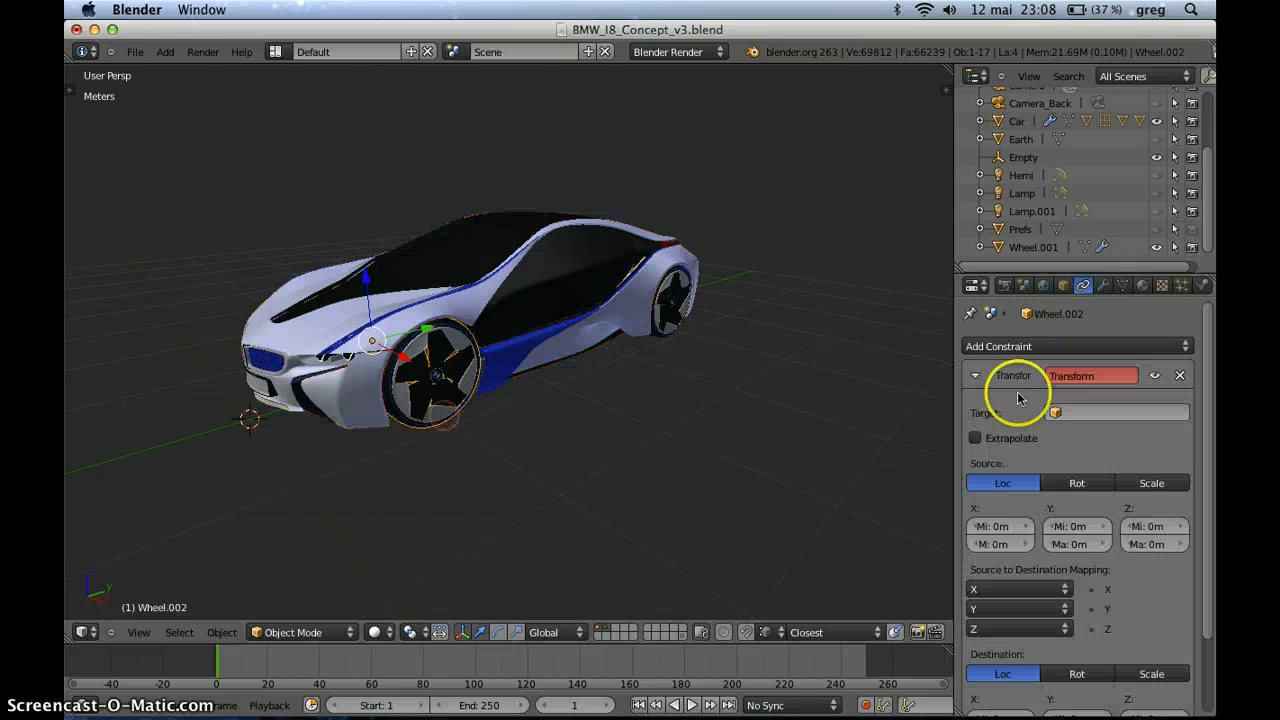
{"action": "left_click", "coordinate": [1058, 418]}
{"action": "left_click", "coordinate": [1063, 522]}
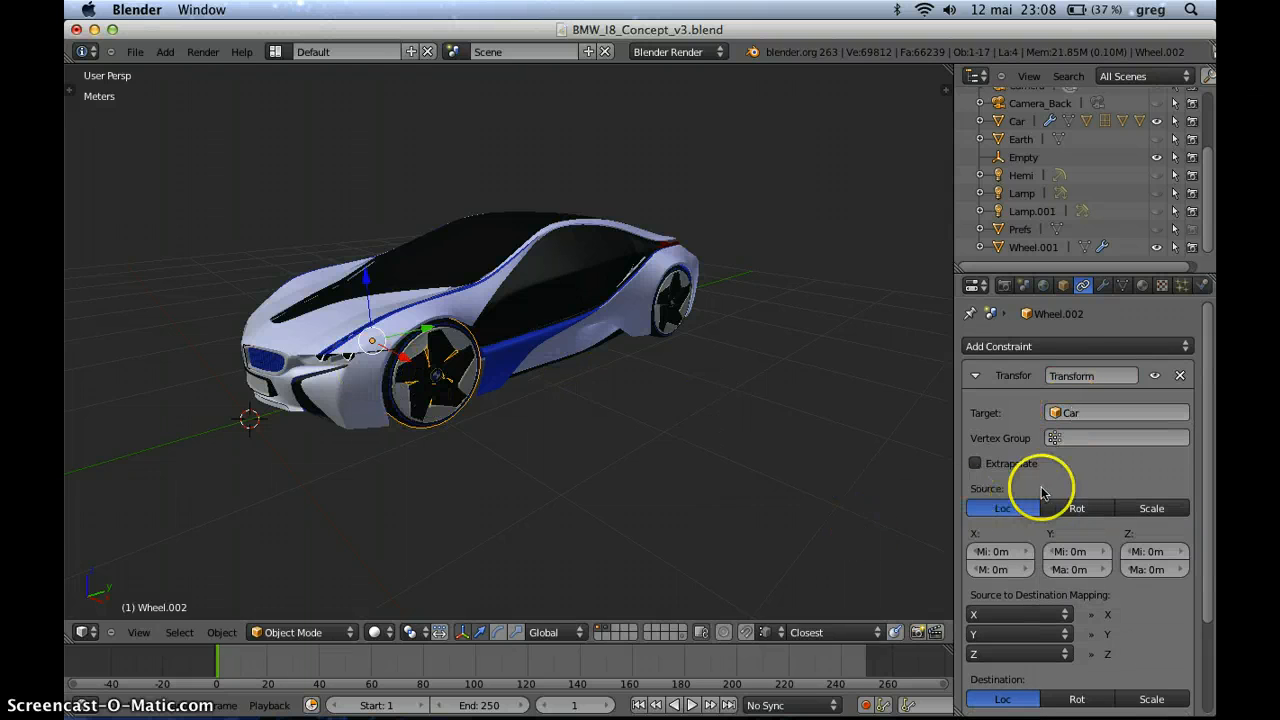
{"action": "left_click", "coordinate": [977, 463]}
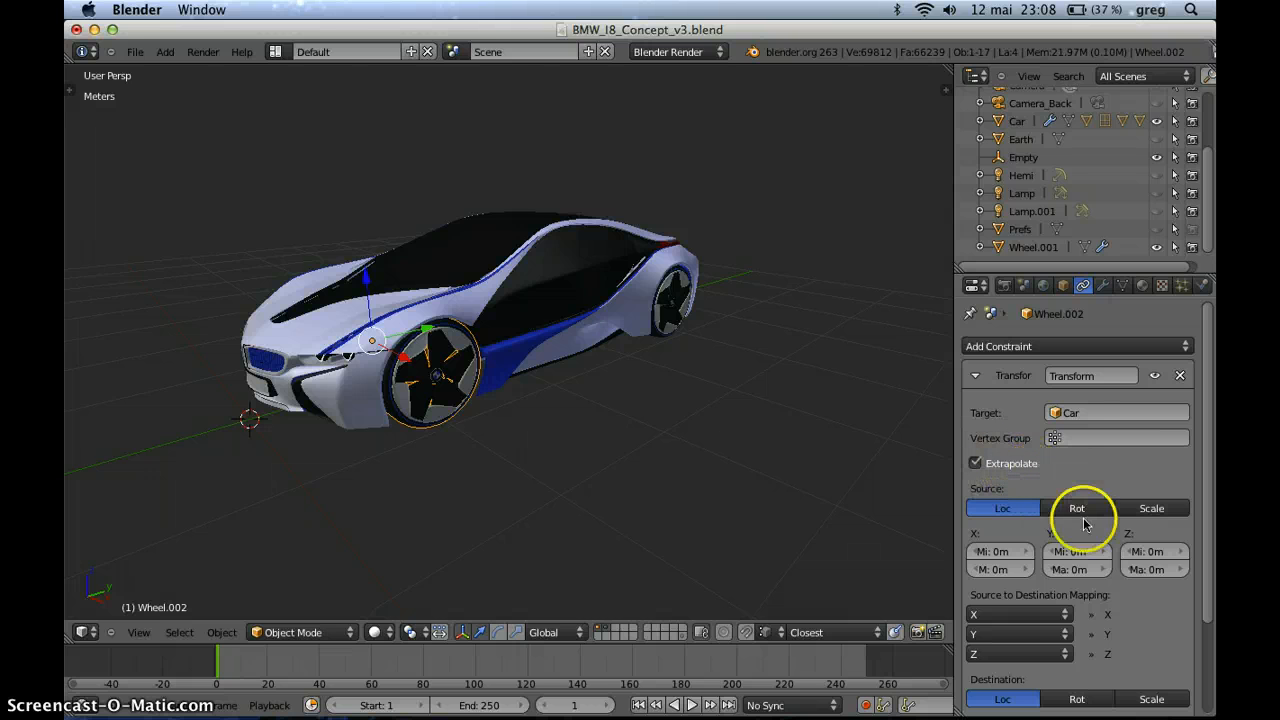
Set the destination of the front wheel's Transformation constraint to rotation.
{"action": "scroll", "coordinate": [1057, 509], "scroll_direction": "down", "scroll_amount": 3}
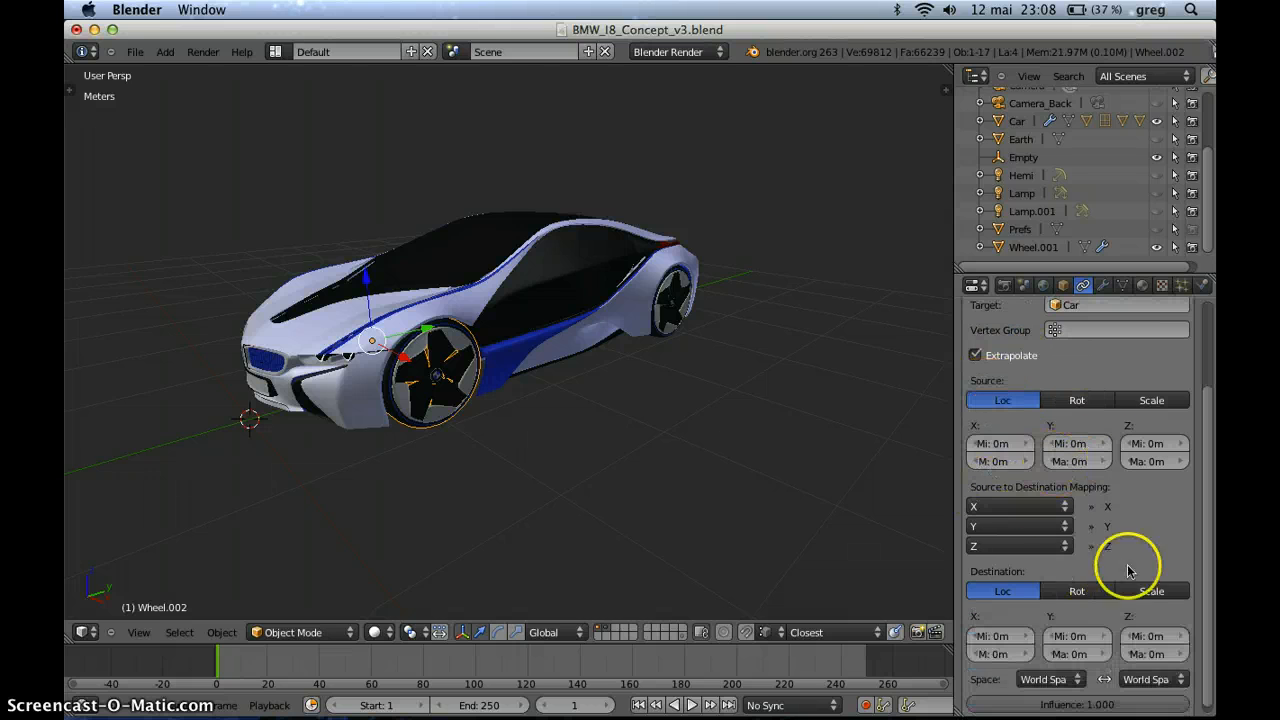
{"action": "scroll", "coordinate": [1086, 586], "scroll_direction": "down", "scroll_amount": 1}
{"action": "scroll", "coordinate": [1091, 571], "scroll_direction": "up", "scroll_amount": 1}
{"action": "scroll", "coordinate": [1080, 429], "scroll_direction": "down", "scroll_amount": 1}
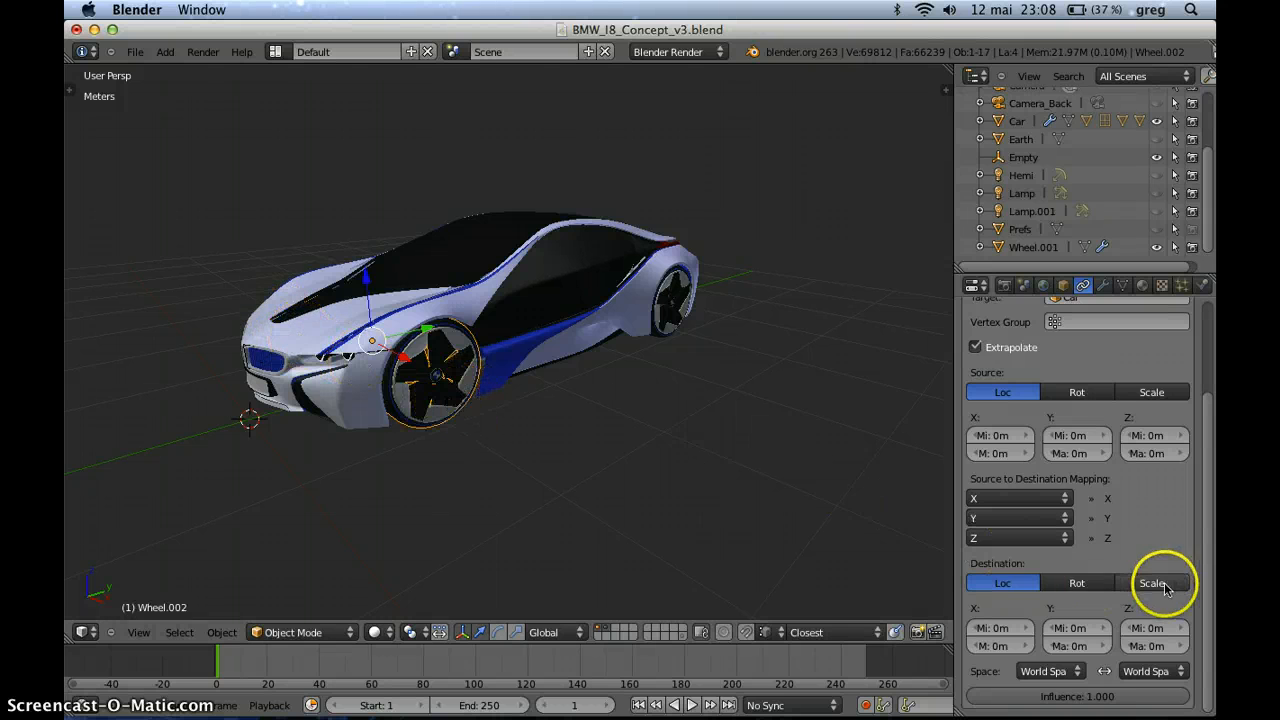
{"action": "left_click", "coordinate": [1089, 588]}
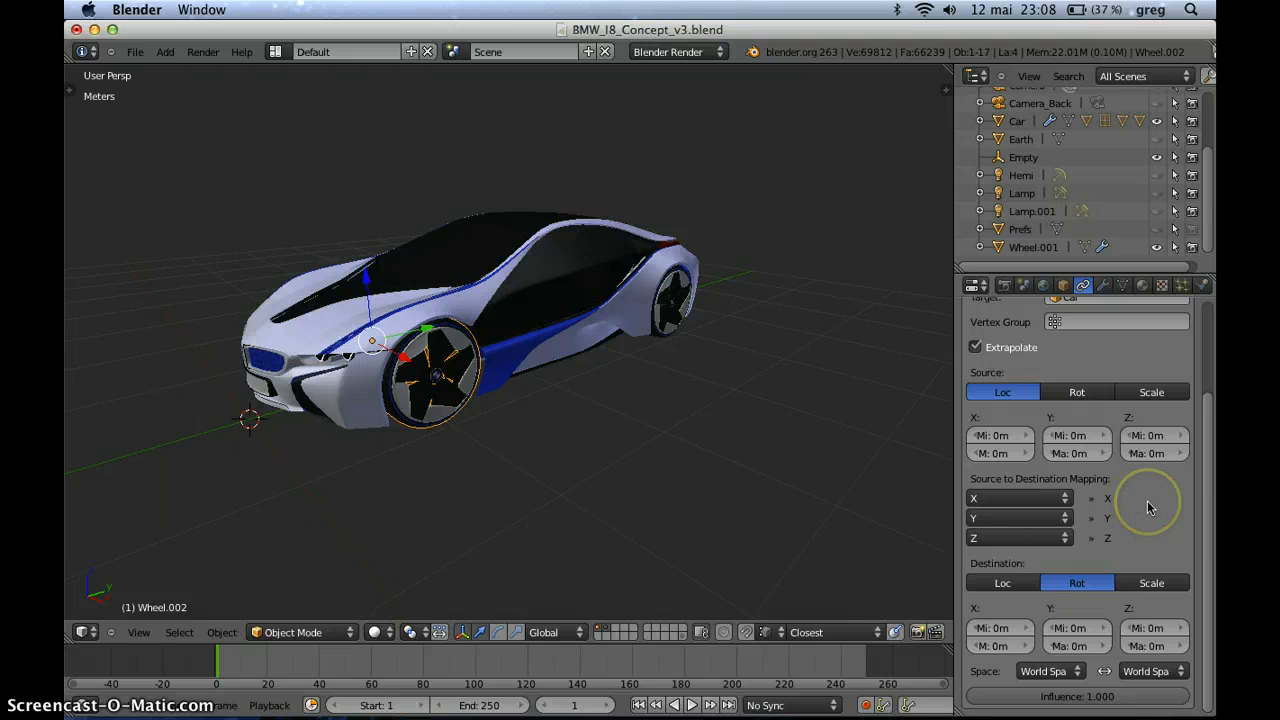
Set both the target space and the owner space of the front wheel's constraint to Local Space.
{"action": "left_click", "coordinate": [1060, 672]}
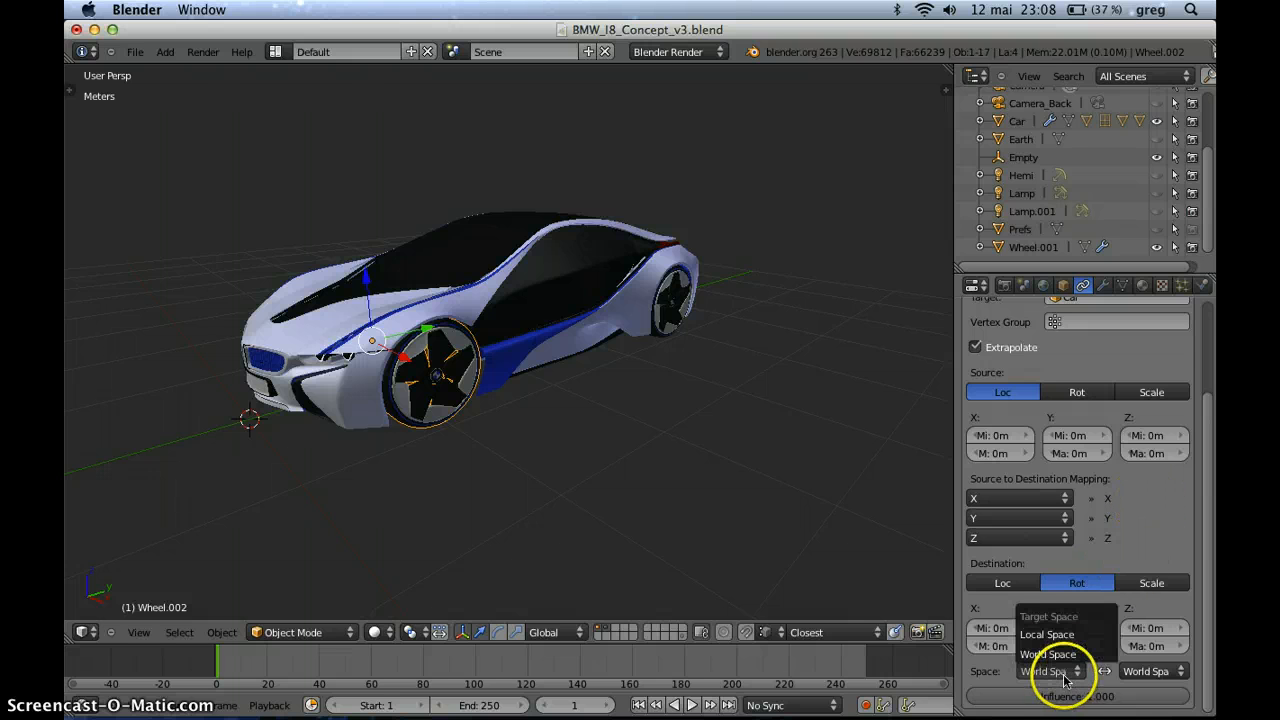
{"action": "left_click", "coordinate": [1041, 635]}
{"action": "left_click", "coordinate": [1148, 671]}
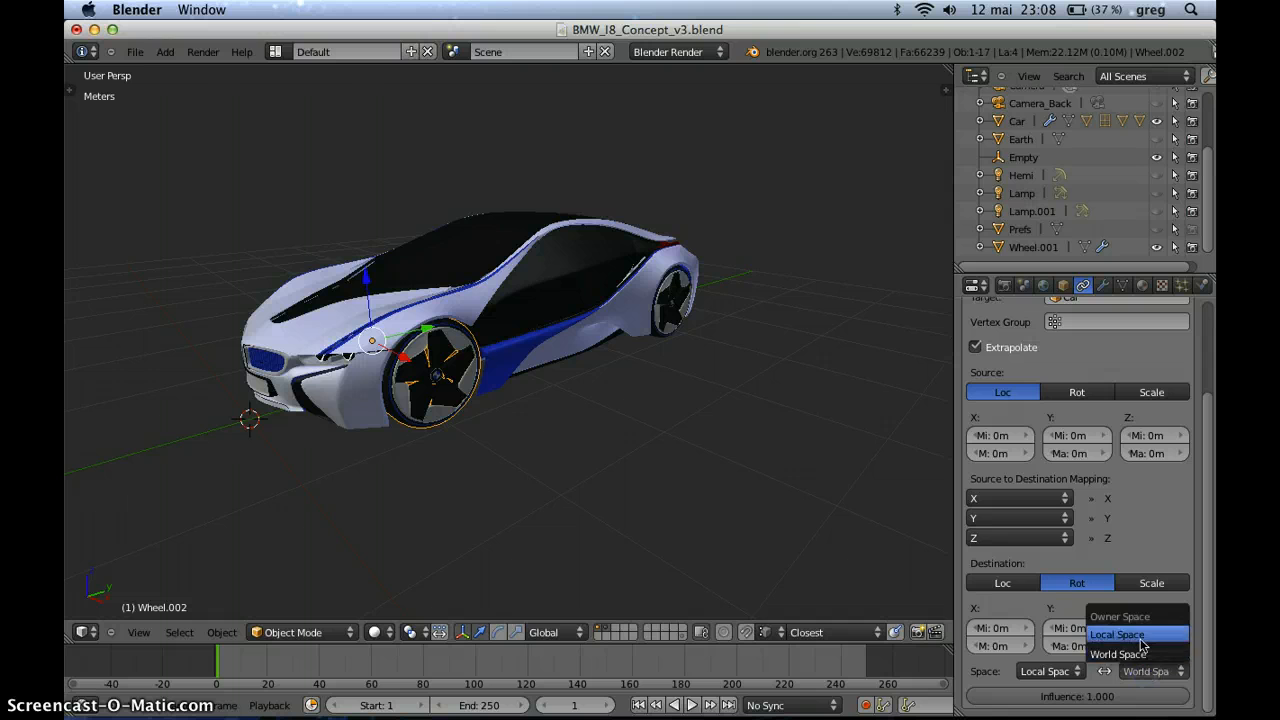
{"action": "left_click", "coordinate": [1150, 635]}
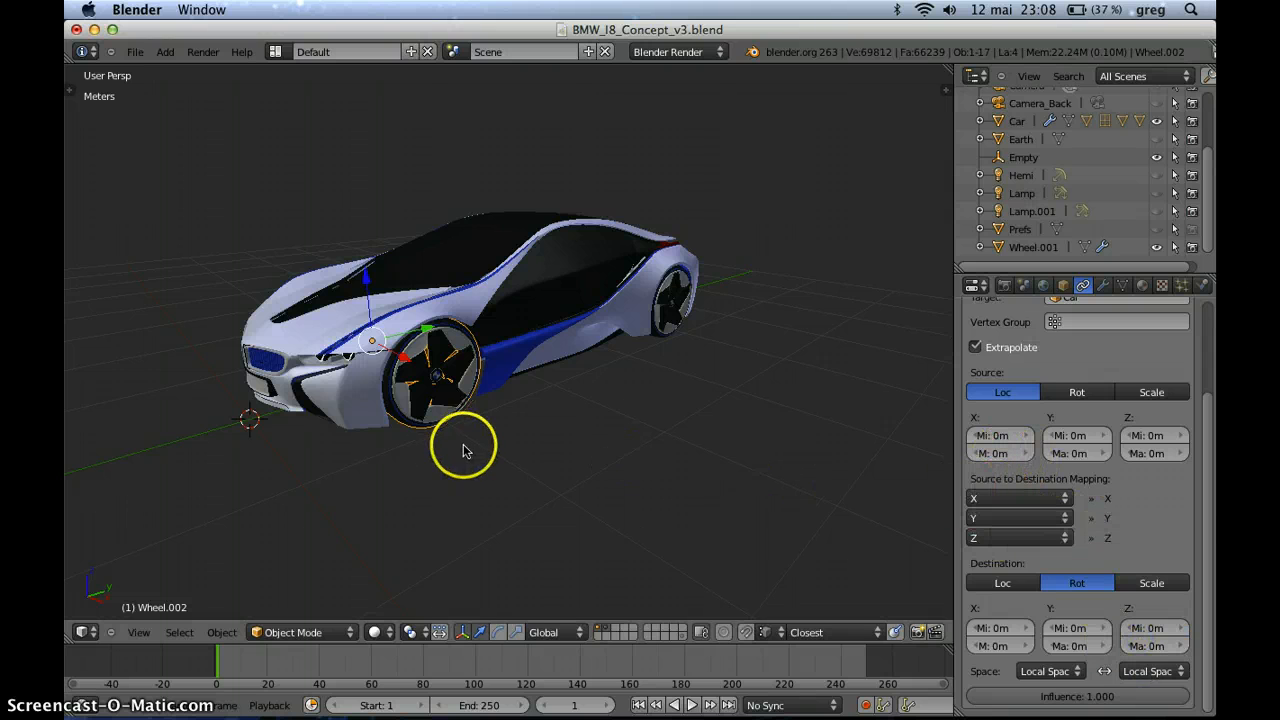
Look over the car body, and set the source location's minimum Y in the front wheel's Transformation constraint to 10 m.
{"action": "right_click", "coordinate": [331, 338]}
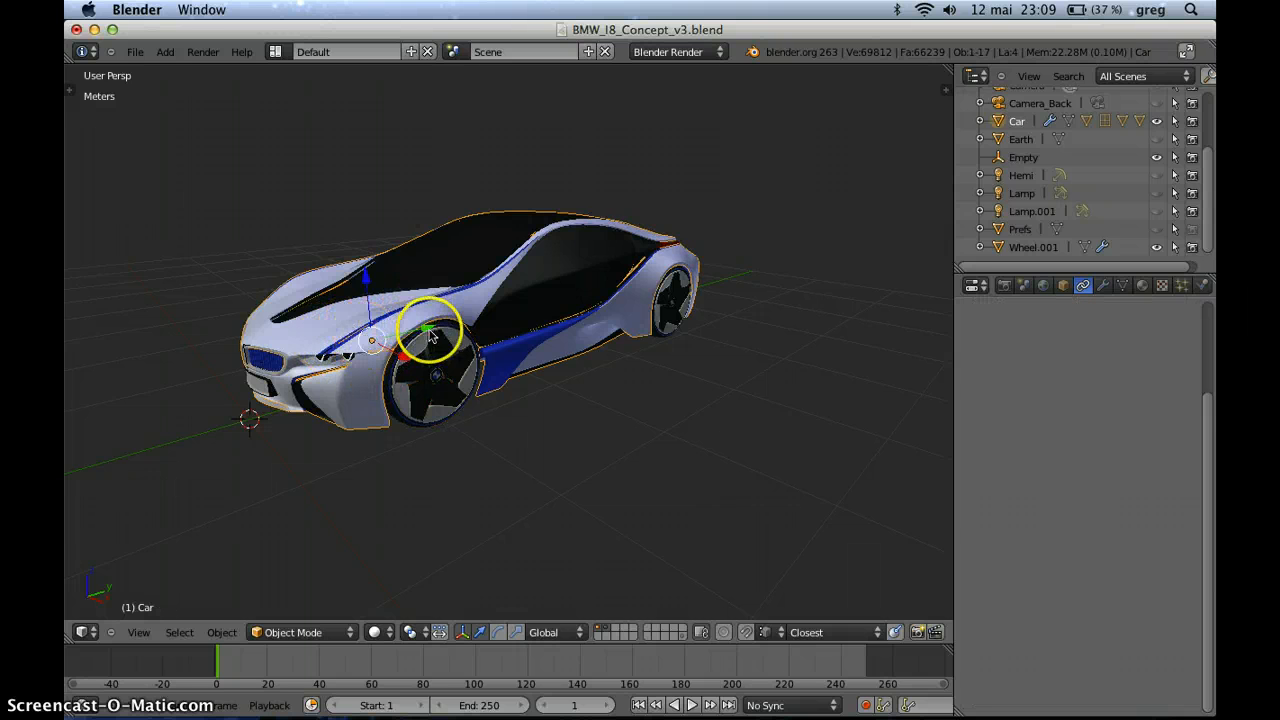
{"action": "middle_click_drag", "start_coordinate": [504, 349], "coordinate": [488, 395]}
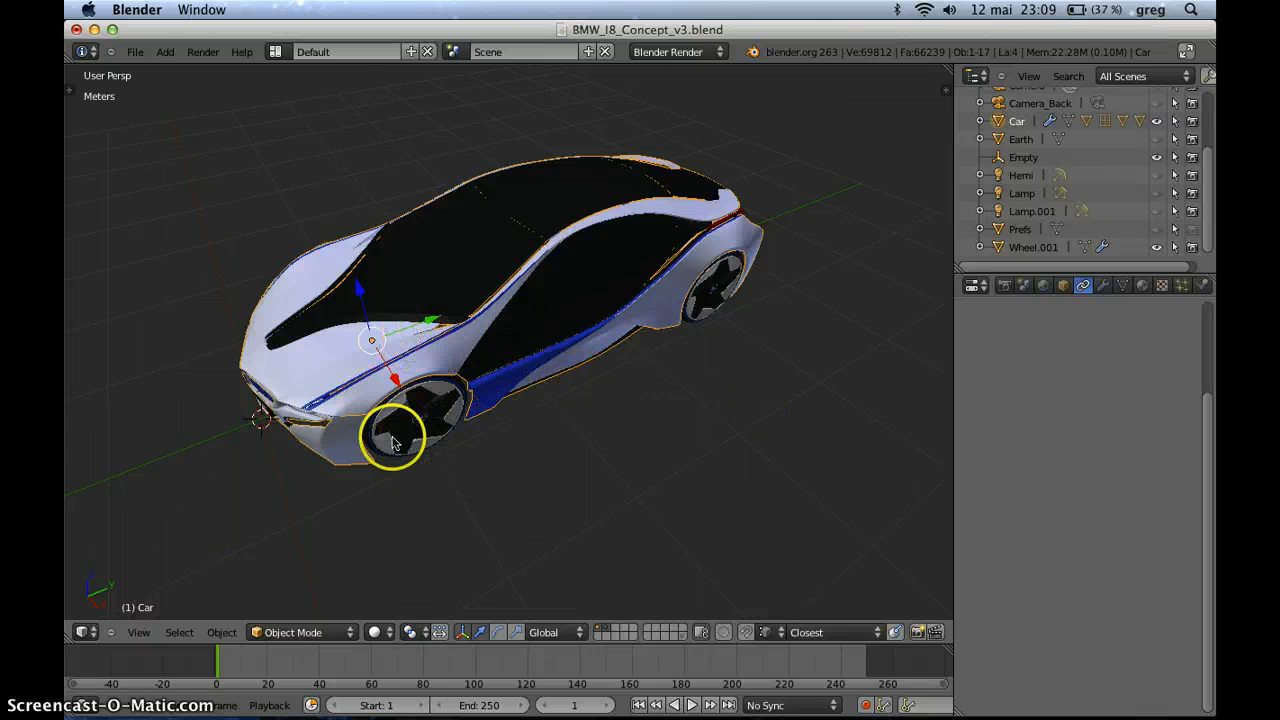
{"action": "middle_click_drag", "start_coordinate": [557, 389], "coordinate": [551, 355]}
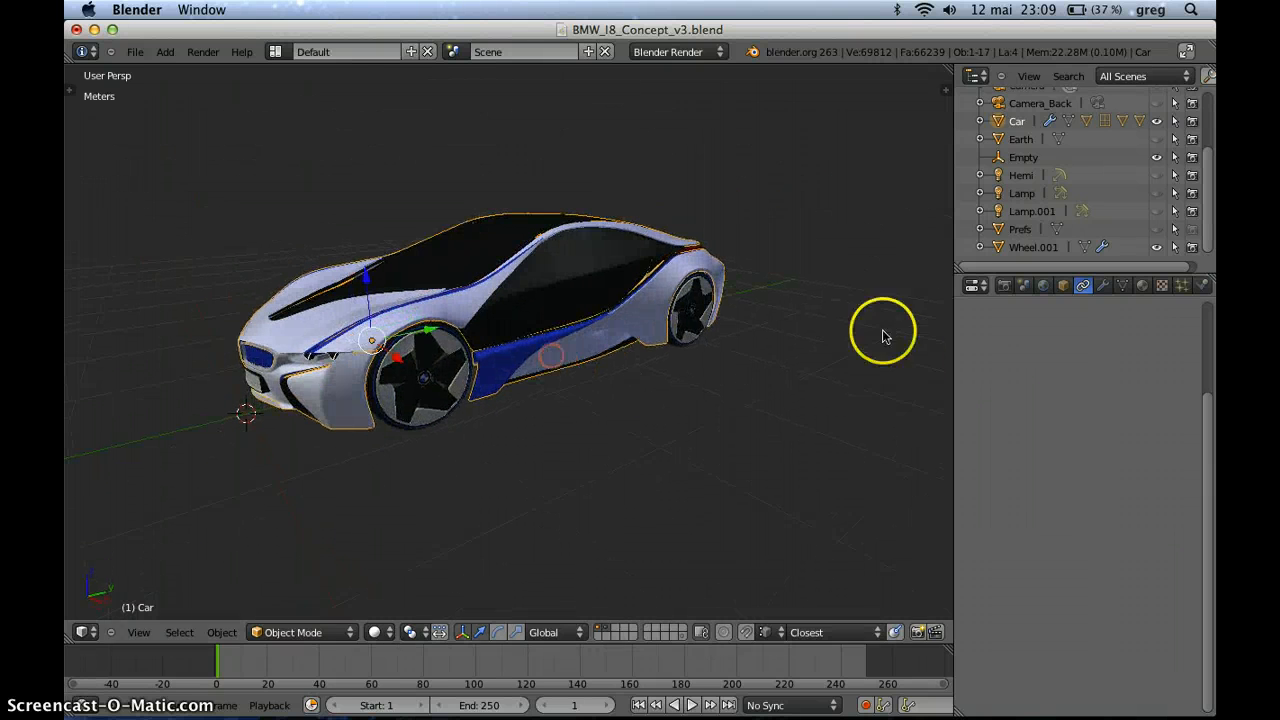
{"action": "right_click", "coordinate": [466, 414]}
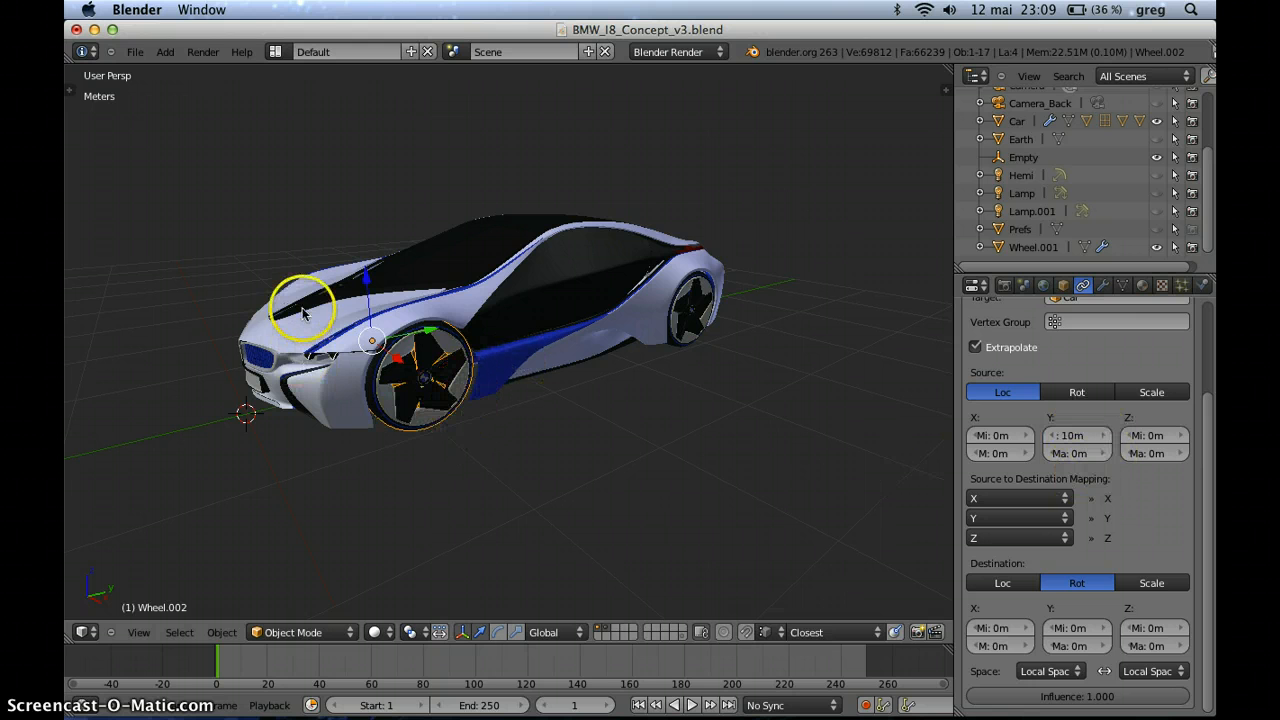
Set the destination rotation's minimum X in the front wheel's Transformation constraint to 600.
{"action": "right_click", "coordinate": [297, 341]}
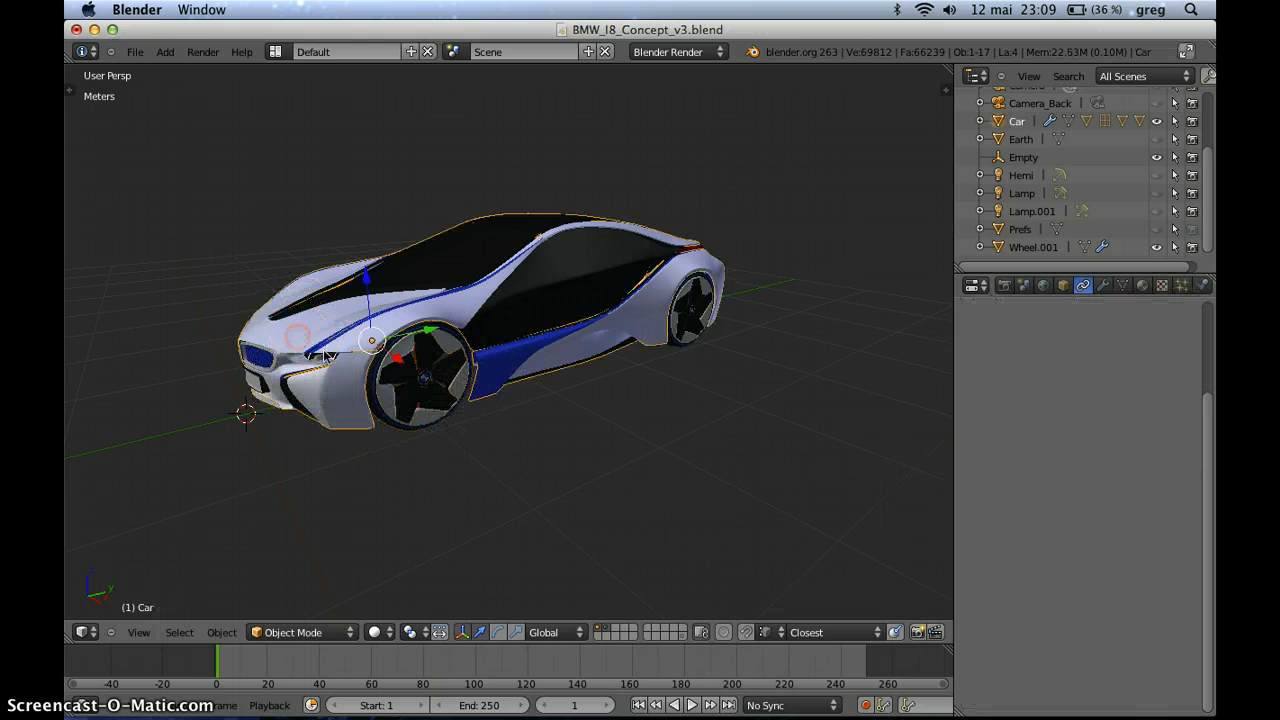
{"action": "right_click", "coordinate": [417, 420]}
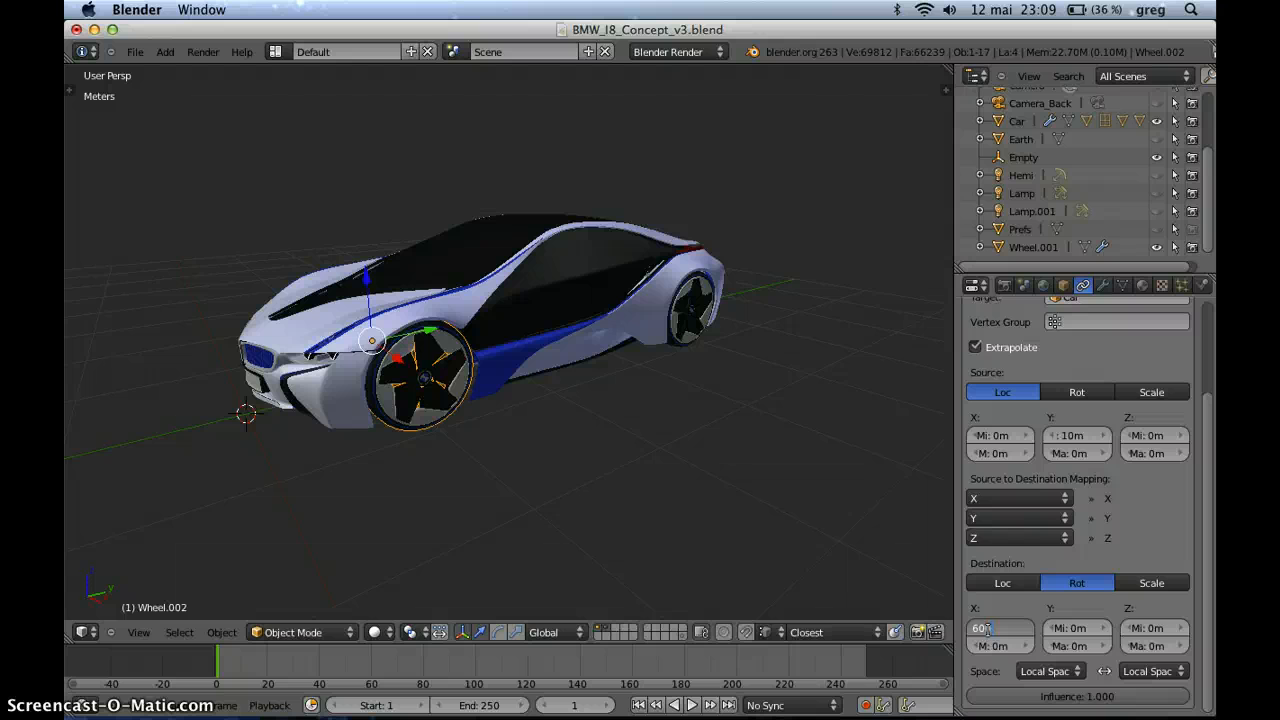
{"action": "type", "text": "0m"}
{"action": "key", "text": "Return"}
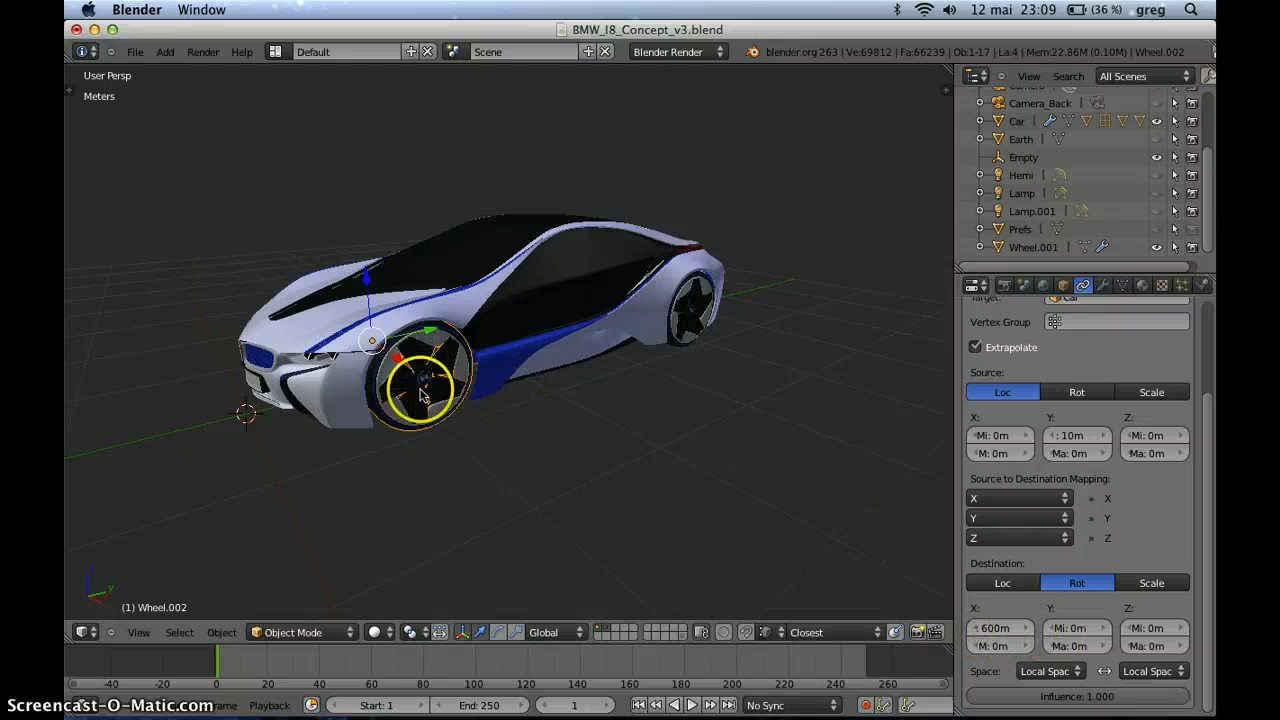
{"action": "left_click_drag", "start_coordinate": [1012, 632], "coordinate": [957, 633]}
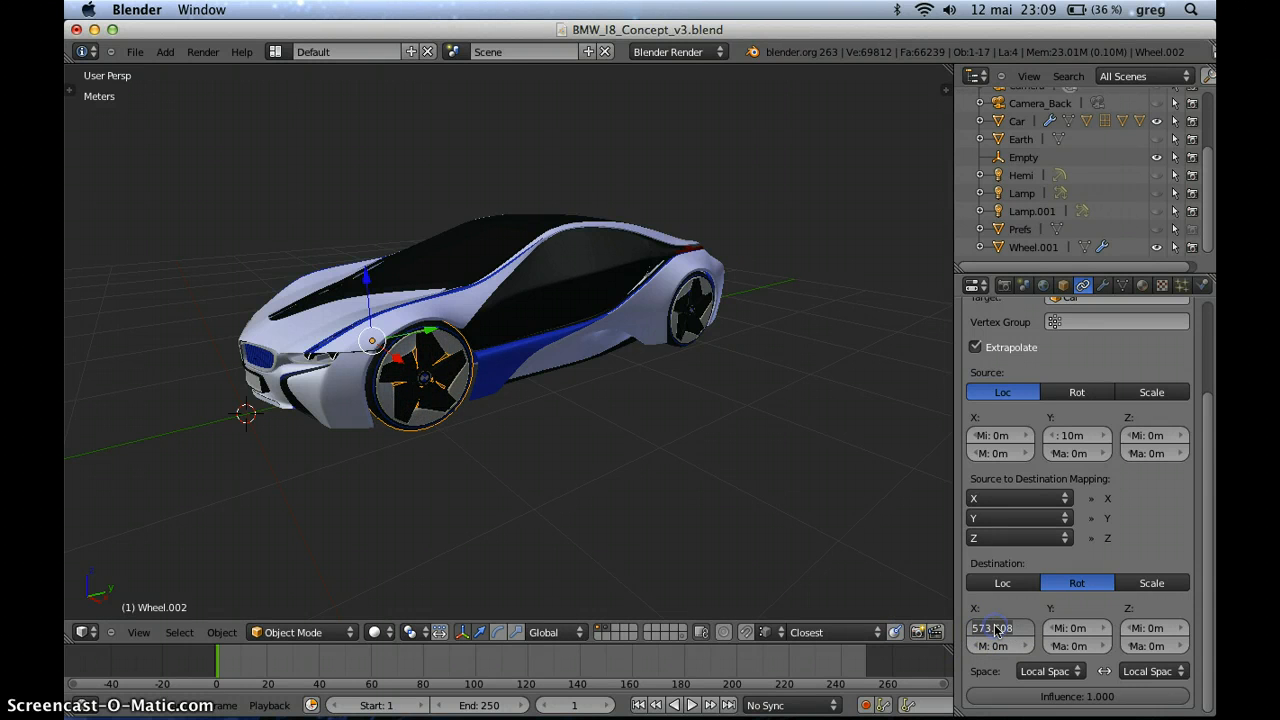
{"action": "key", "text": "Return"}
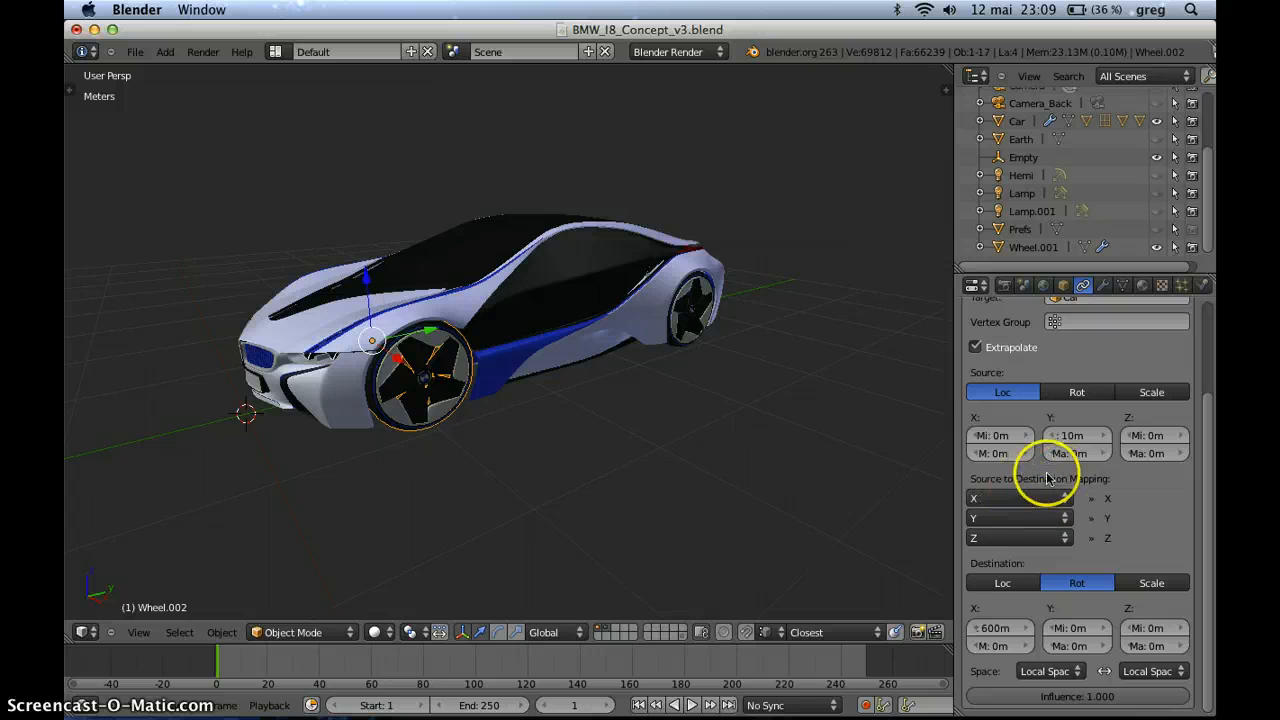
Map the source Y axis to the destination X axis in the front wheel's Transformation constraint.
{"action": "right_click", "coordinate": [324, 326]}
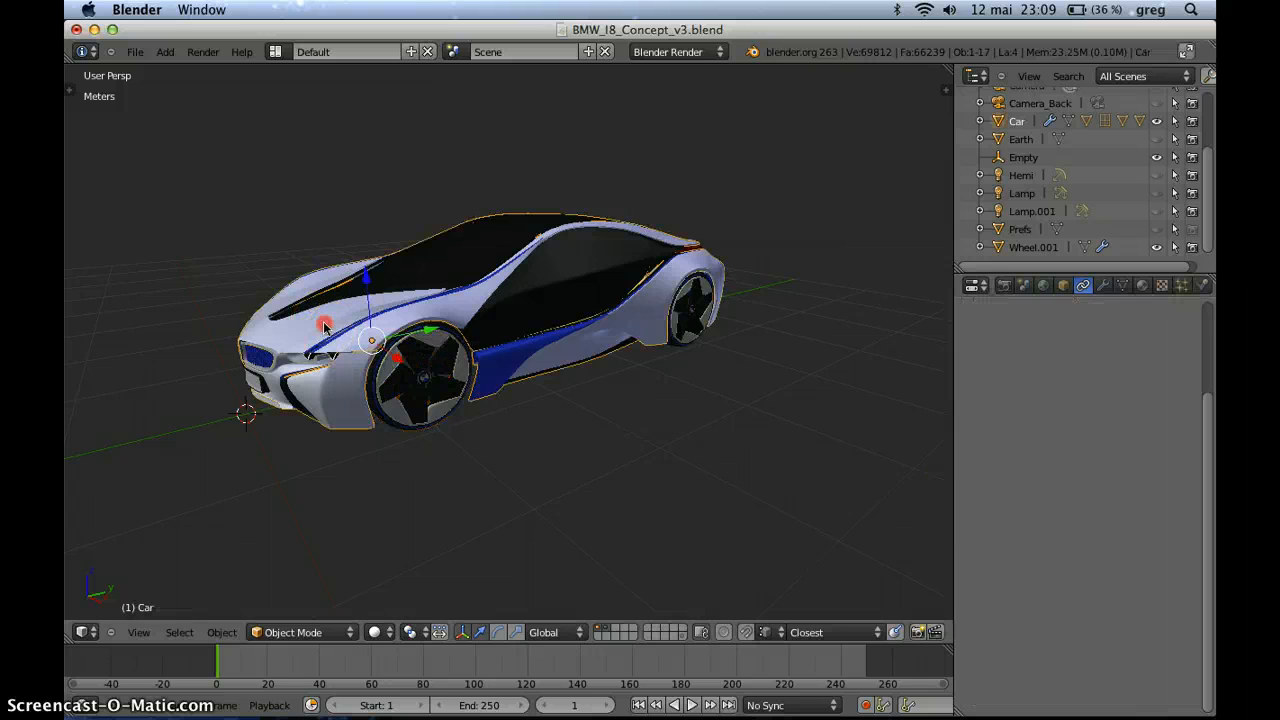
{"action": "right_click", "coordinate": [431, 411]}
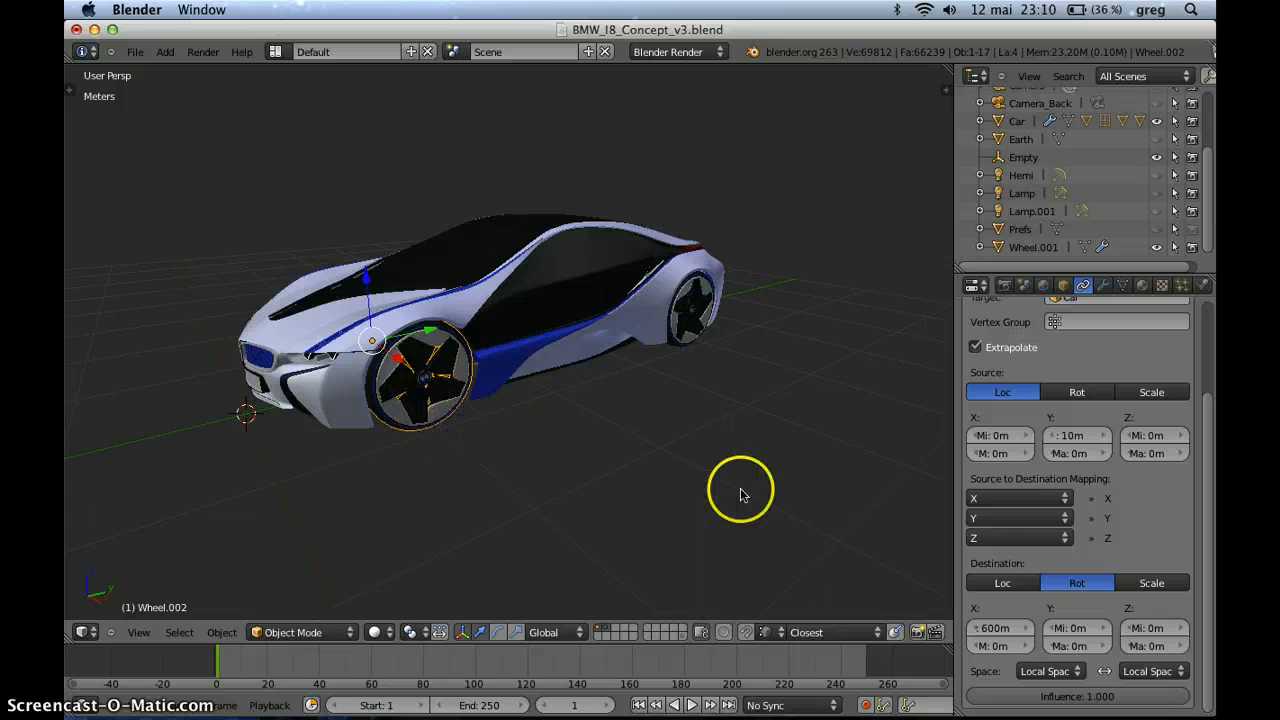
{"action": "left_click", "coordinate": [990, 498]}
{"action": "left_click", "coordinate": [994, 461]}
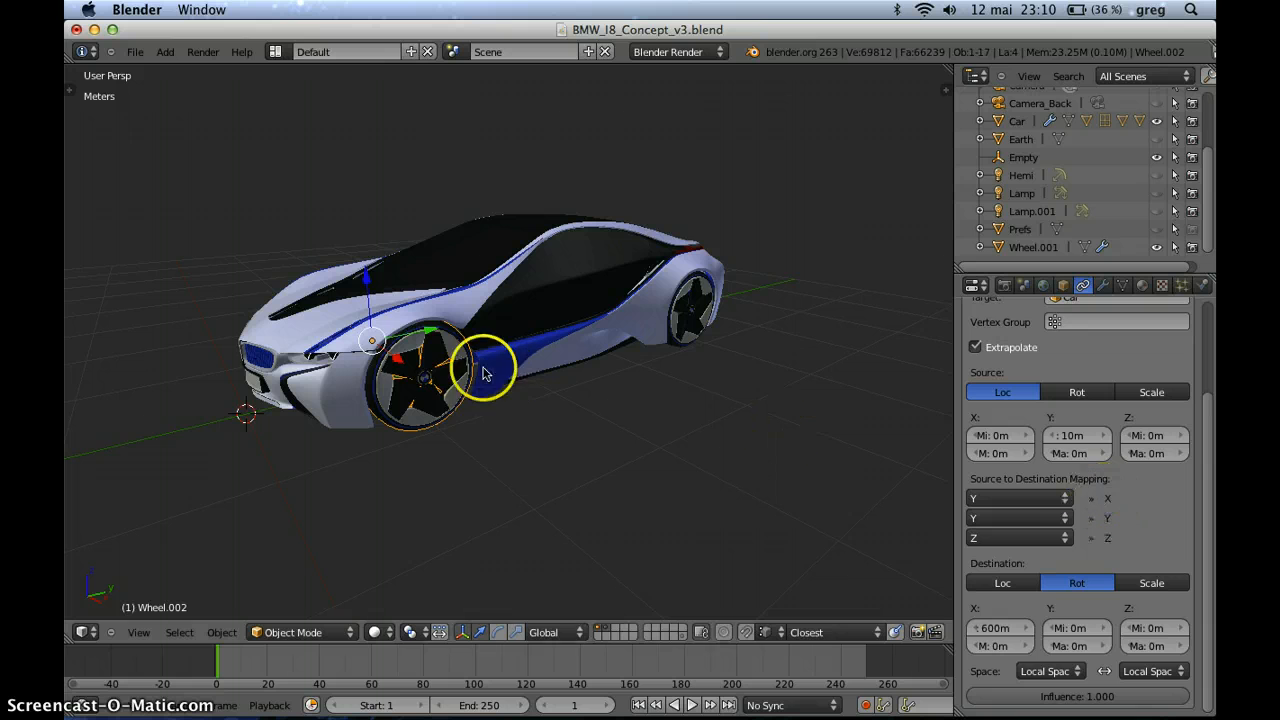
Move the car body along the global Y axis to test the front wheel's rotation.
{"action": "right_click", "coordinate": [313, 337]}
{"action": "key", "text": "g"}
{"action": "key", "text": "y"}
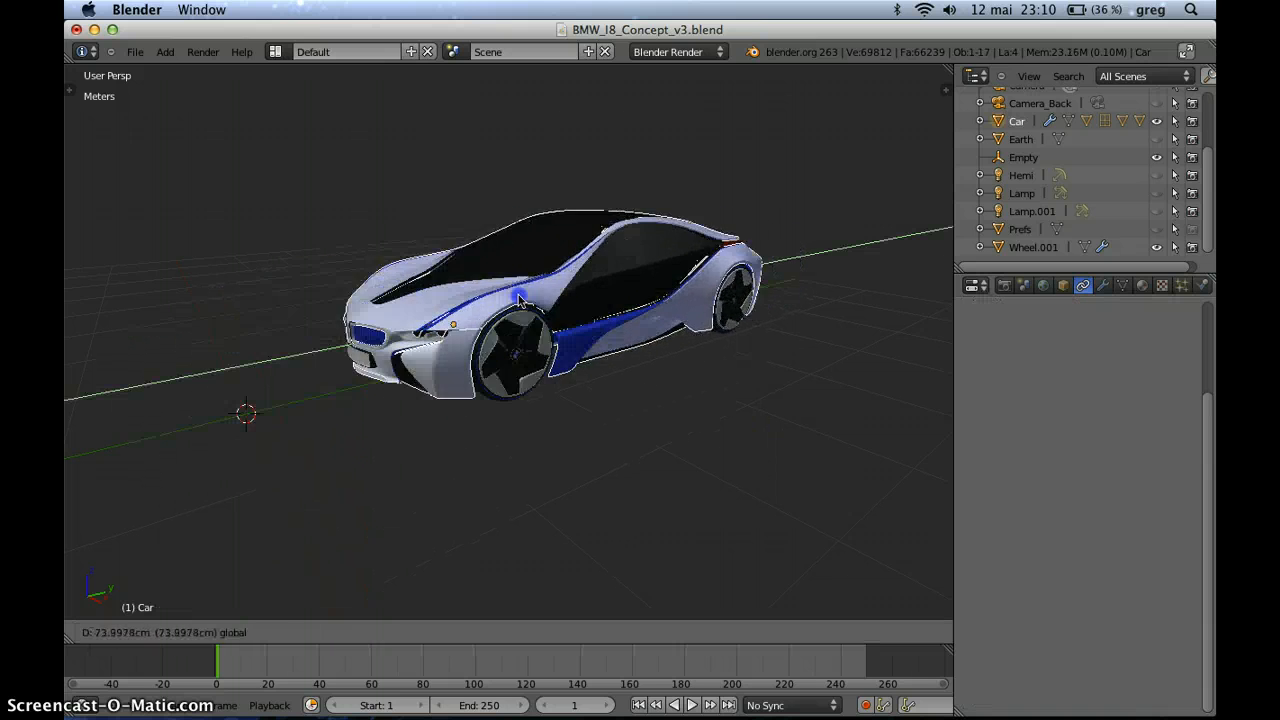
{"action": "left_click", "coordinate": [391, 402]}
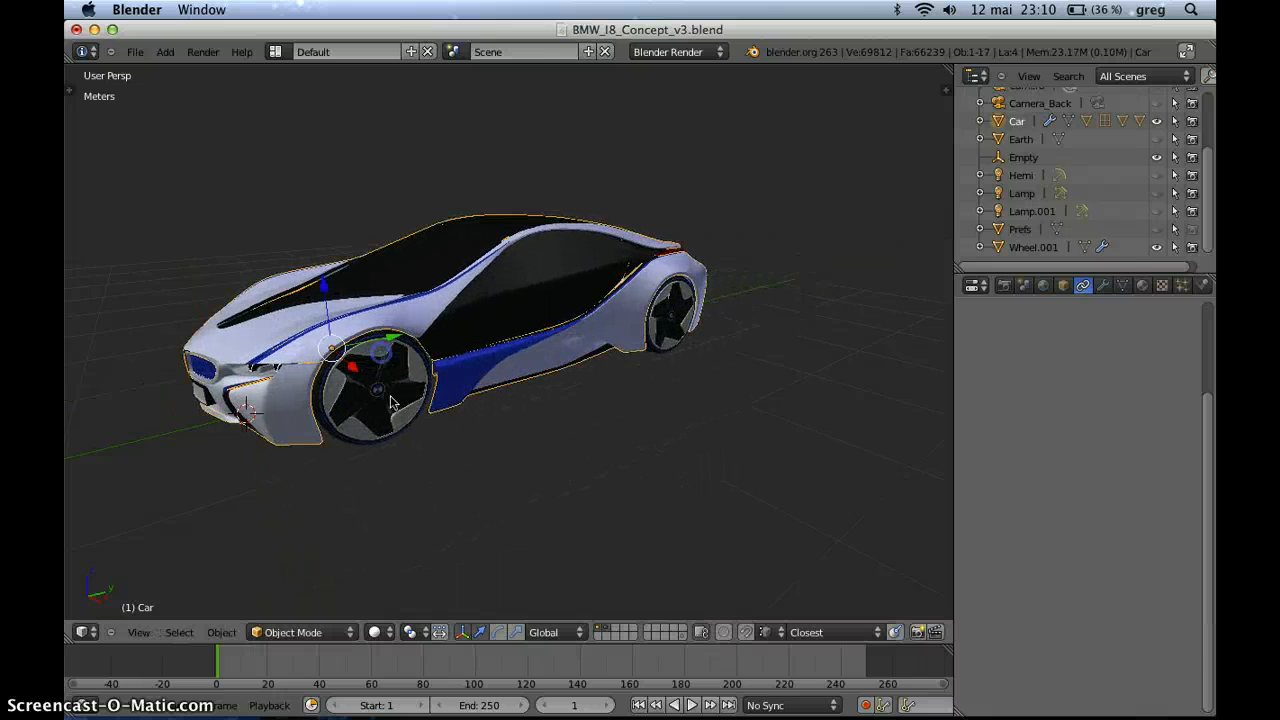
Set the front wheel constraint's destination minimum X to -600 and move the car to check the rotation direction.
{"action": "right_click", "coordinate": [373, 446]}
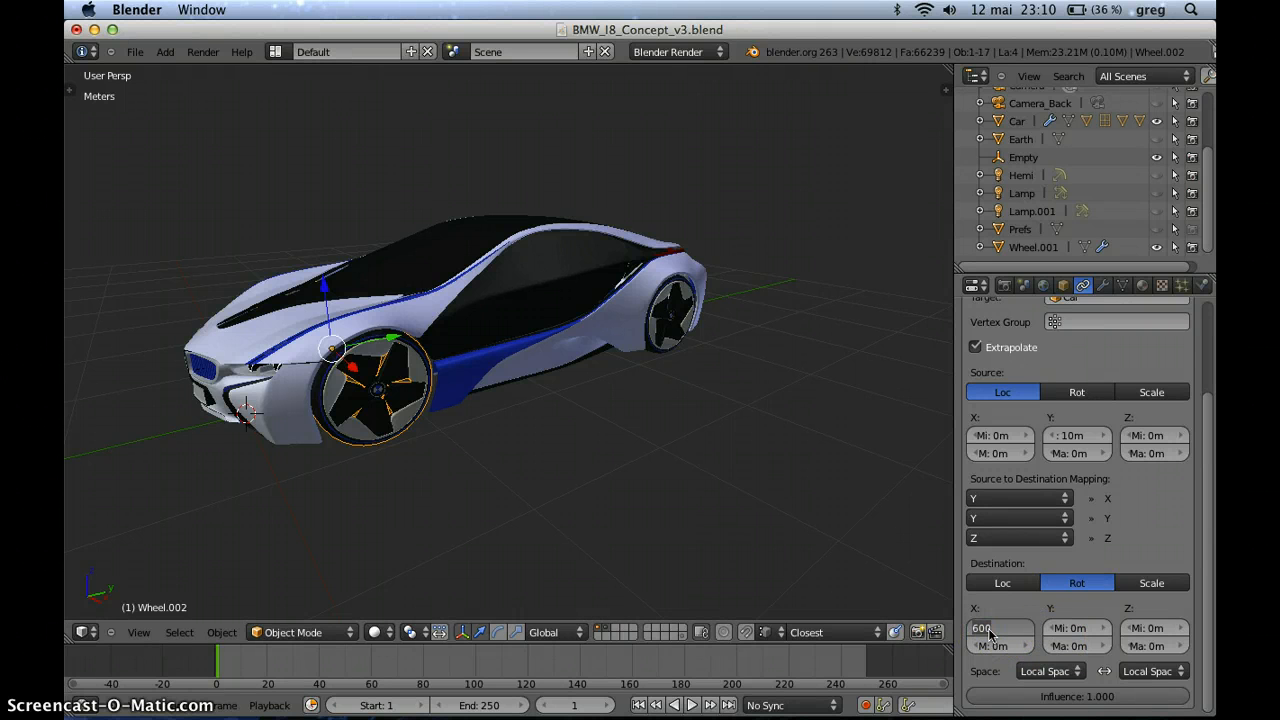
{"action": "type", "text": "00"}
{"action": "key", "text": "Return"}
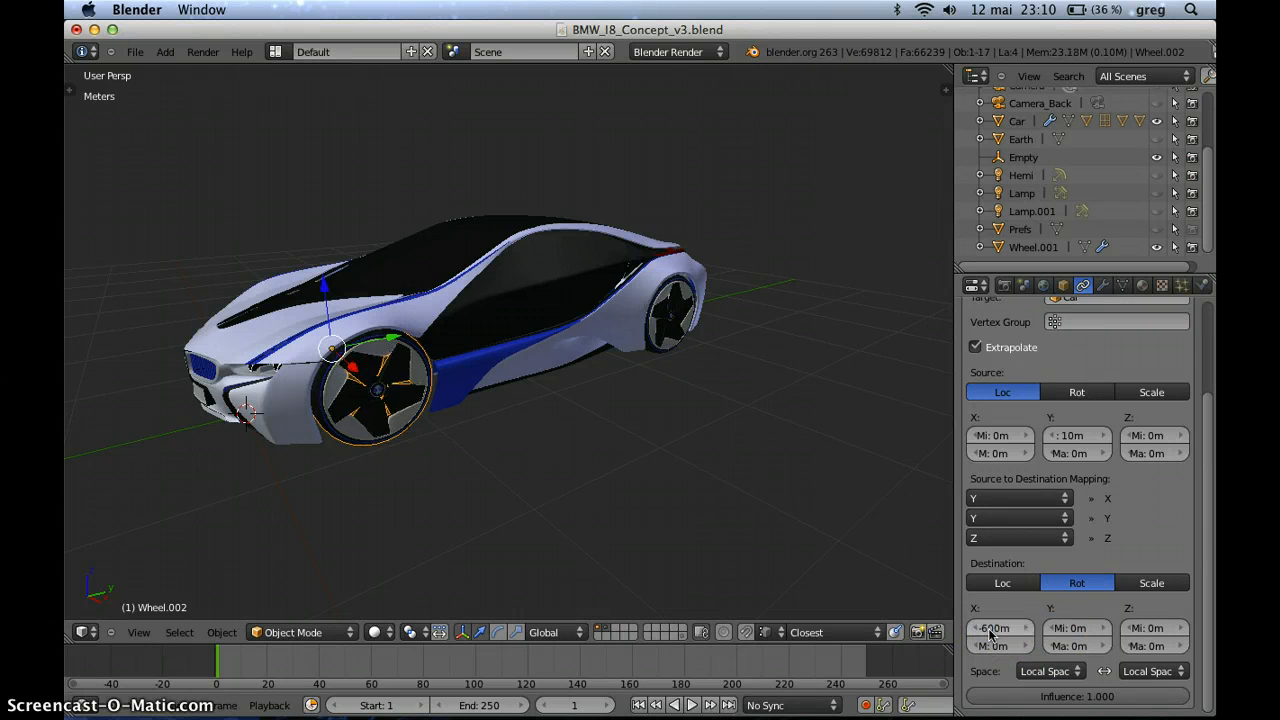
{"action": "right_click", "coordinate": [220, 318]}
{"action": "right_click_drag", "start_coordinate": [378, 345], "coordinate": [457, 383]}
Set the front wheel constraint's destination minimum X to -1200 and move the car back and forth along Y to check the rotation.
{"action": "right_click", "coordinate": [457, 383]}
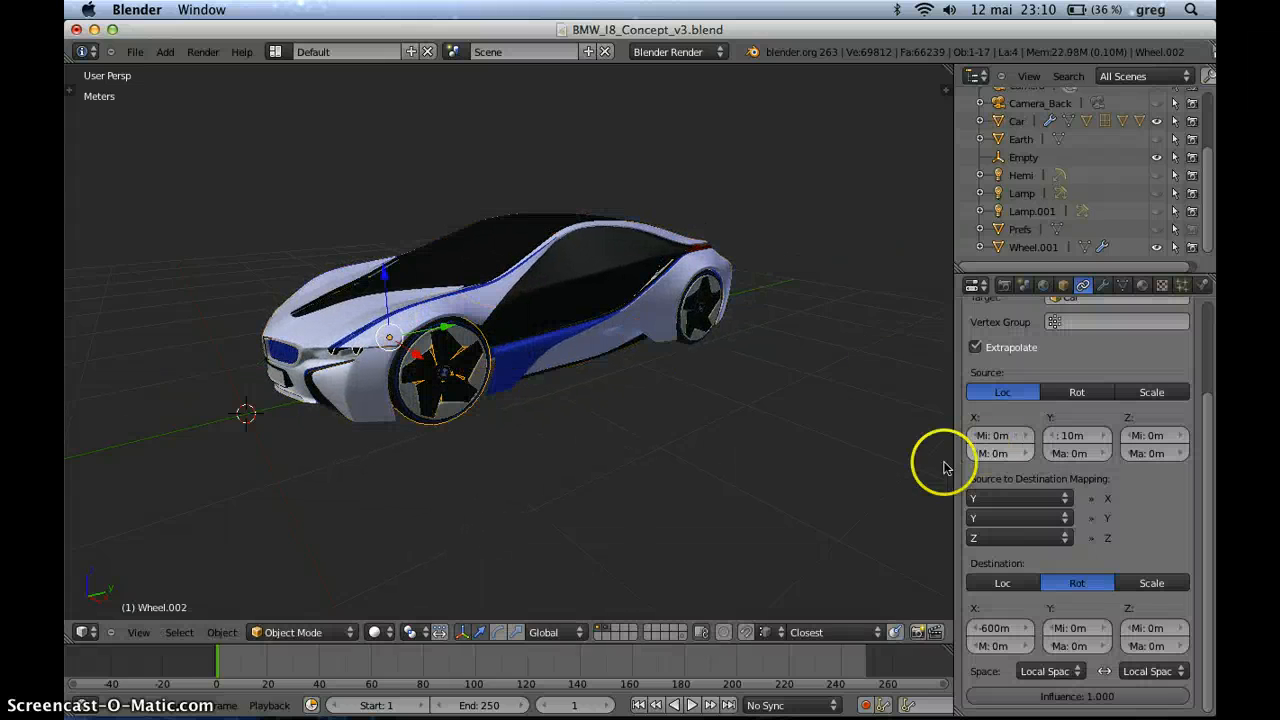
{"action": "left_click", "coordinate": [998, 630]}
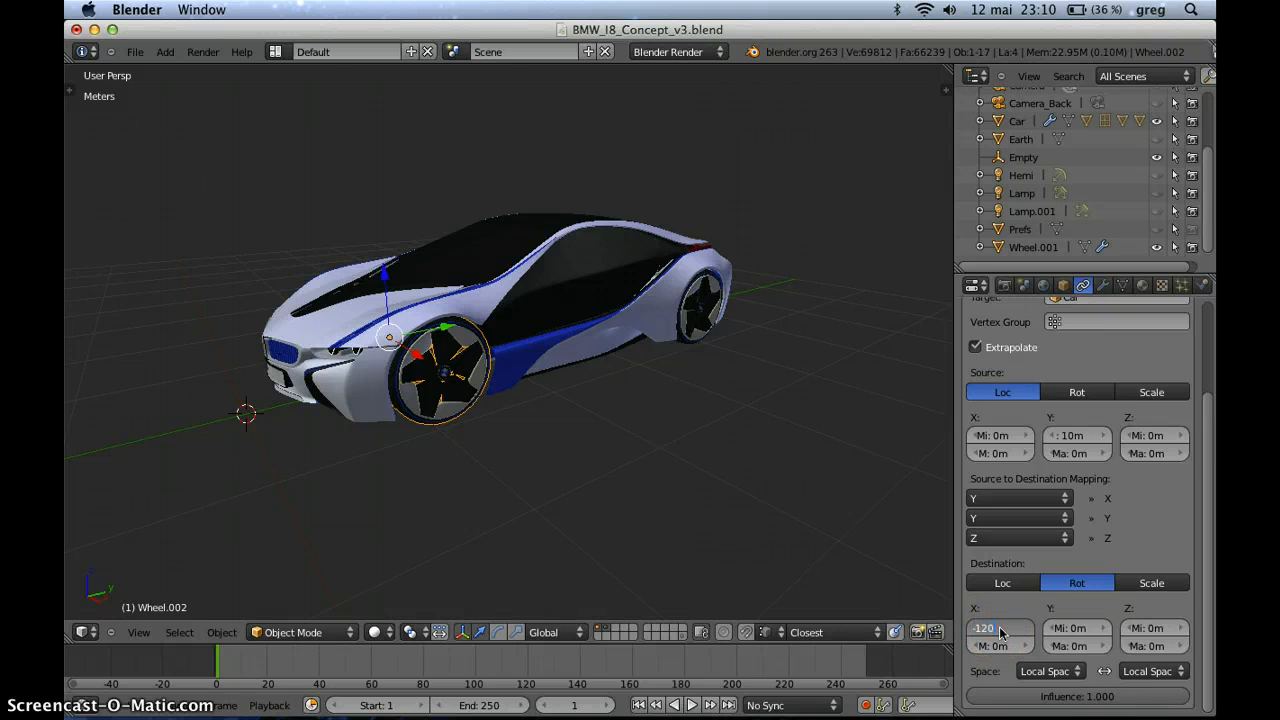
{"action": "right_click", "coordinate": [337, 313]}
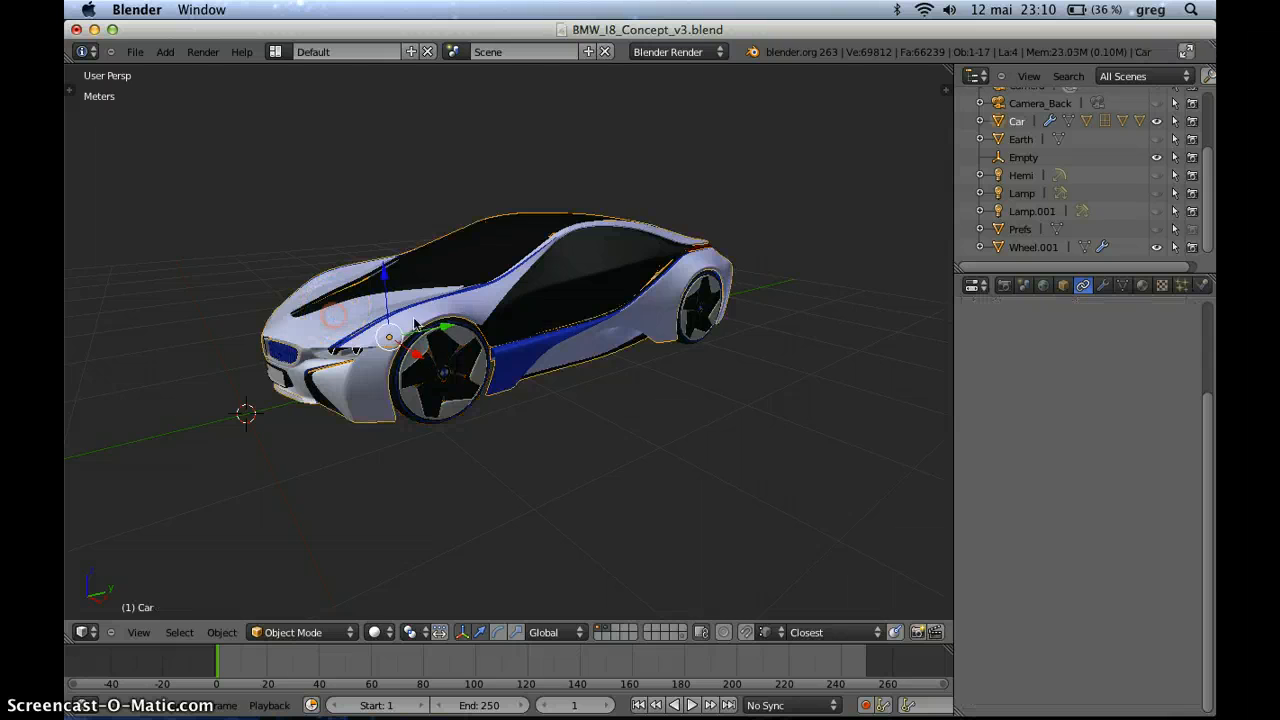
{"action": "left_click_drag", "start_coordinate": [432, 330], "coordinate": [591, 292]}
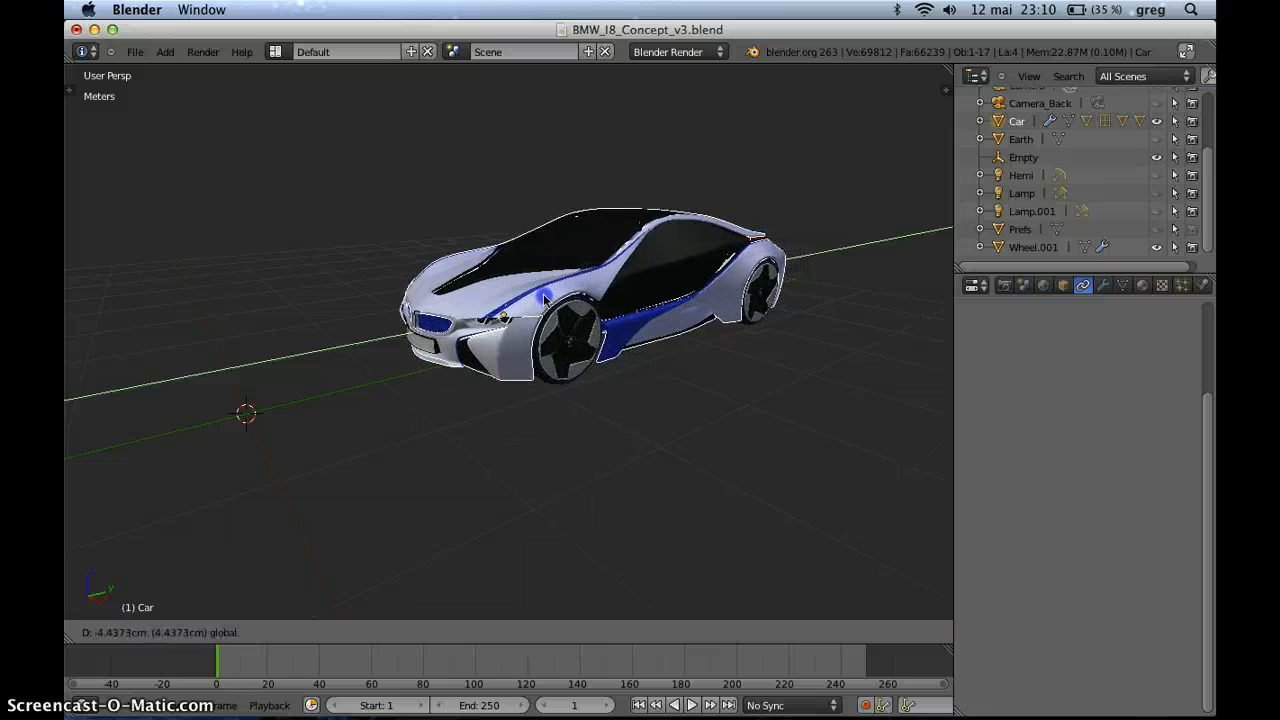
{"action": "left_click_drag", "start_coordinate": [527, 300], "coordinate": [572, 368]}
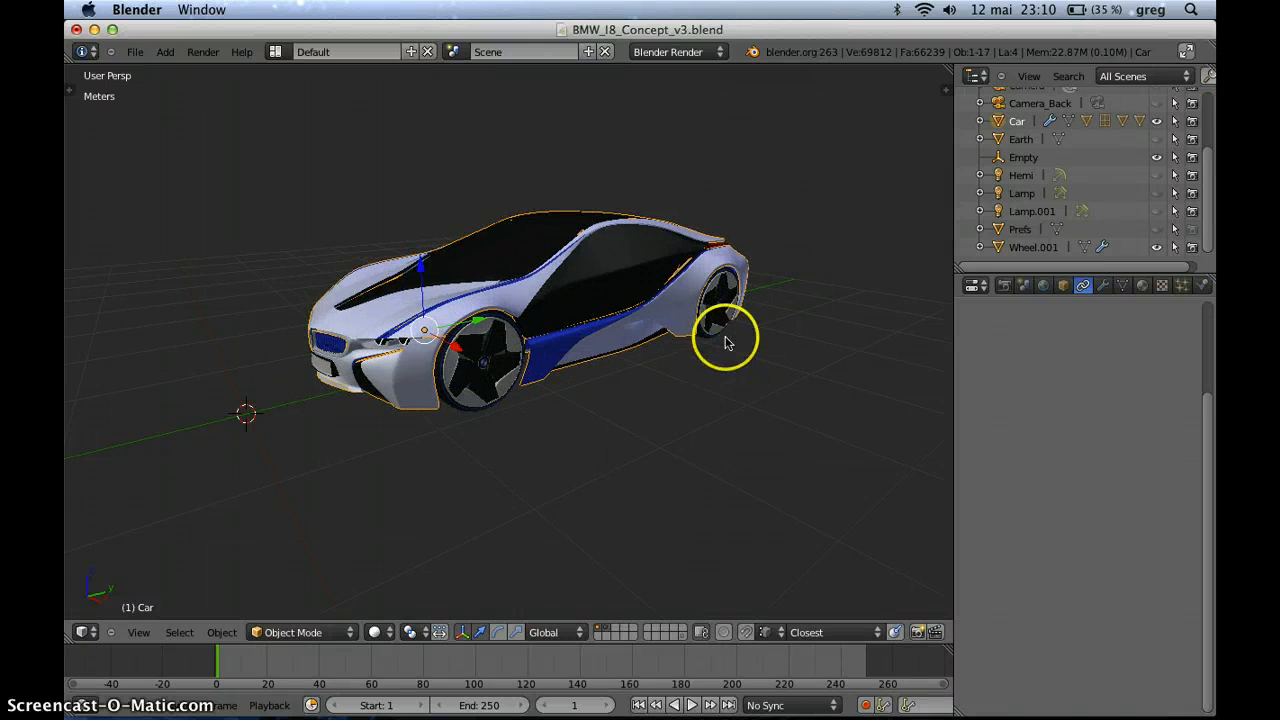
Select the rear wheel to check whether it has any constraints, and reselect the front wheel.
{"action": "middle_click_drag", "start_coordinate": [714, 361], "coordinate": [682, 358]}
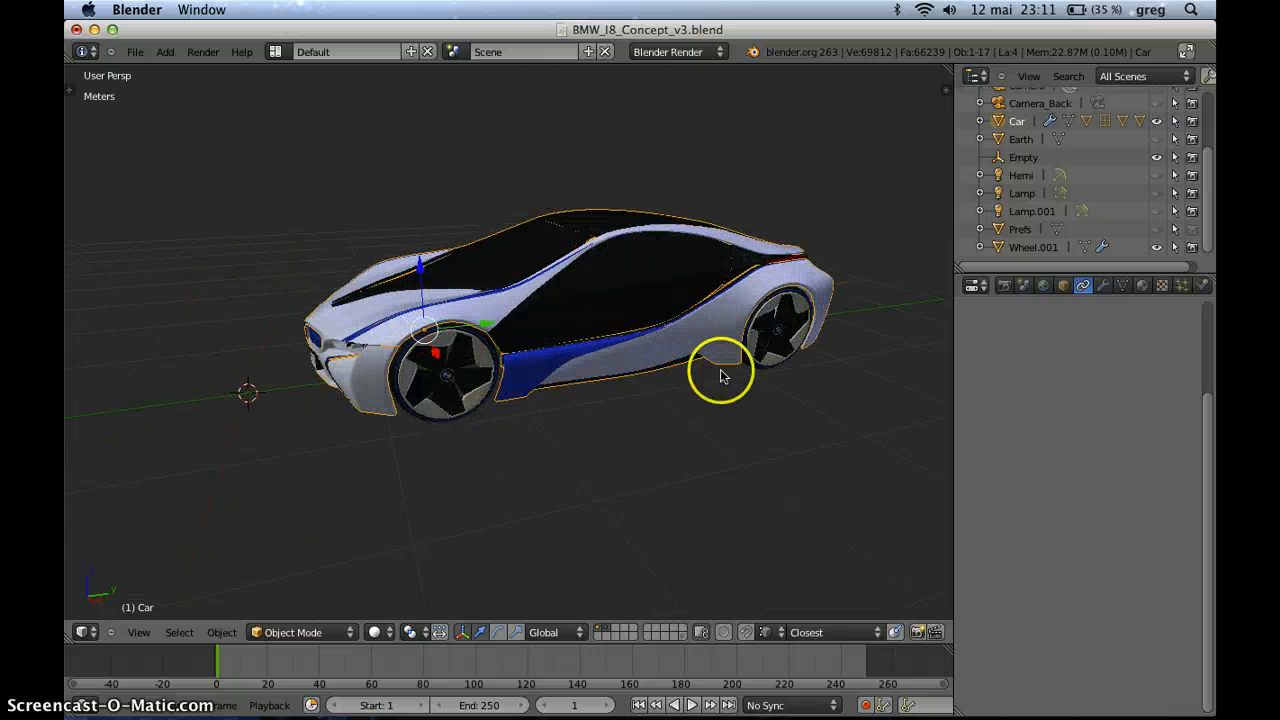
{"action": "right_click", "coordinate": [800, 365]}
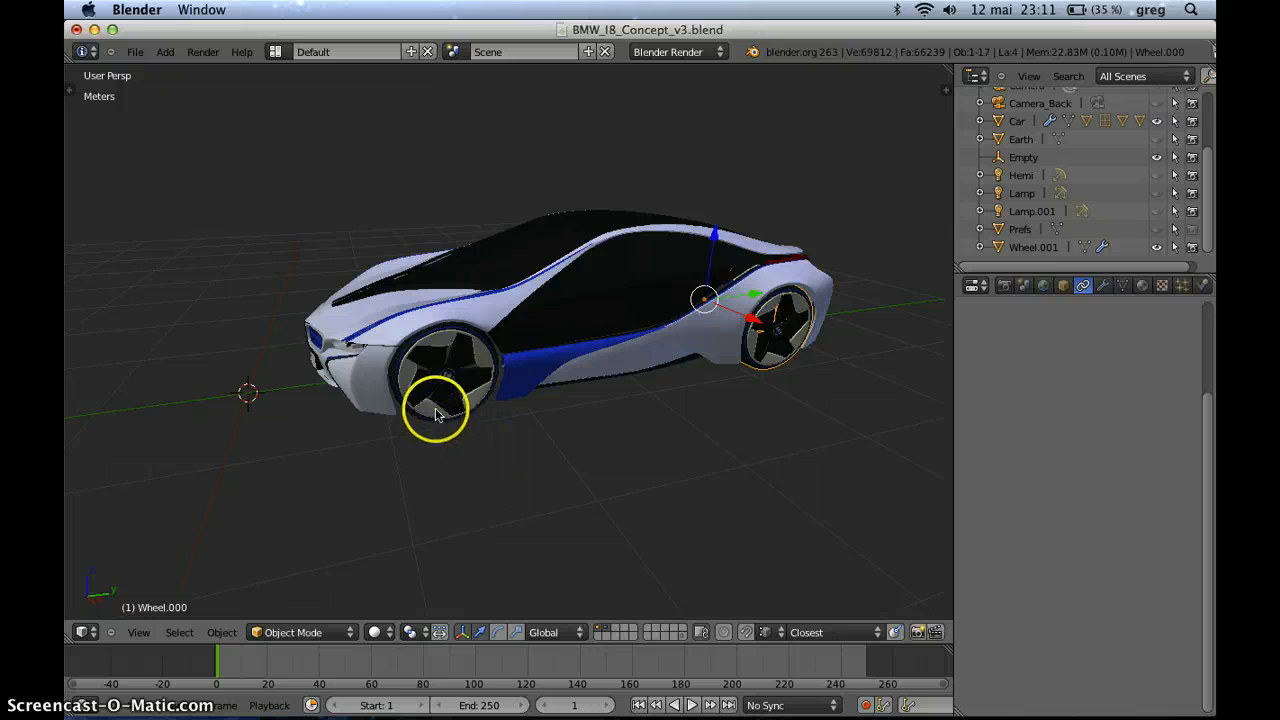
{"action": "mouse_move", "coordinate": [538, 432]}
{"action": "middle_mouse_down"}
{"action": "mouse_move", "coordinate": [560, 397]}
{"action": "mouse_move", "coordinate": [580, 414]}
{"action": "mouse_move", "coordinate": [540, 428]}
{"action": "middle_mouse_up"}
{"action": "right_click", "coordinate": [540, 428]}
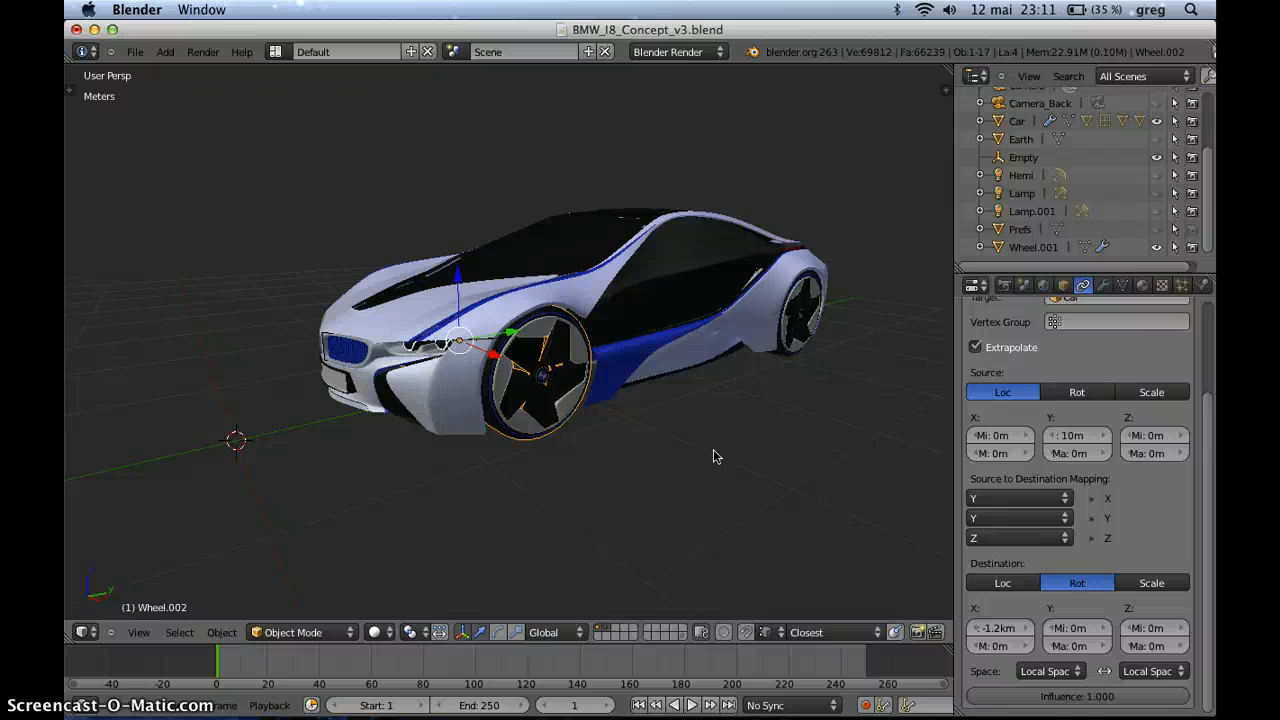
{"action": "key", "text": "ctrl+alt+u"}
{"action": "left_click_drag", "start_coordinate": [749, 240], "coordinate": [696, 192]}
{"action": "left_click", "coordinate": [308, 183]}
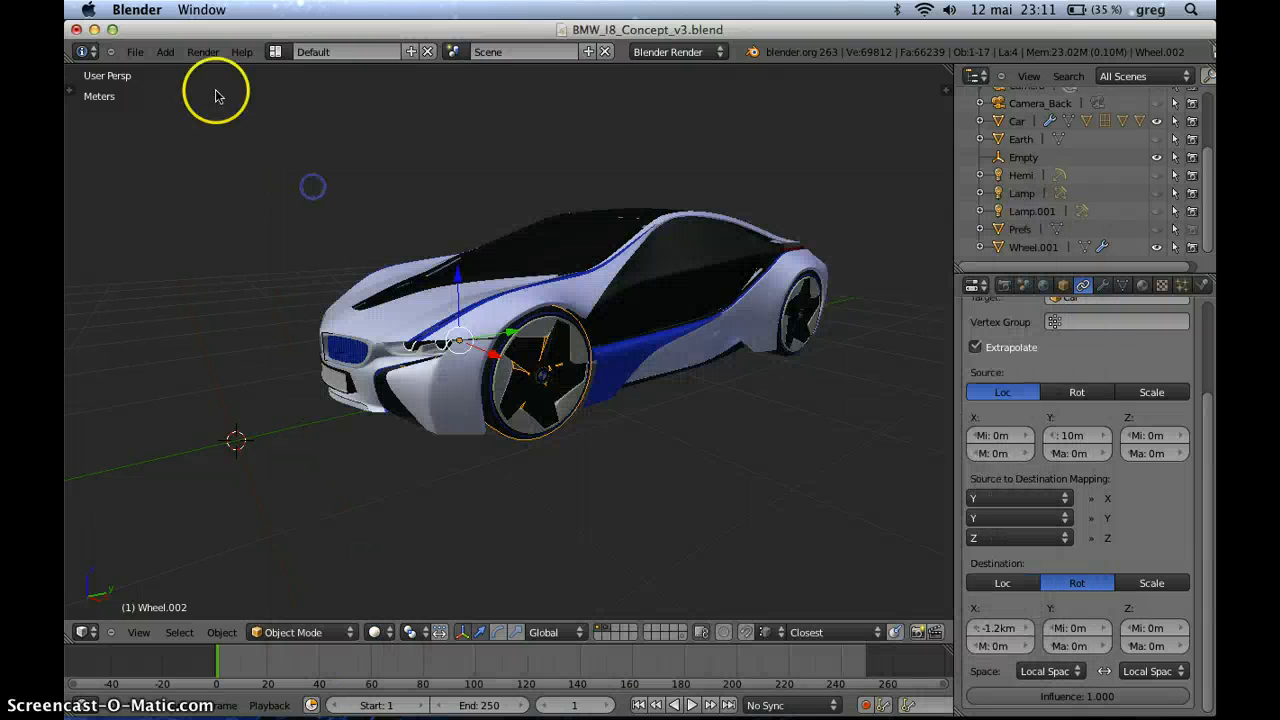
Search the add-ons in the user preferences for "copy", enable 3D View: Copy Attributes Menu, and close the preferences.
{"action": "left_click", "coordinate": [136, 54]}
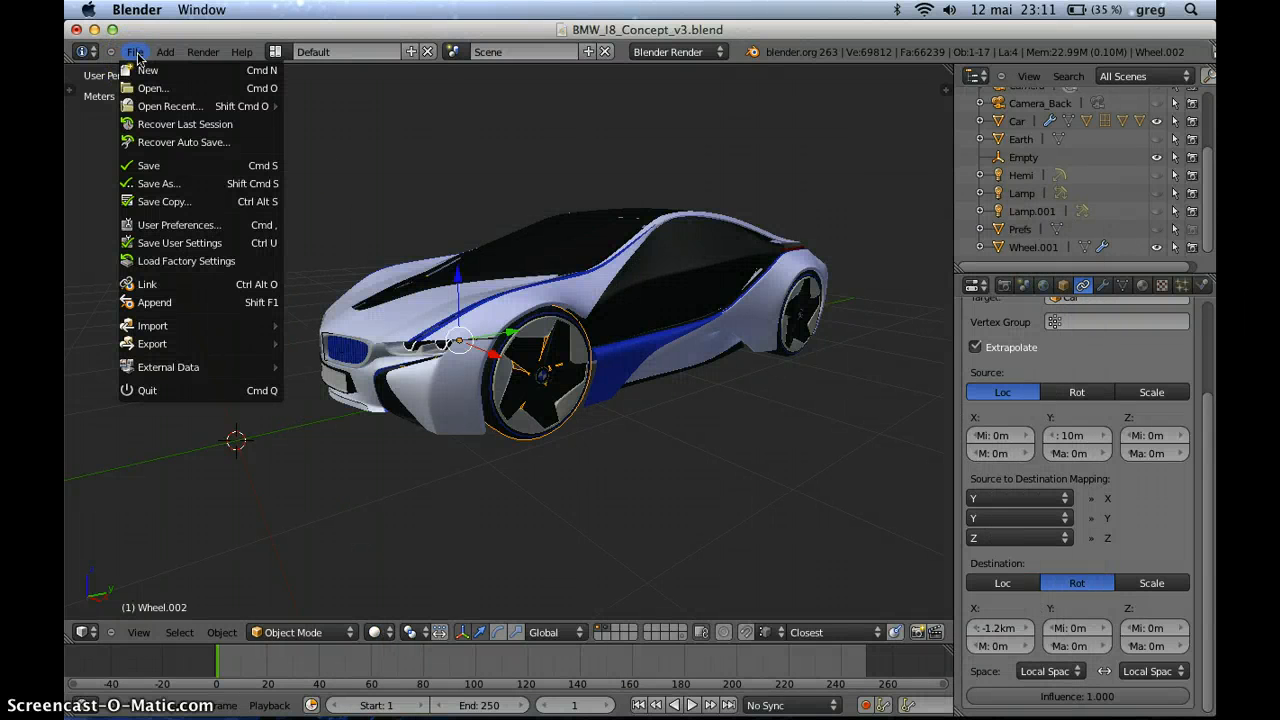
{"action": "left_click", "coordinate": [182, 226]}
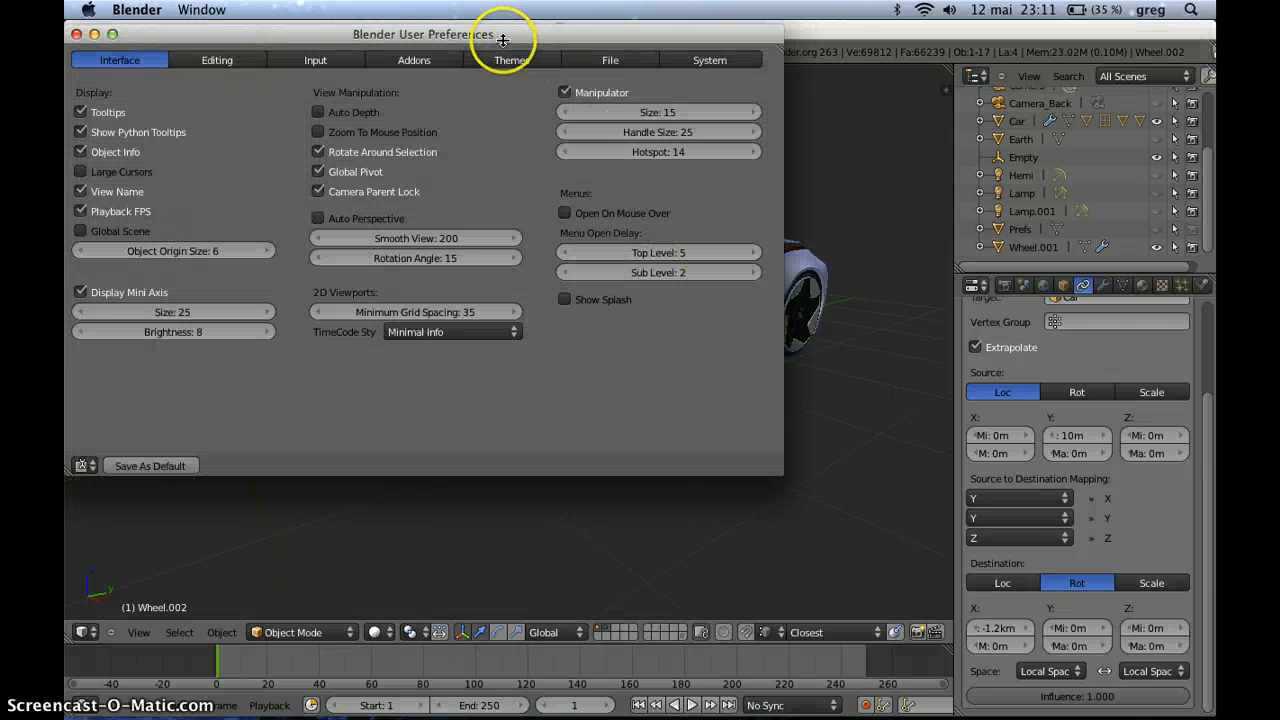
{"action": "left_click_drag", "start_coordinate": [500, 38], "coordinate": [698, 149]}
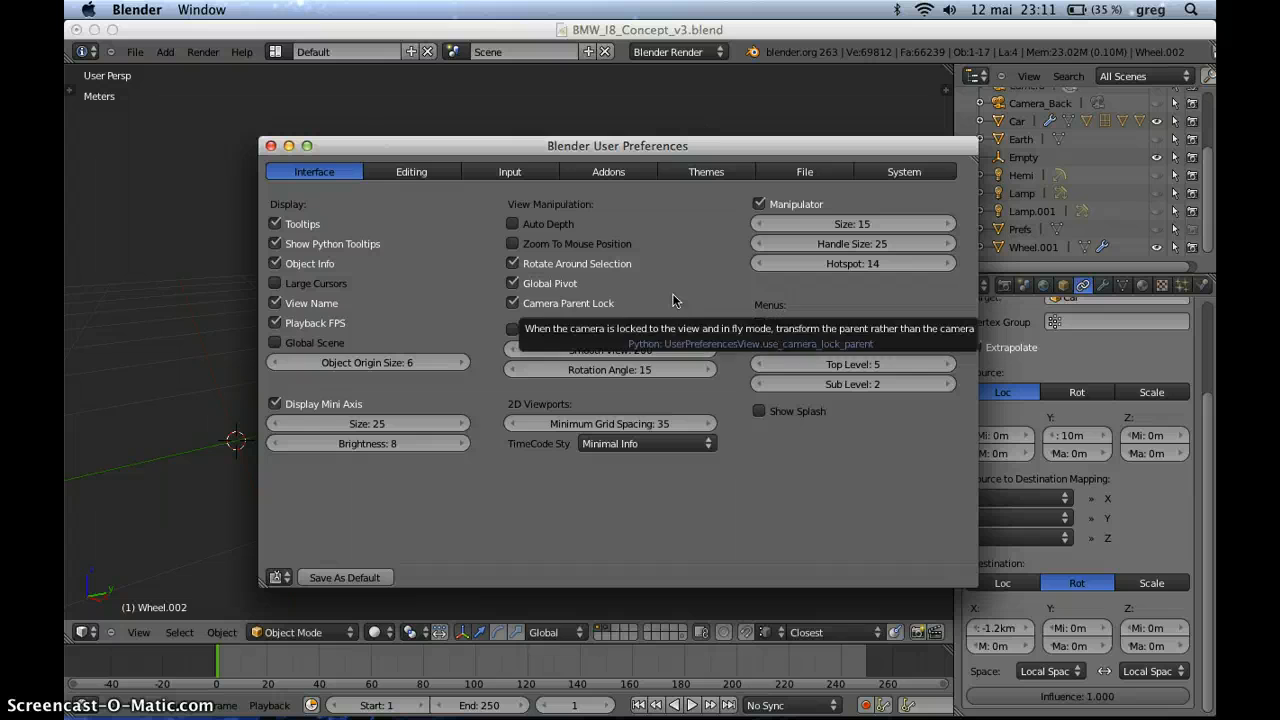
{"action": "left_click", "coordinate": [604, 120]}
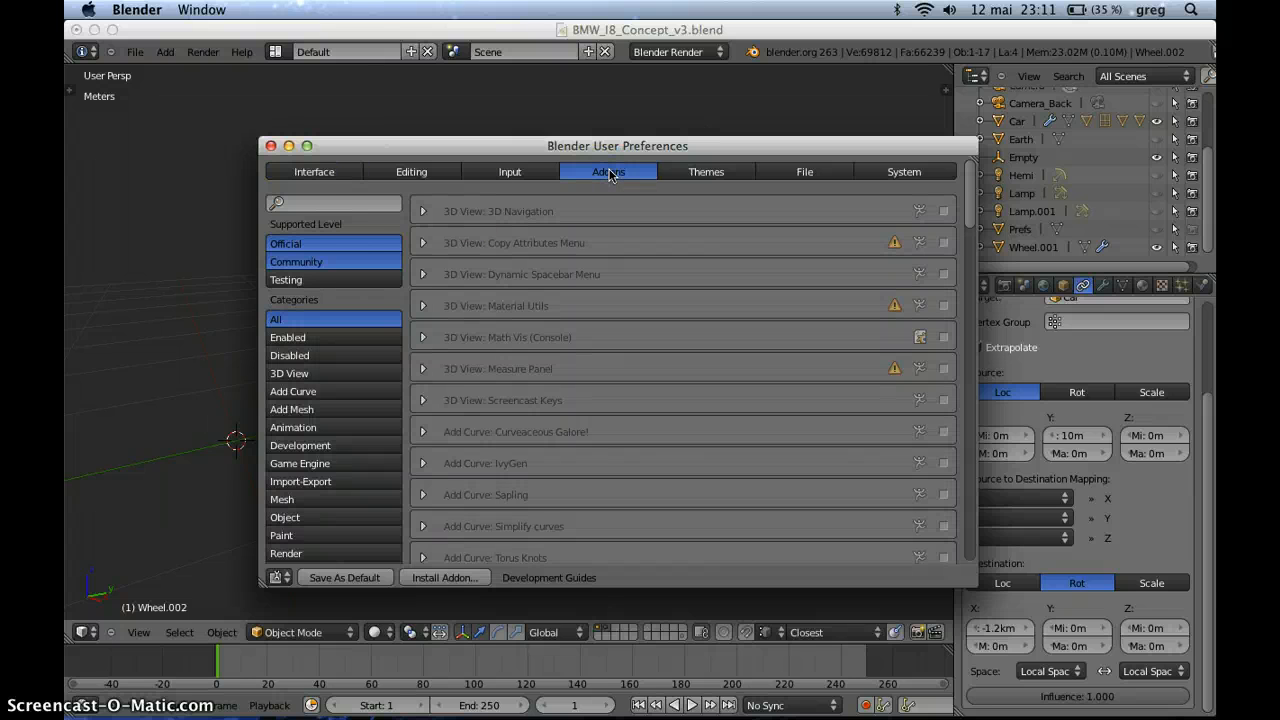
{"action": "left_click", "coordinate": [325, 203]}
{"action": "type", "text": "copy"}
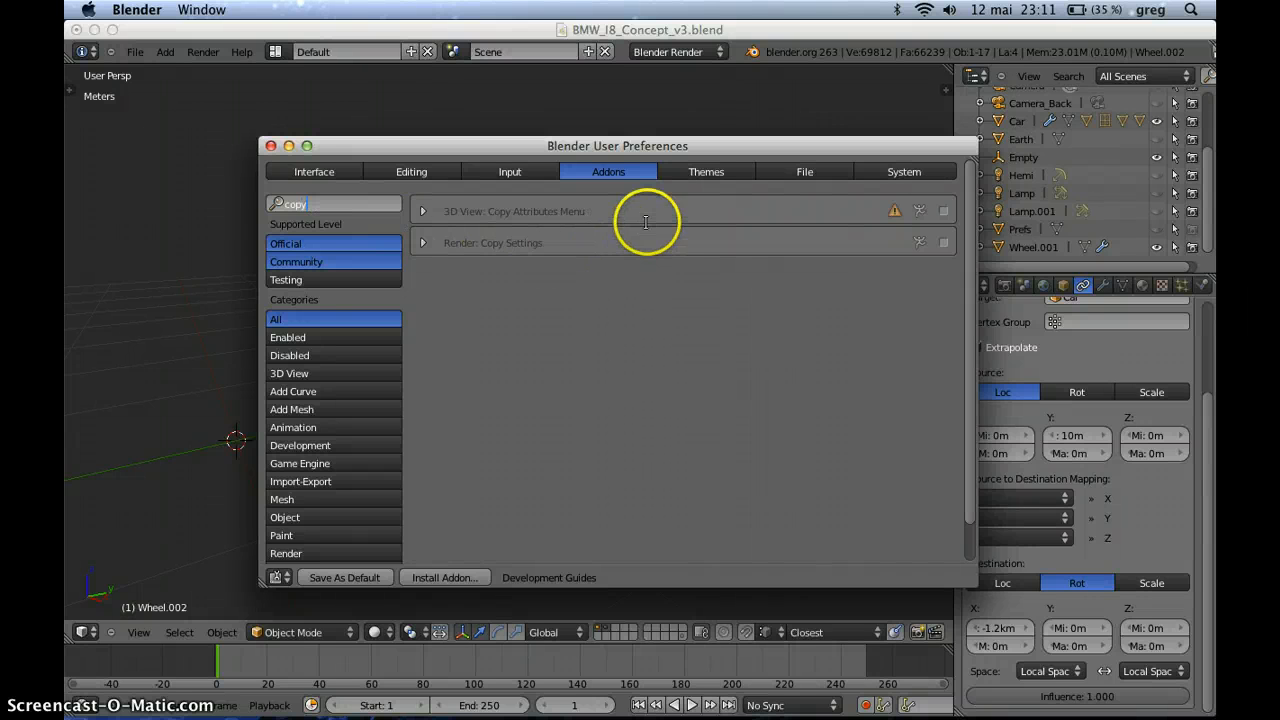
{"action": "left_click", "coordinate": [944, 211]}
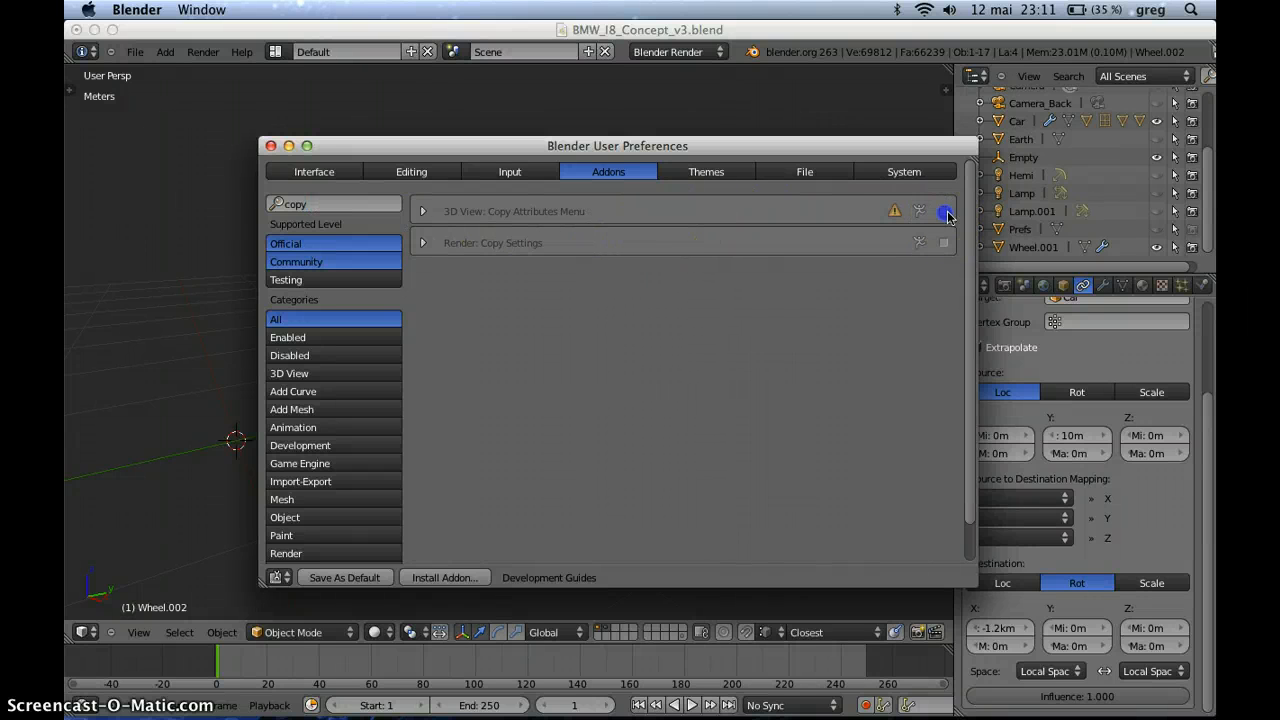
{"action": "left_click", "coordinate": [270, 146]}
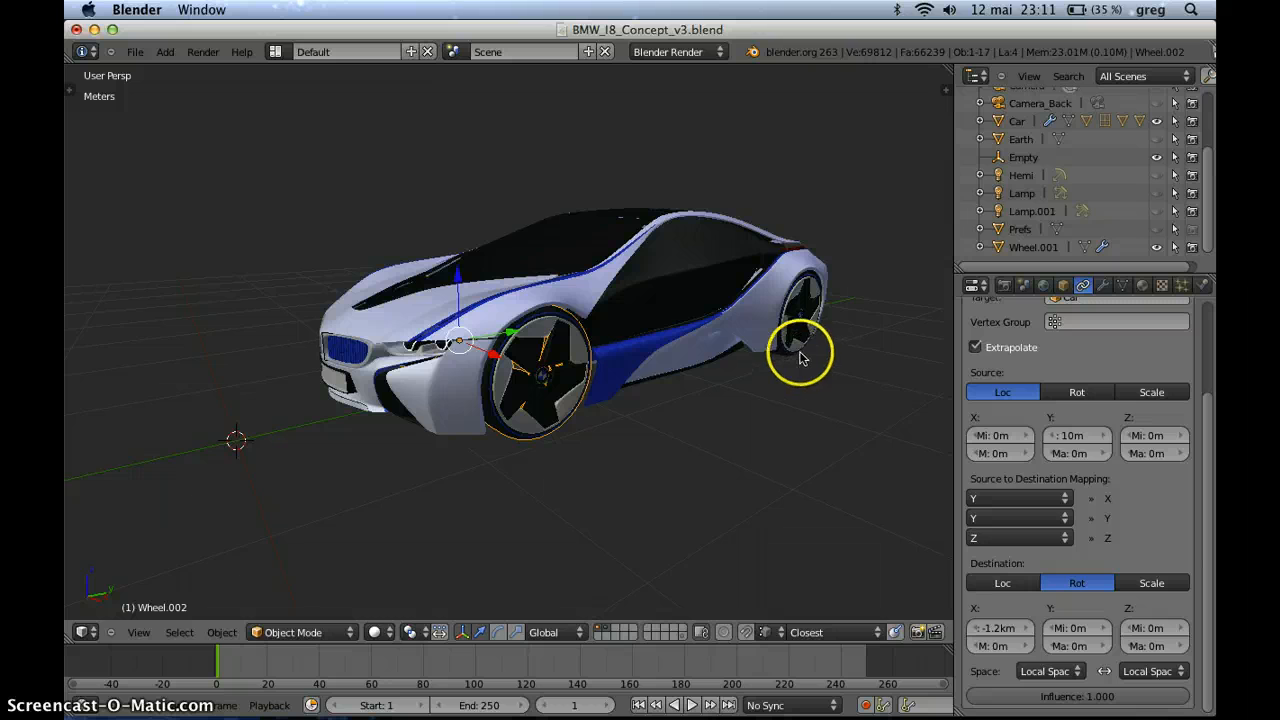
Select the rear wheel together with the front wheel, and move the car slightly along Y to check which wheels rotate.
{"action": "middle_click_drag", "start_coordinate": [750, 435], "coordinate": [703, 434]}
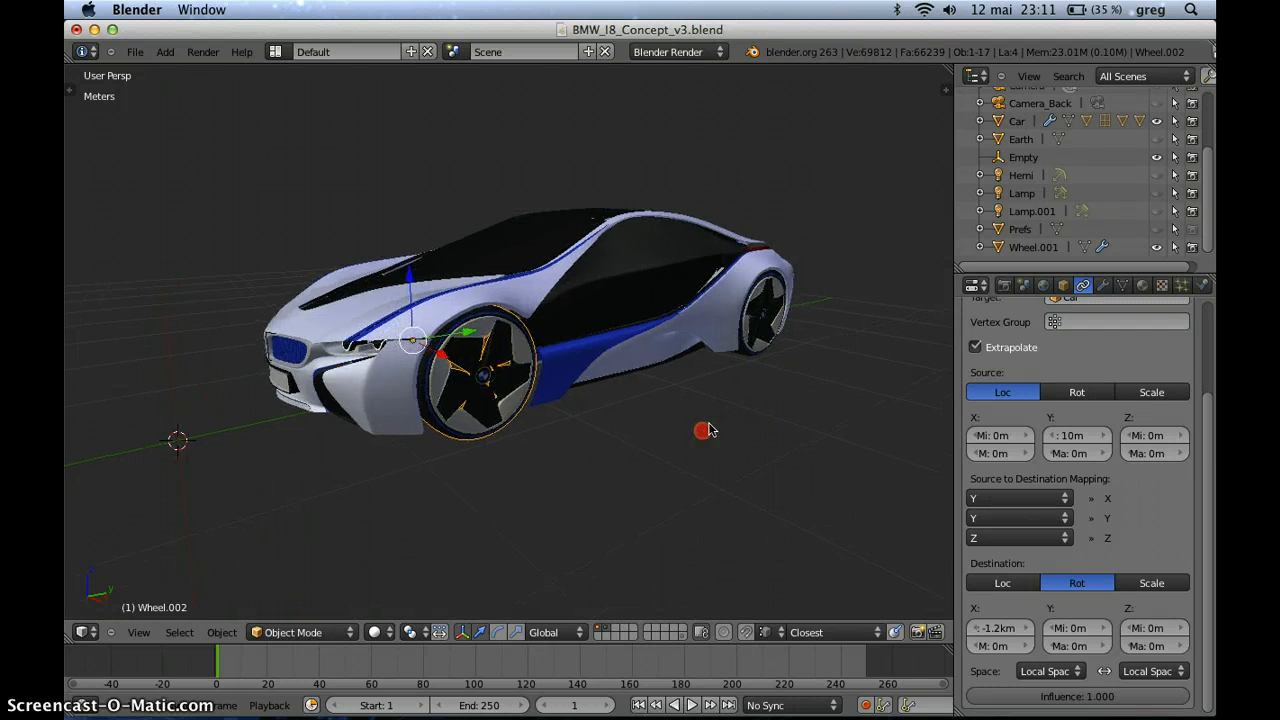
{"action": "right_click", "coordinate": [771, 349]}
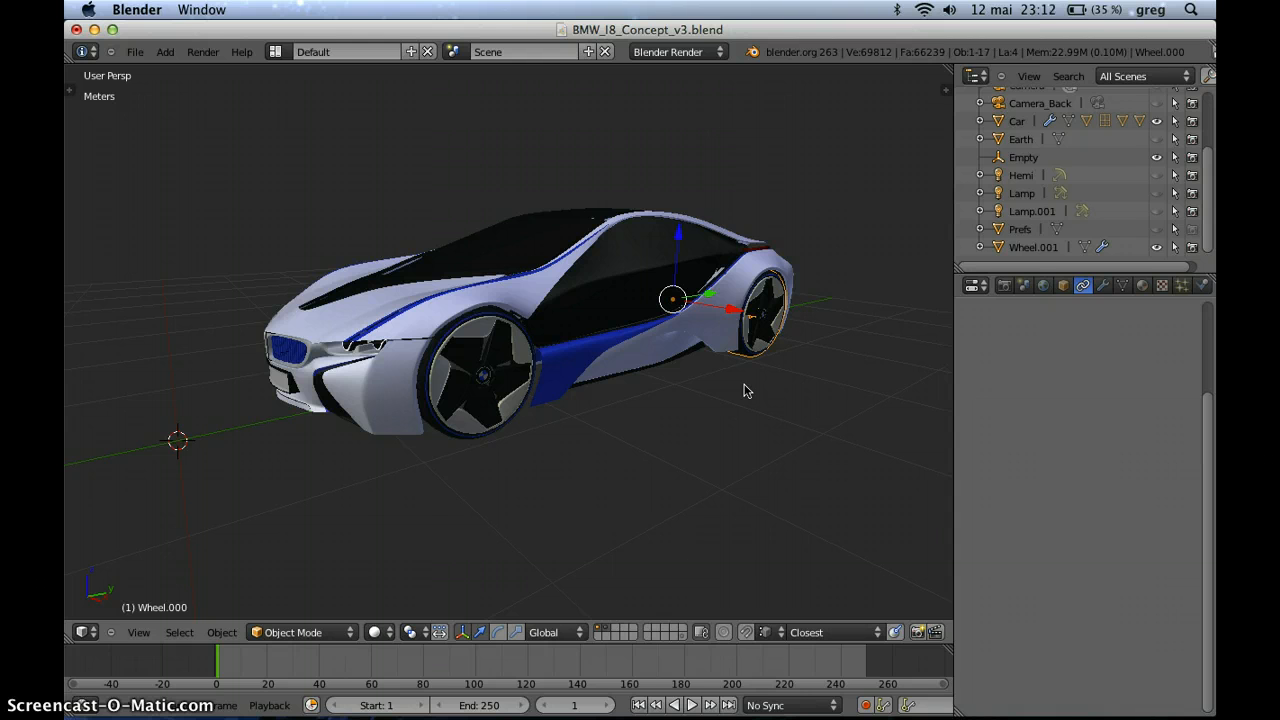
{"action": "middle_click_drag", "start_coordinate": [742, 406], "coordinate": [731, 418]}
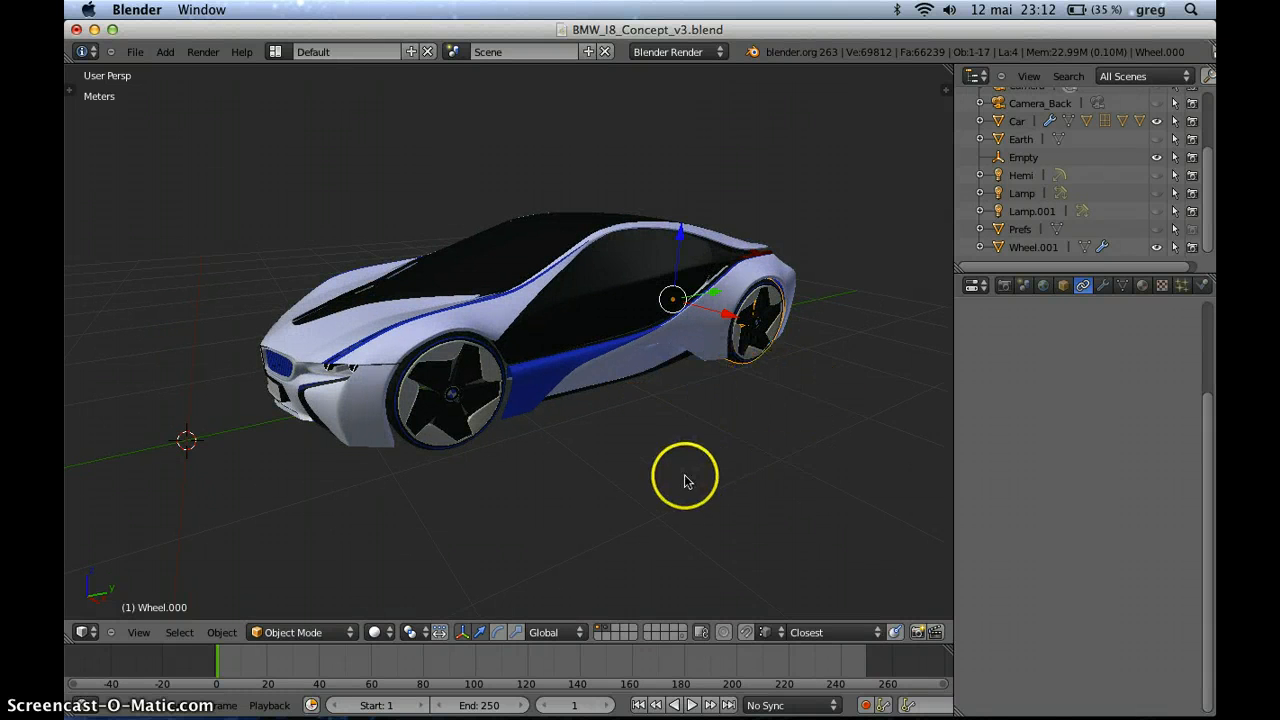
{"action": "right_click", "coordinate": [746, 349]}
{"action": "right_click", "coordinate": [752, 352]}
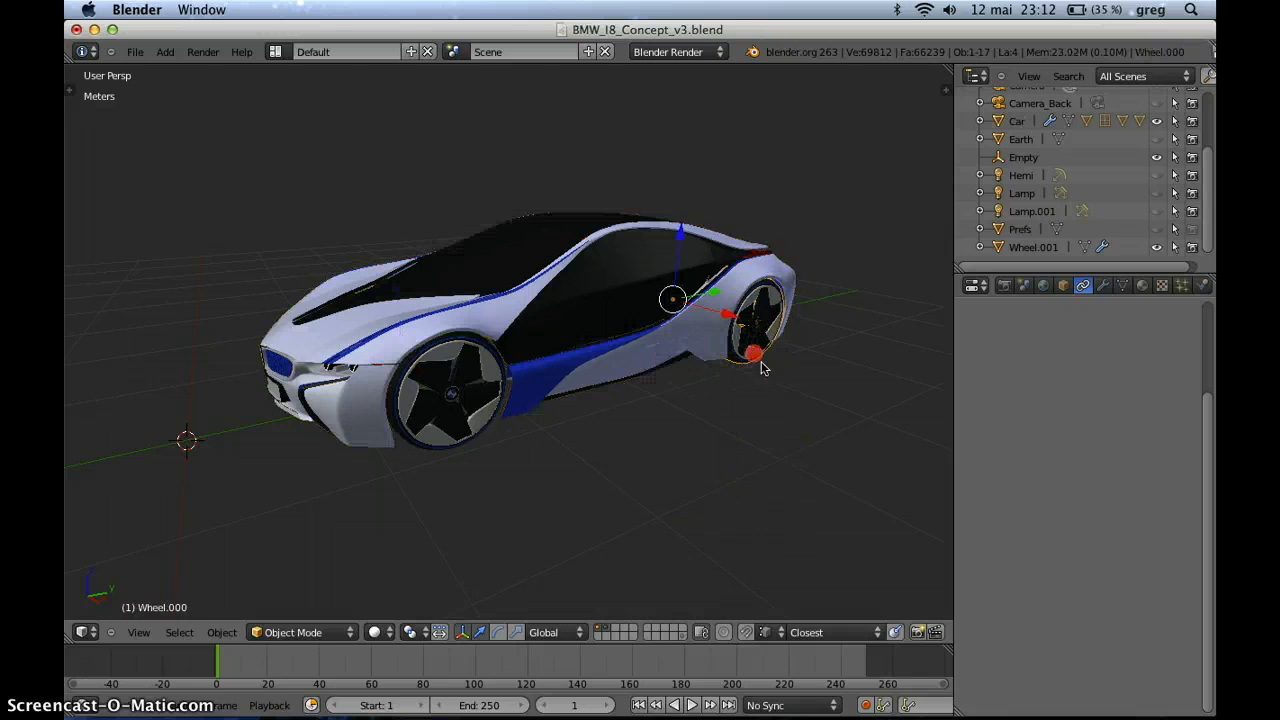
{"action": "right_click", "coordinate": [459, 443]}
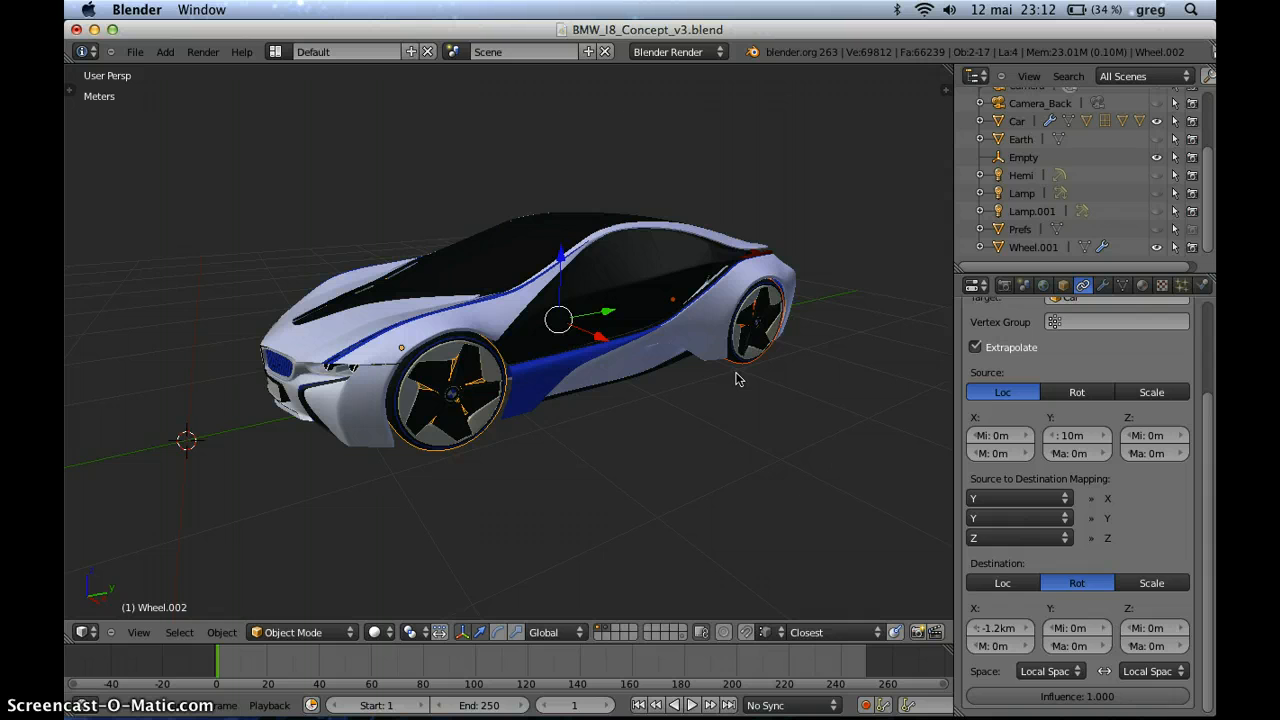
{"action": "right_click", "coordinate": [338, 330]}
{"action": "left_click_drag", "start_coordinate": [458, 348], "coordinate": [468, 331]}
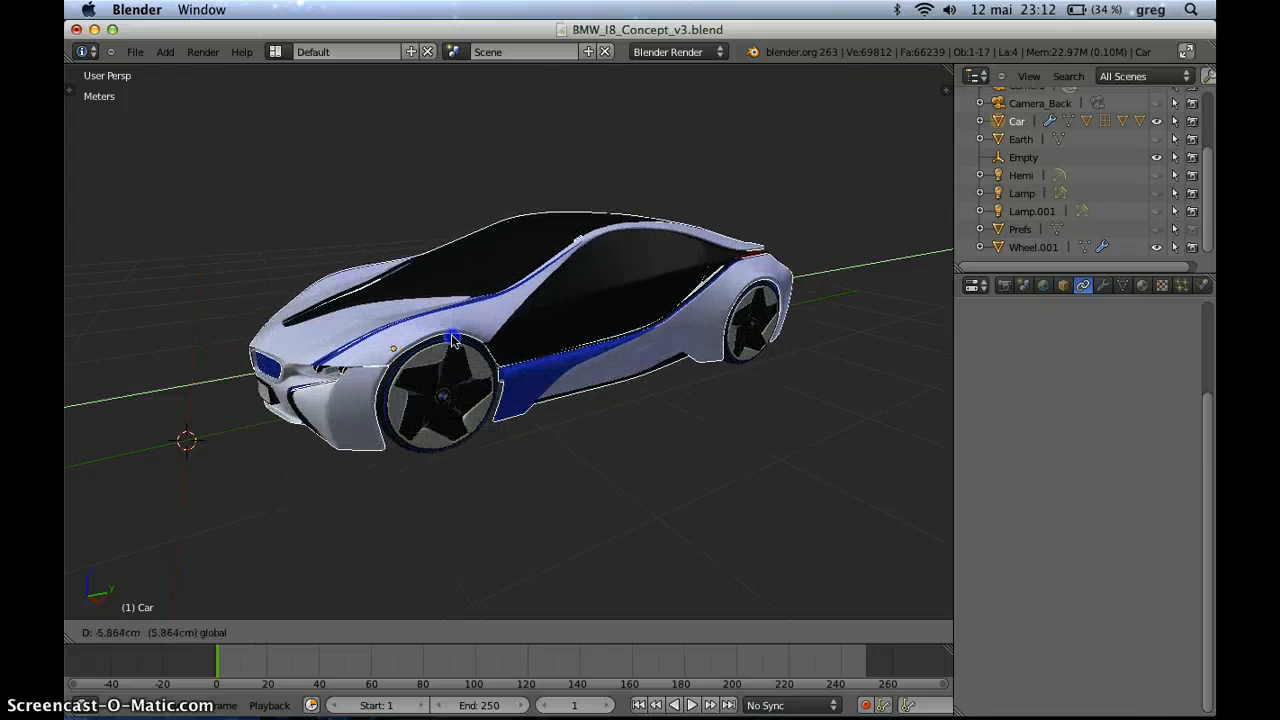
Copy the front wheel's object constraints to the rear wheel, with the front wheel as the active object.
{"action": "right_click", "coordinate": [757, 360]}
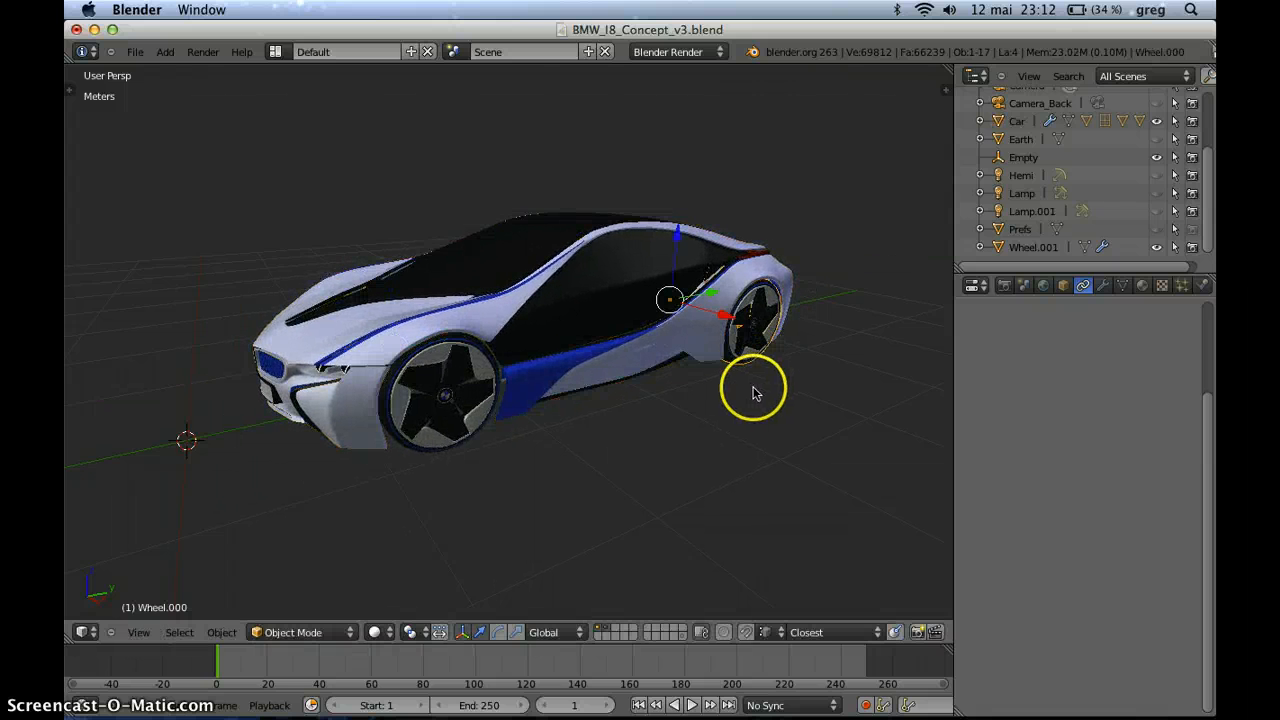
{"action": "right_click", "coordinate": [459, 437]}
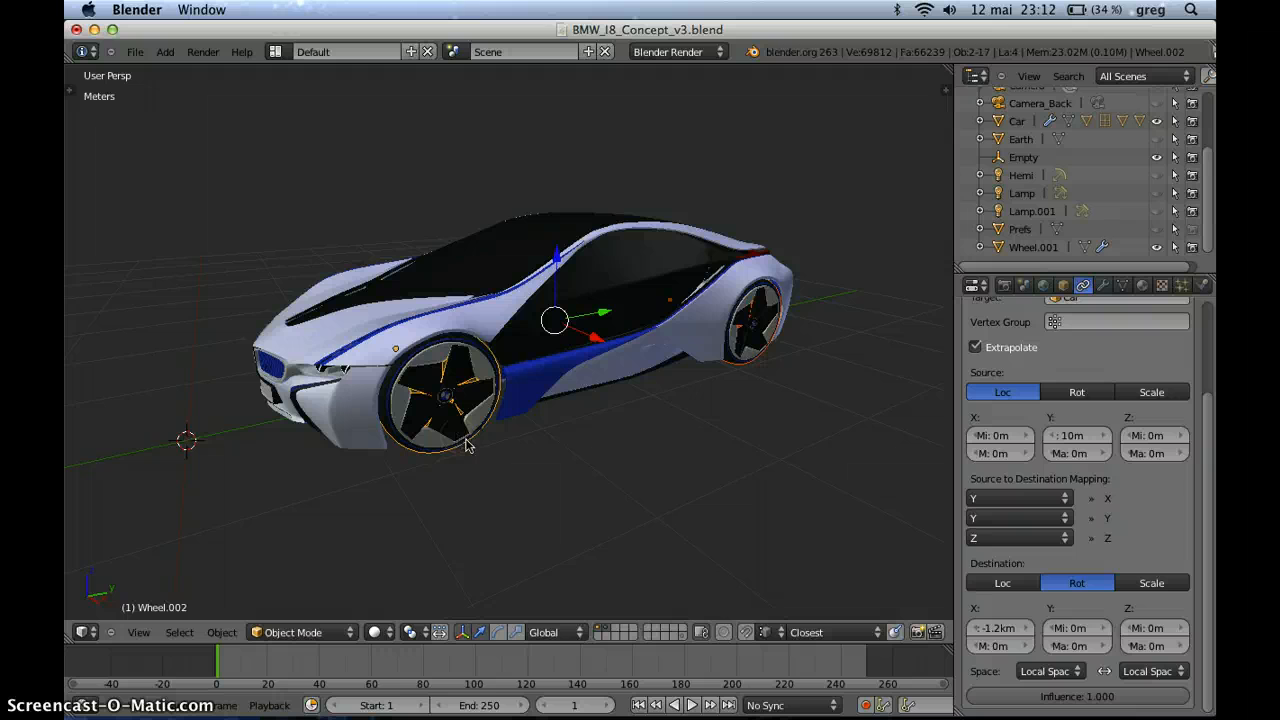
{"action": "key", "text": "ctrl+c"}
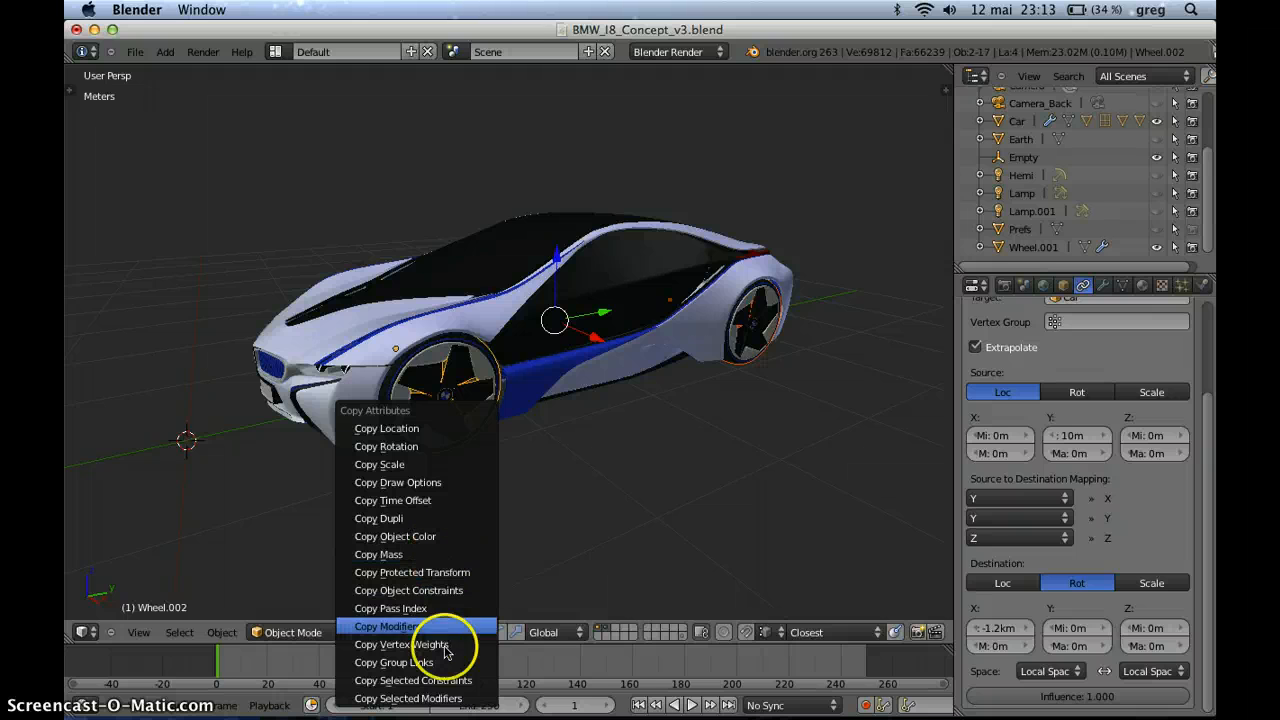
{"action": "left_click", "coordinate": [430, 592]}
Move the car along Y to test the wheel rotation, and review the rear wheel's Transformation constraint settings.
{"action": "right_click", "coordinate": [431, 326]}
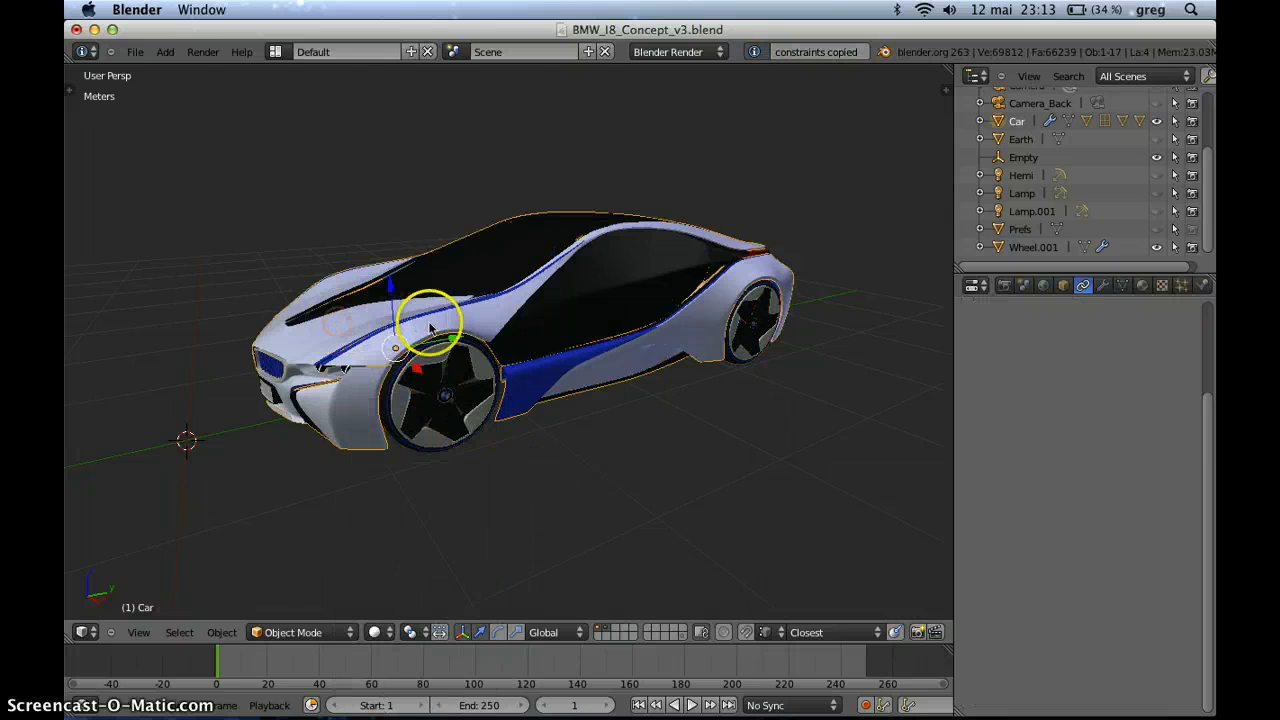
{"action": "key", "text": "g"}
{"action": "key", "text": "y"}
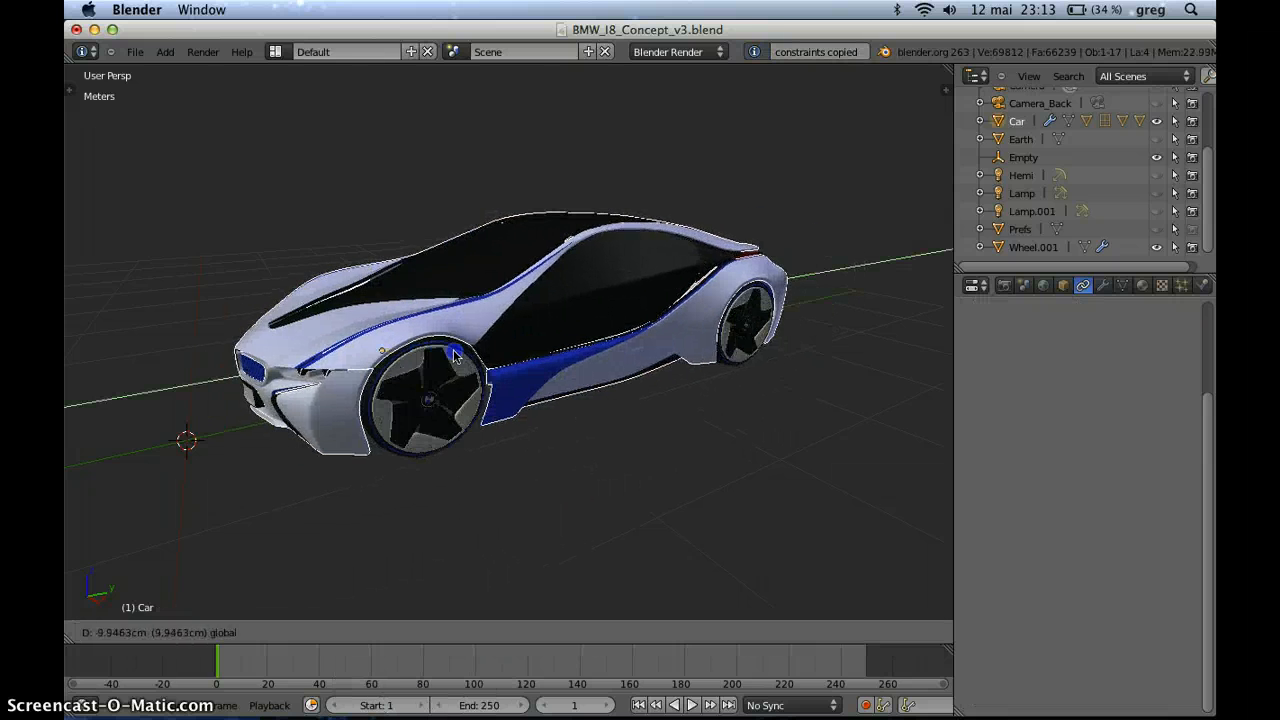
{"action": "key", "text": "Escape"}
{"action": "right_click", "coordinate": [737, 357]}
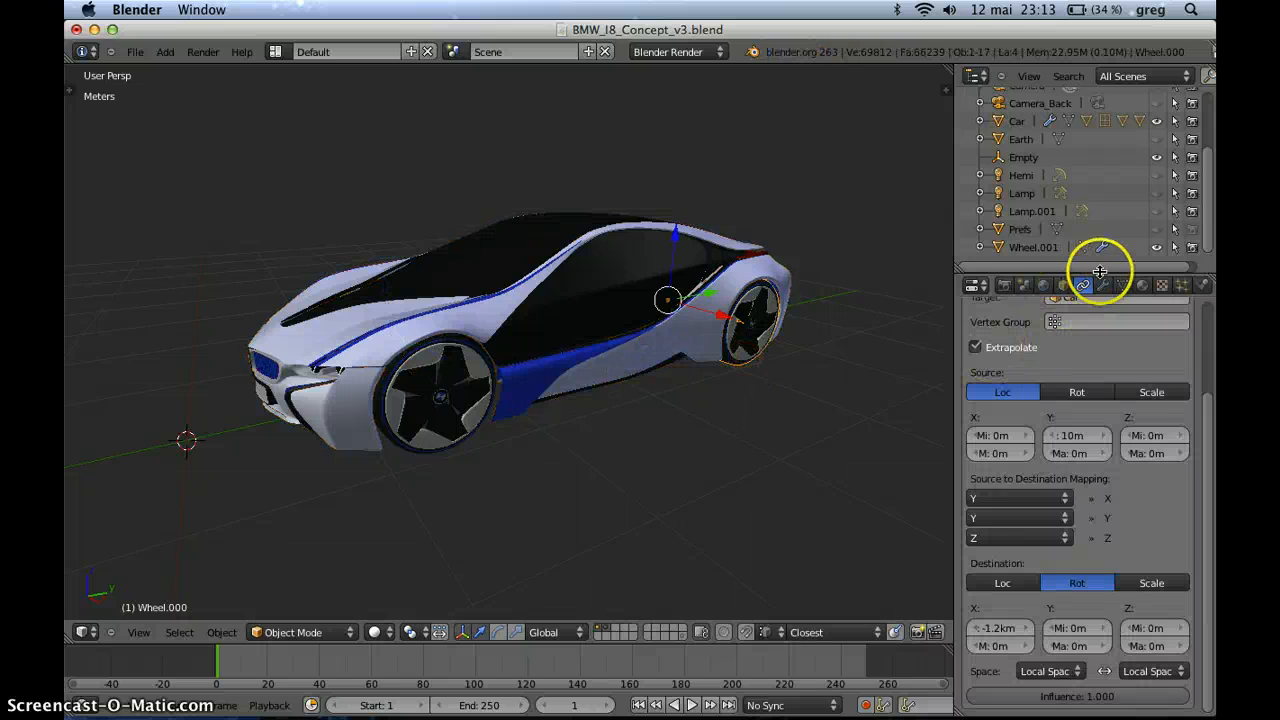
{"action": "scroll", "coordinate": [1080, 423], "scroll_direction": "up", "scroll_amount": 3}
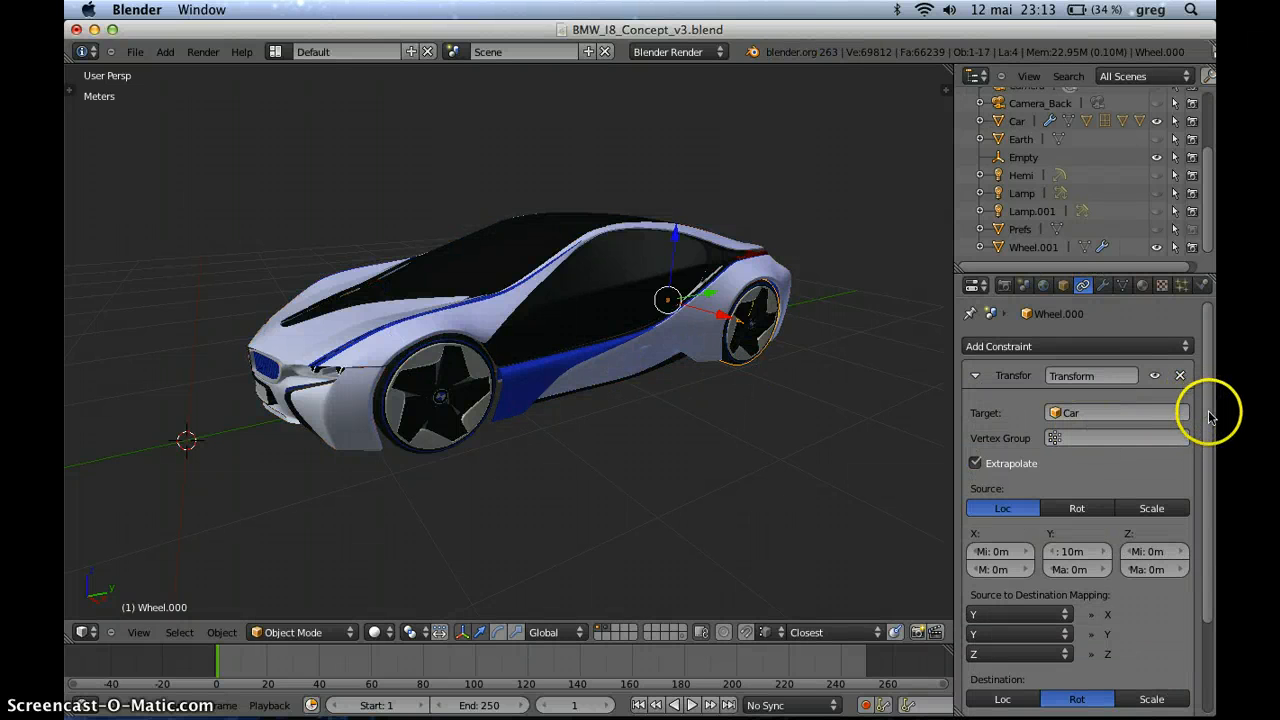
{"action": "left_click_drag", "start_coordinate": [1209, 417], "coordinate": [1214, 467]}
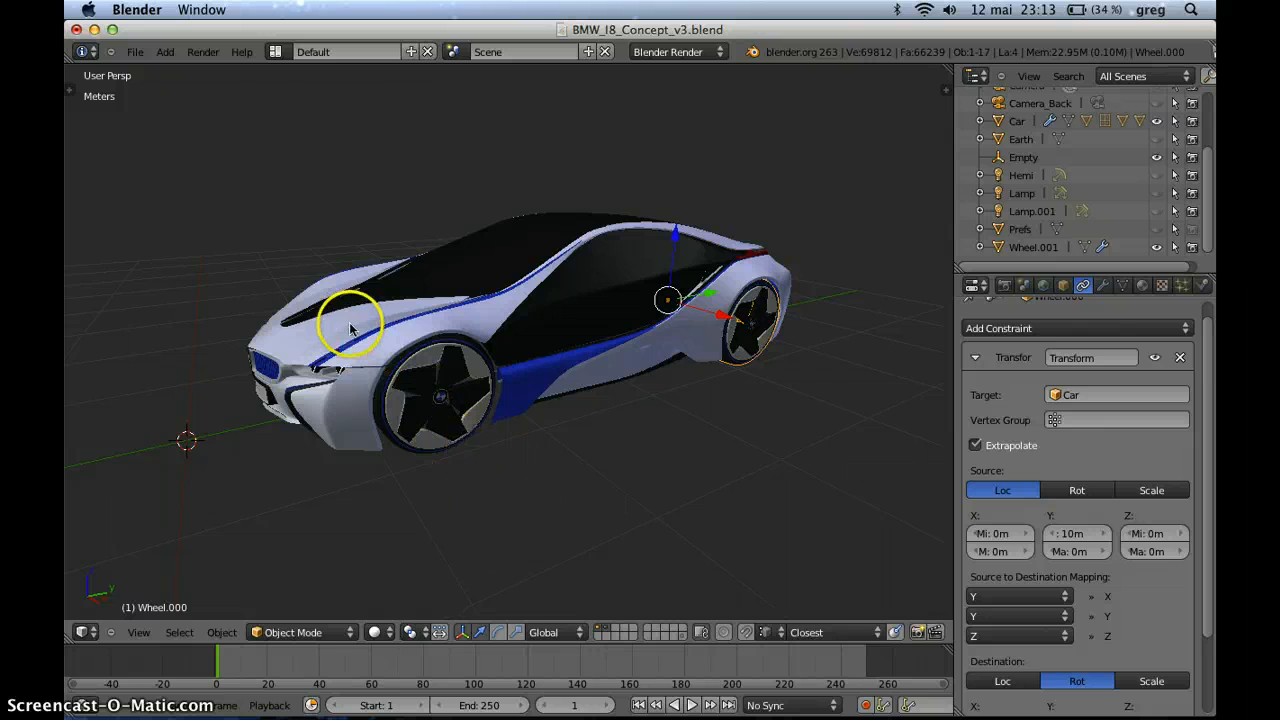
Switch to the top orthographic view of the car and add a Bezier curve at the 3D cursor.
{"action": "right_click", "coordinate": [384, 344]}
{"action": "mouse_move", "coordinate": [561, 418]}
{"action": "middle_mouse_down"}
{"action": "mouse_move", "coordinate": [543, 438]}
{"action": "mouse_move", "coordinate": [563, 445]}
{"action": "mouse_move", "coordinate": [600, 400]}
{"action": "mouse_move", "coordinate": [529, 420]}
{"action": "mouse_move", "coordinate": [474, 376]}
{"action": "mouse_move", "coordinate": [431, 449]}
{"action": "mouse_move", "coordinate": [640, 411]}
{"action": "mouse_move", "coordinate": [633, 392]}
{"action": "mouse_move", "coordinate": [563, 370]}
{"action": "mouse_move", "coordinate": [592, 408]}
{"action": "mouse_move", "coordinate": [702, 382]}
{"action": "mouse_move", "coordinate": [569, 400]}
{"action": "middle_mouse_up"}
{"action": "scroll", "coordinate": [575, 438], "scroll_direction": "down", "scroll_amount": 3}
{"action": "scroll", "coordinate": [600, 400], "scroll_direction": "down", "scroll_amount": 2}
{"action": "scroll", "coordinate": [569, 400], "scroll_direction": "down", "scroll_amount": 2}
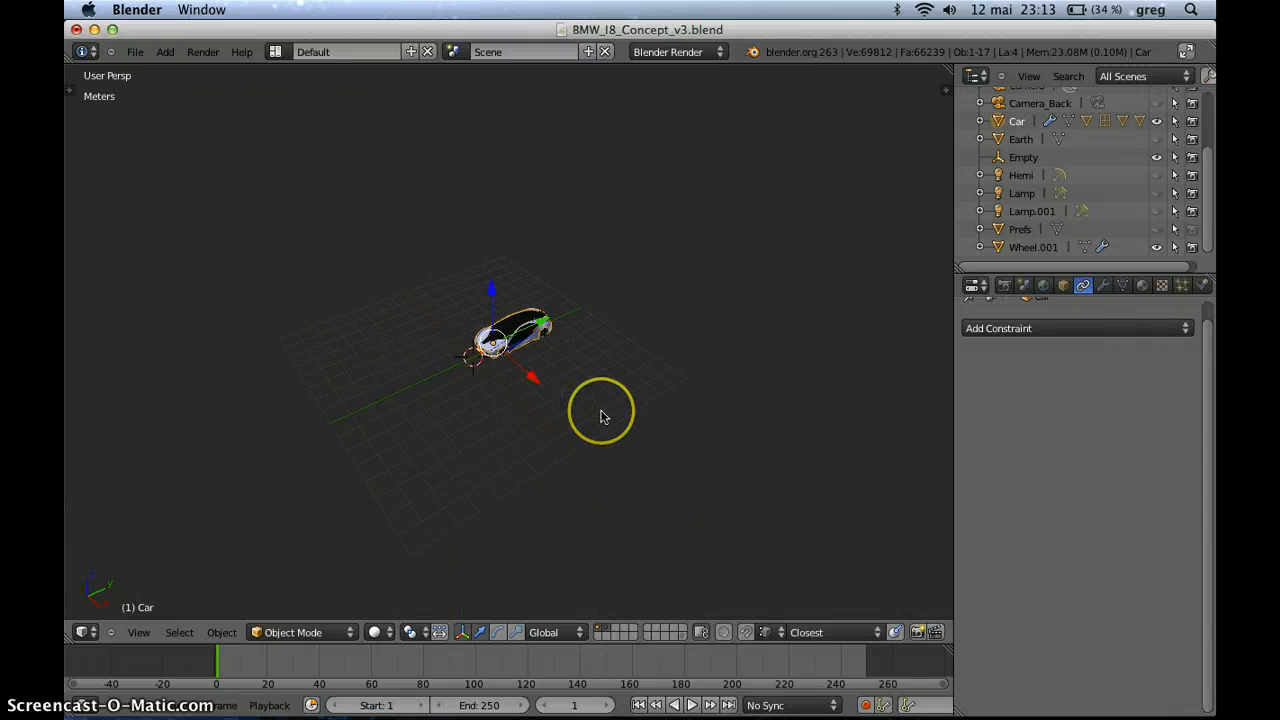
{"action": "key", "text": "KP_7"}
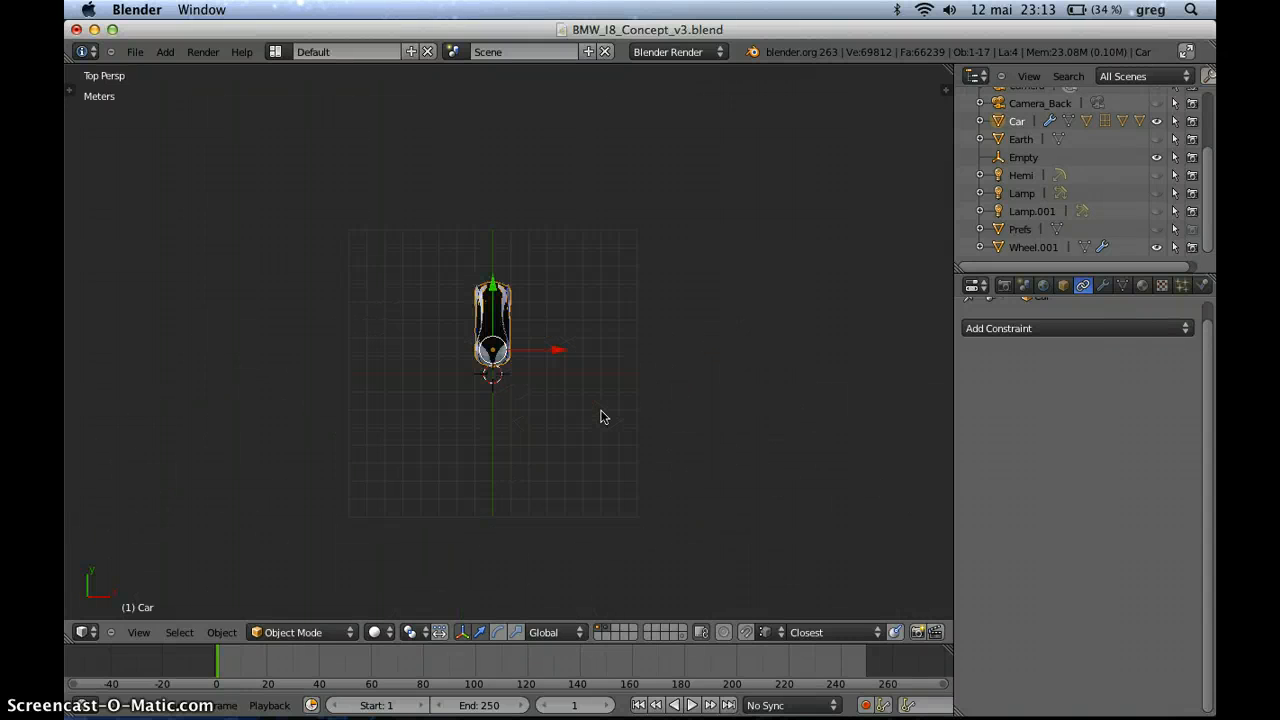
{"action": "key", "text": "KP_5"}
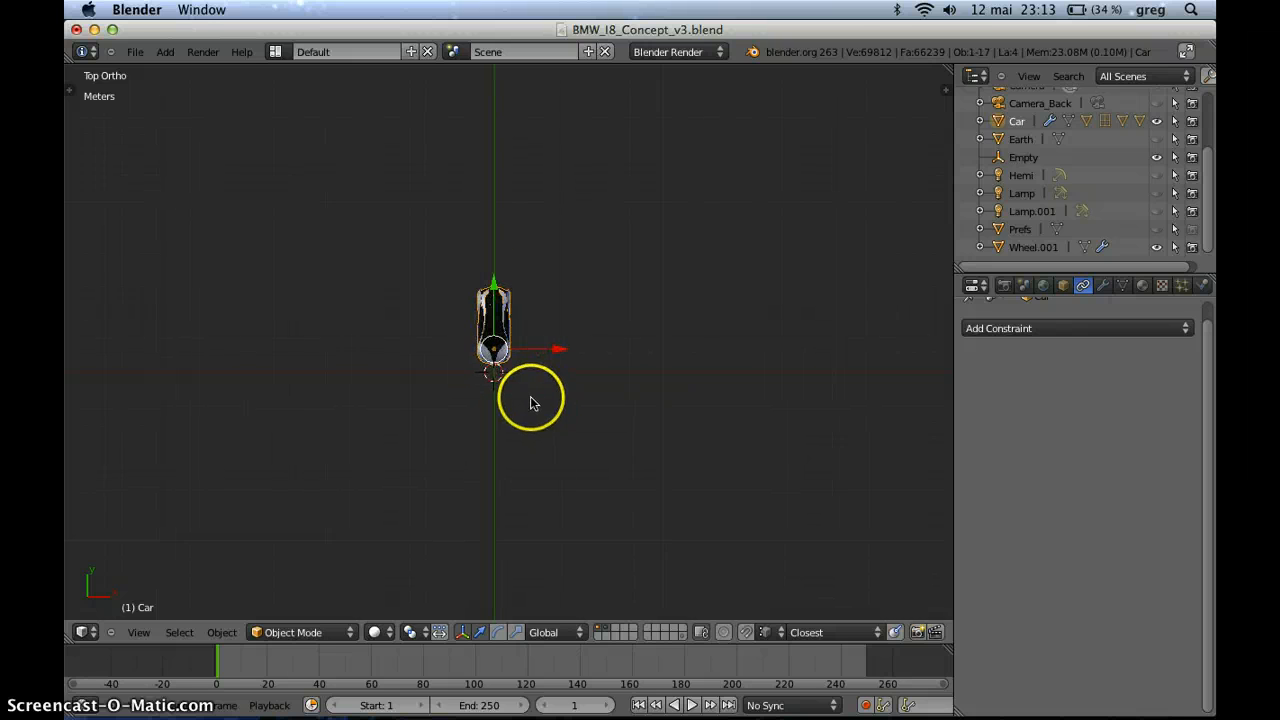
{"action": "middle_click_drag", "start_coordinate": [566, 408], "coordinate": [495, 413], "text": "shift"}
{"action": "scroll", "coordinate": [496, 412], "scroll_direction": "up", "scroll_amount": 3}
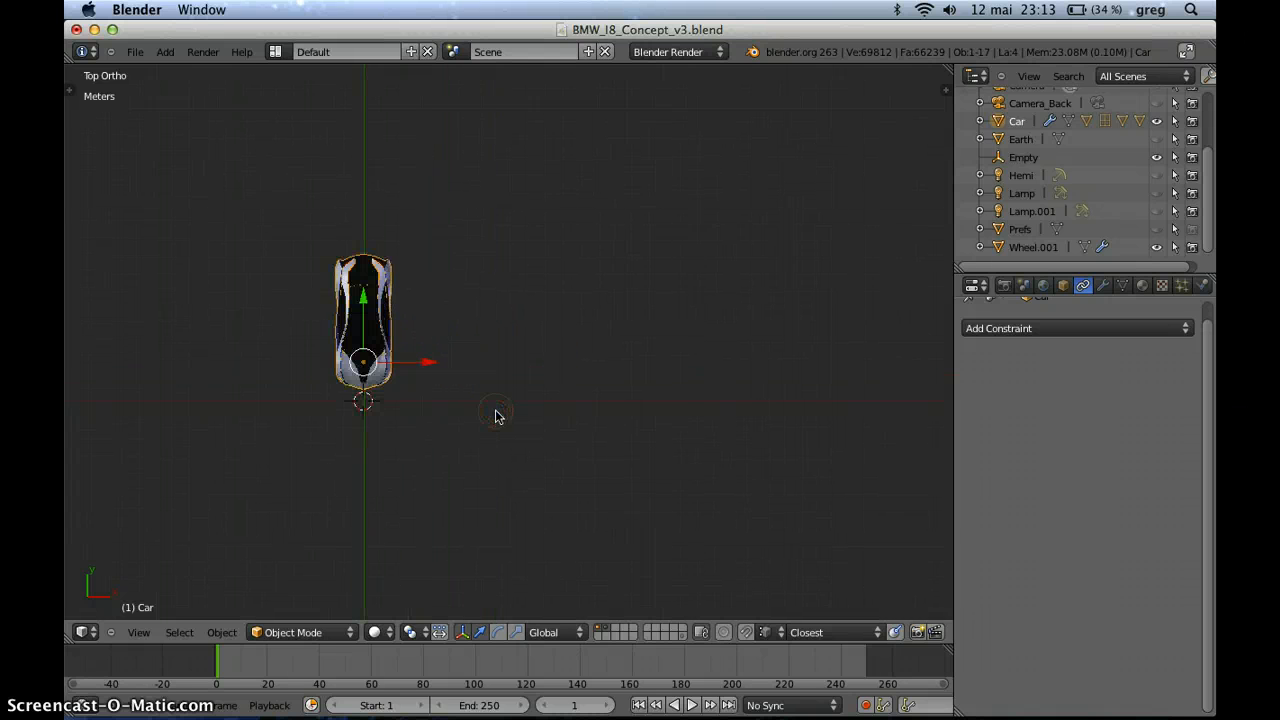
{"action": "key", "text": "shift+a"}
{"action": "mouse_move", "coordinate": [492, 430]}
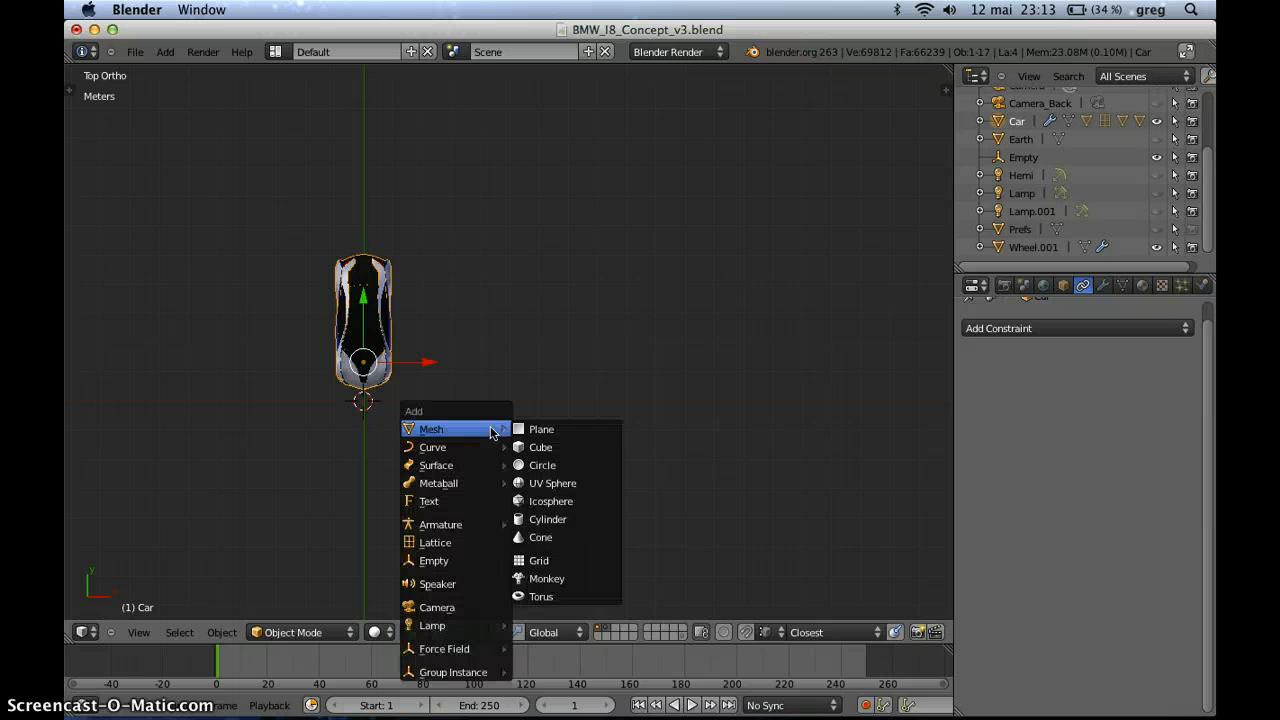
{"action": "left_click", "coordinate": [558, 446]}
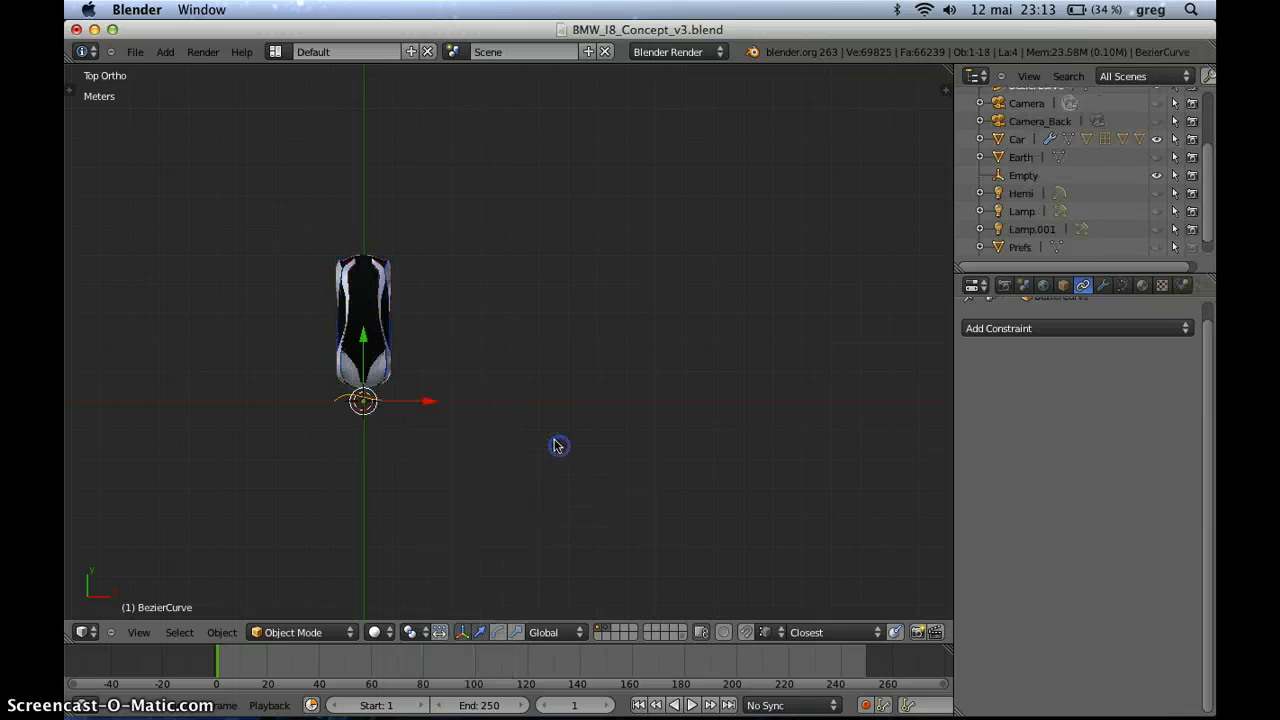
Move the Bezier curve along +X to beside the car and rotate it about -97° to run along the Y axis.
{"action": "key", "text": "g"}
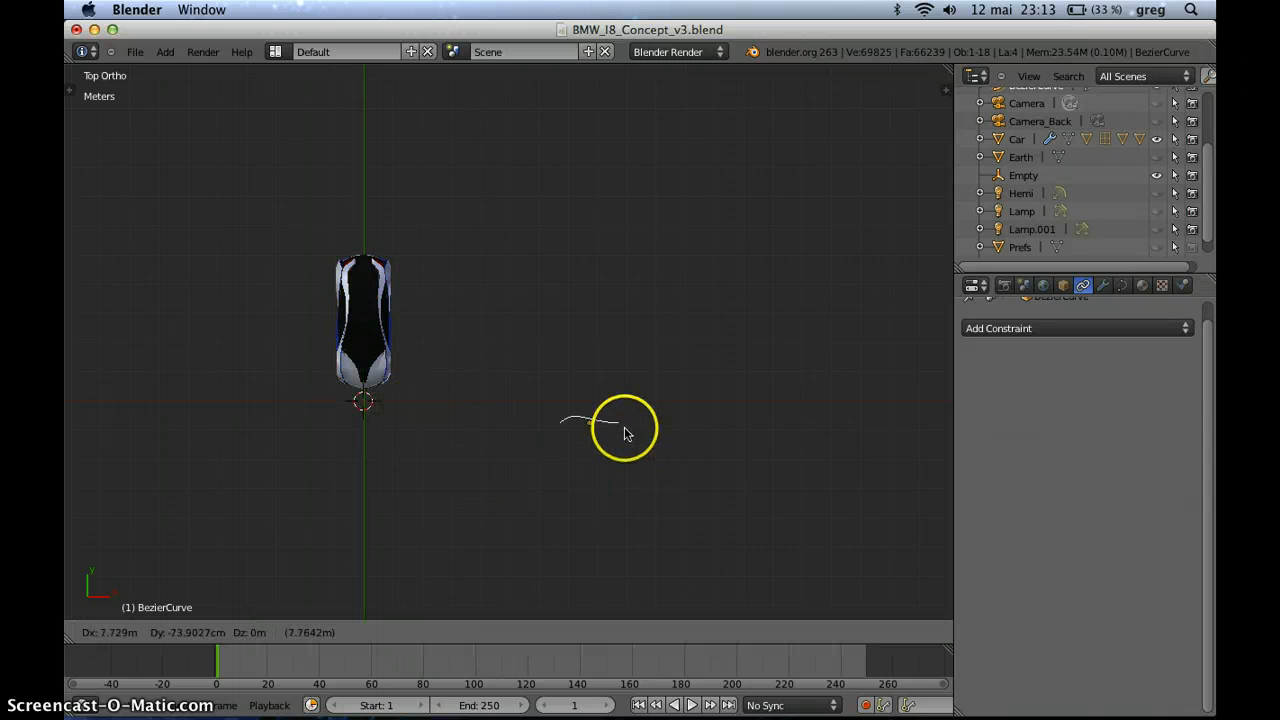
{"action": "left_click", "coordinate": [698, 462]}
{"action": "key", "text": "r"}
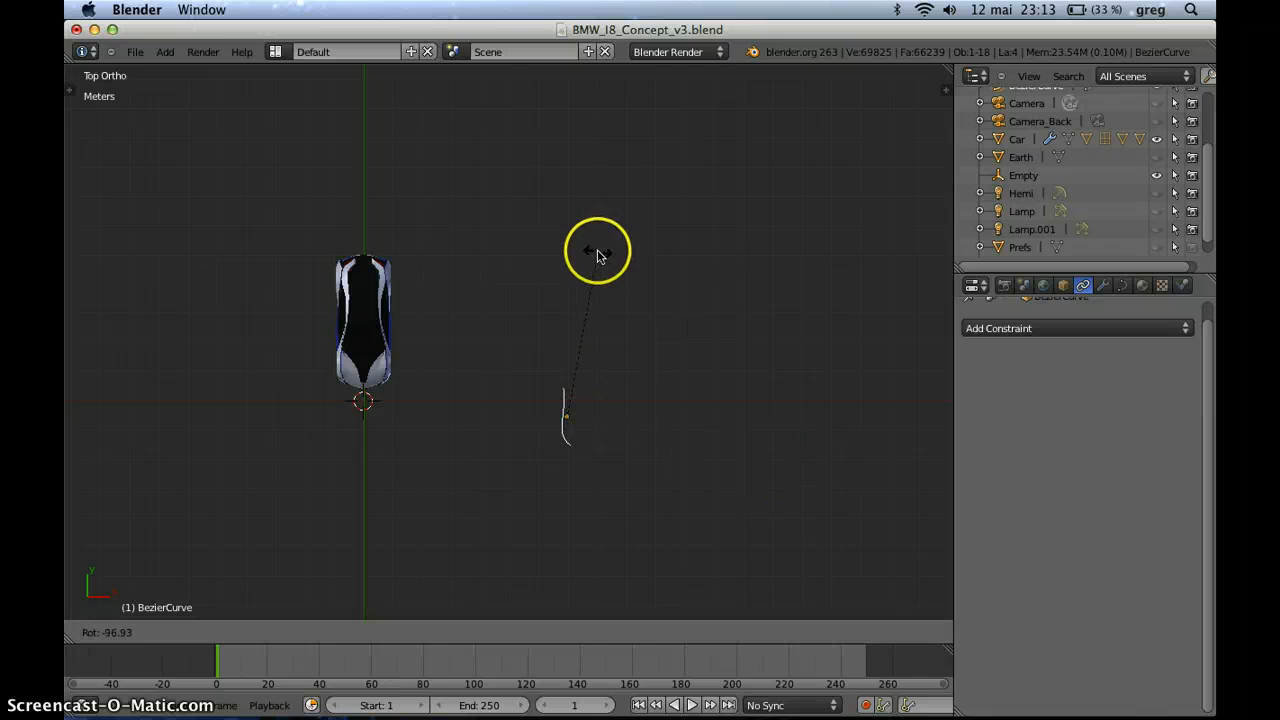
{"action": "left_click", "coordinate": [600, 253]}
In Edit Mode, move the Bezier curve's +Y end point farther along Y, slightly past the back of the car.
{"action": "key", "text": "Tab"}
{"action": "right_click", "coordinate": [575, 390]}
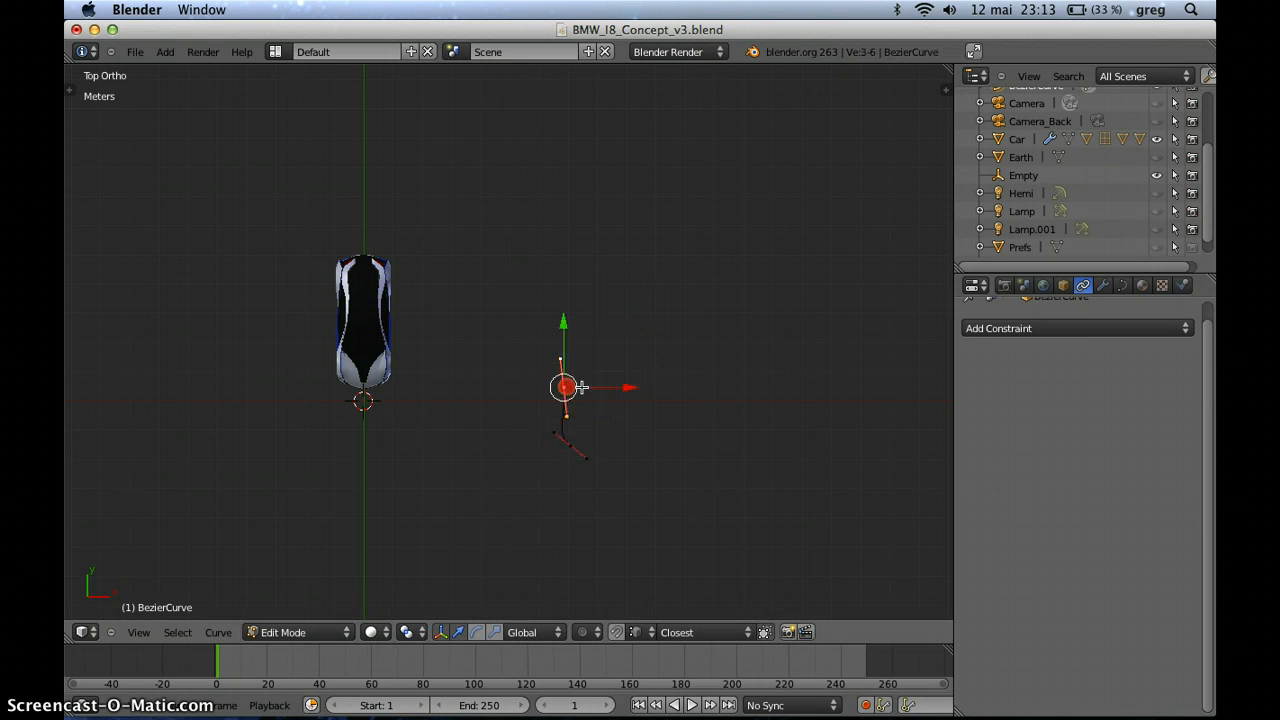
{"action": "key", "text": "g"}
{"action": "left_click", "coordinate": [616, 230]}
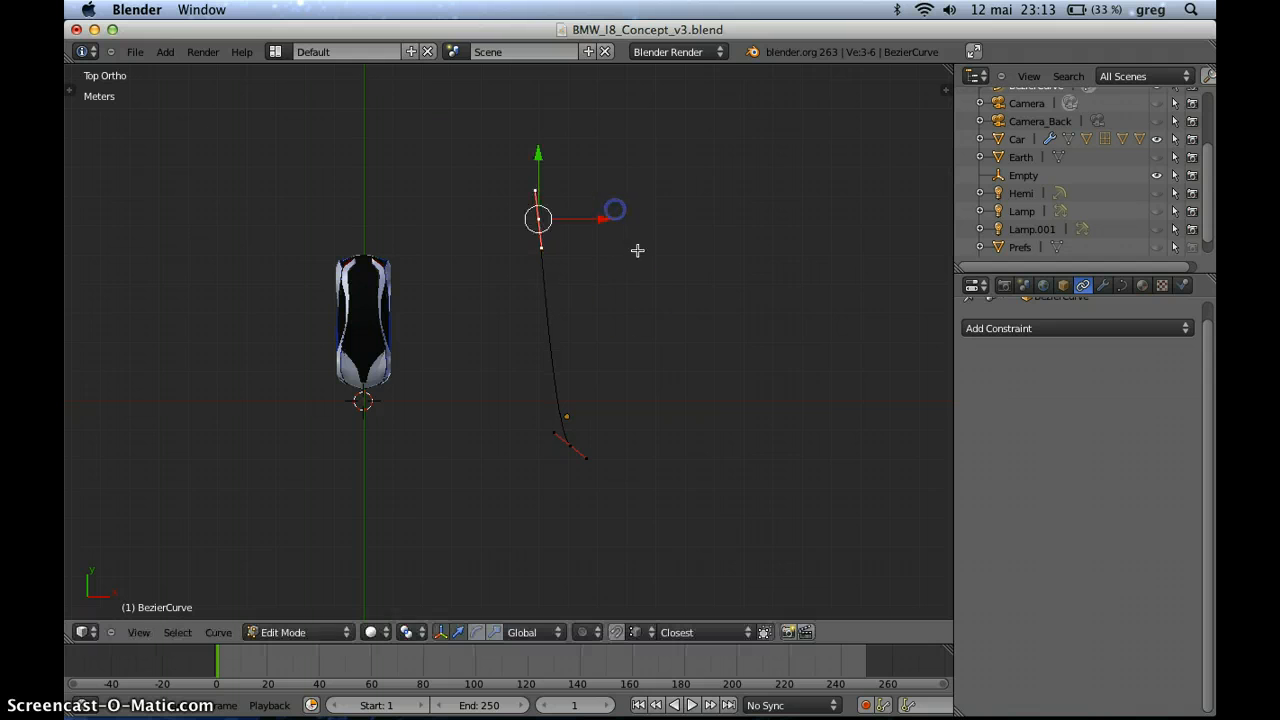
Extend the Bezier curve along +Y with three more control points that form a long winding path.
{"action": "middle_click_drag", "start_coordinate": [626, 309], "coordinate": [614, 491], "text": "shift"}
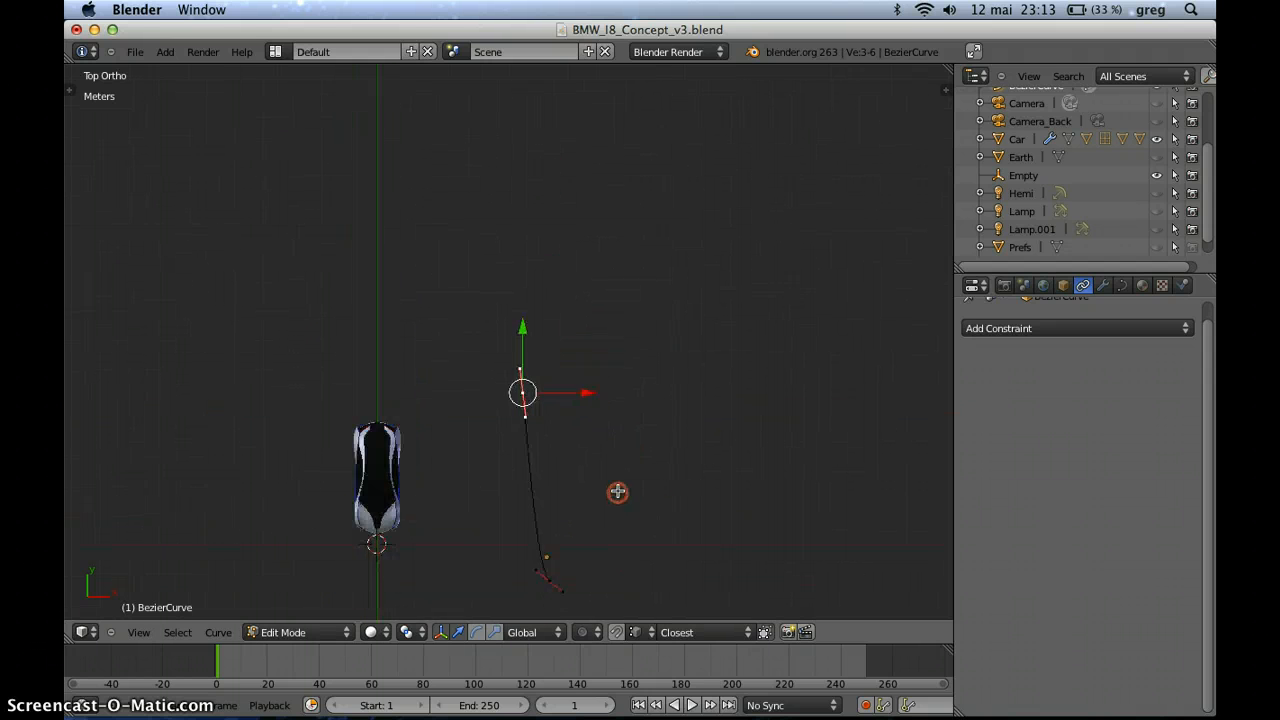
{"action": "scroll", "coordinate": [618, 483], "scroll_direction": "down", "scroll_amount": 3}
{"action": "middle_click_drag", "start_coordinate": [598, 434], "coordinate": [603, 512], "text": "shift"}
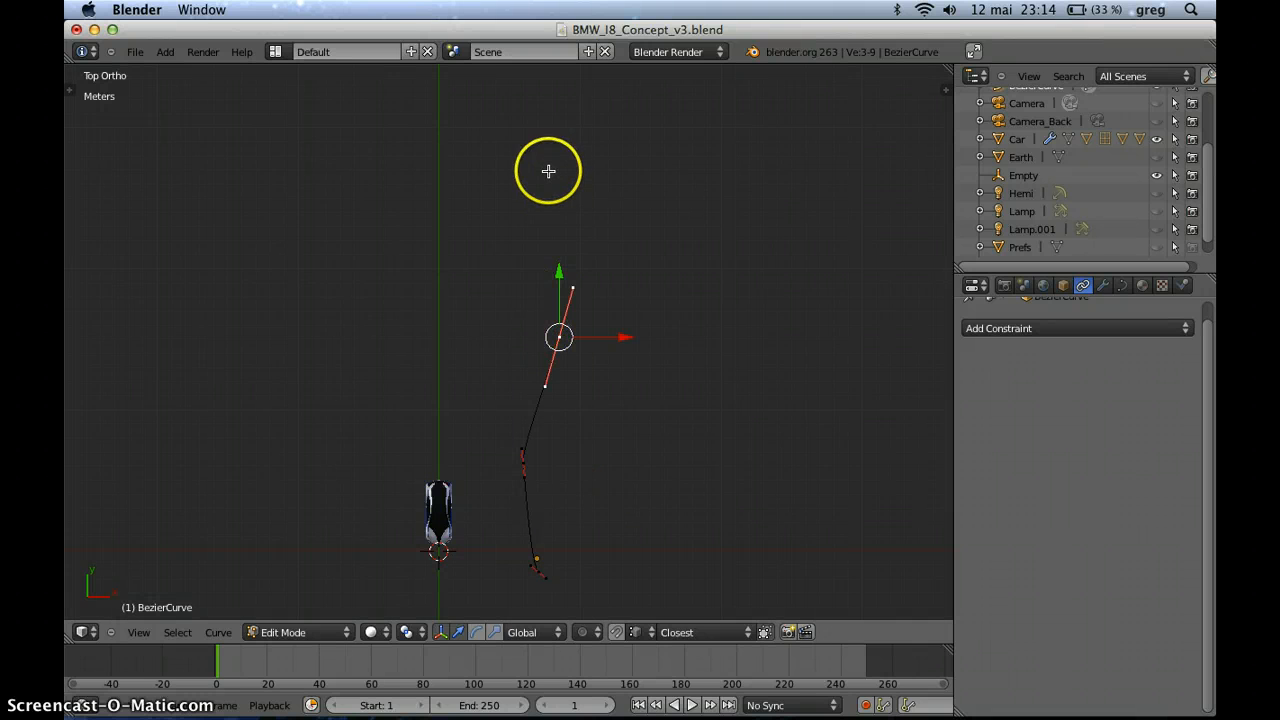
{"action": "left_click", "coordinate": [548, 171], "text": "ctrl"}
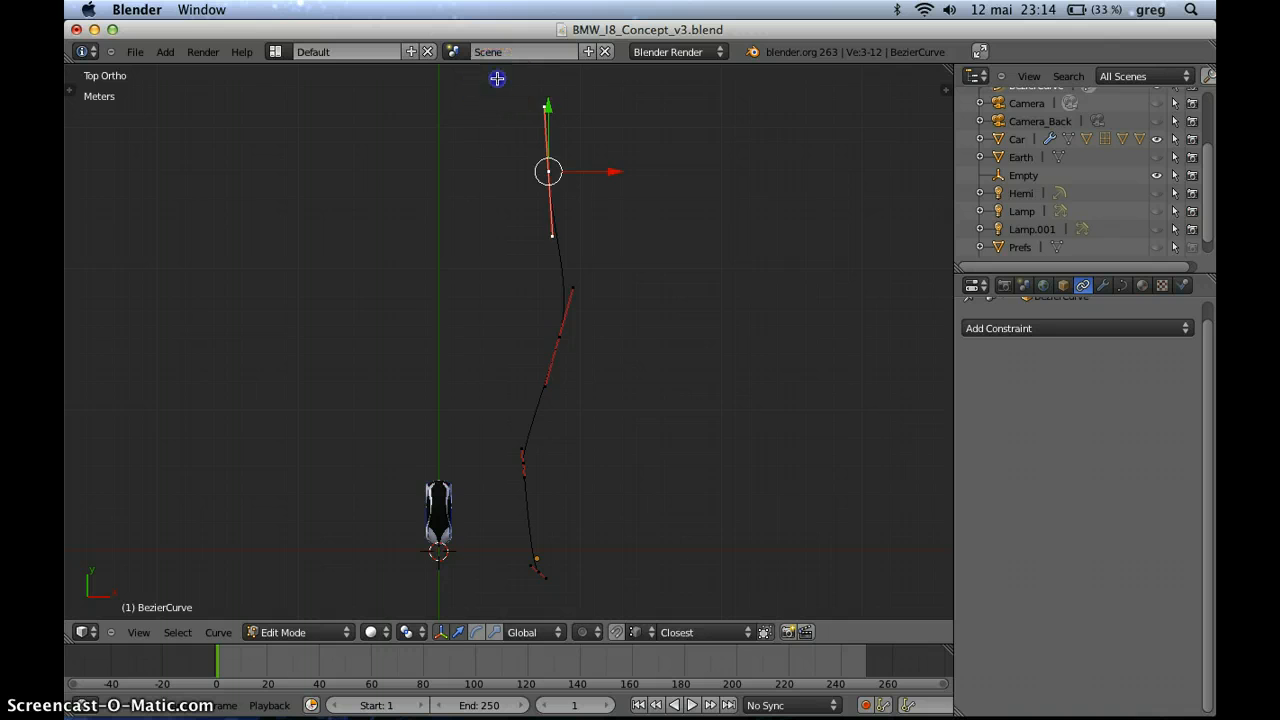
Set the handle type of all the curve's control points to Automatic and return to Object Mode.
{"action": "key", "text": "a"}
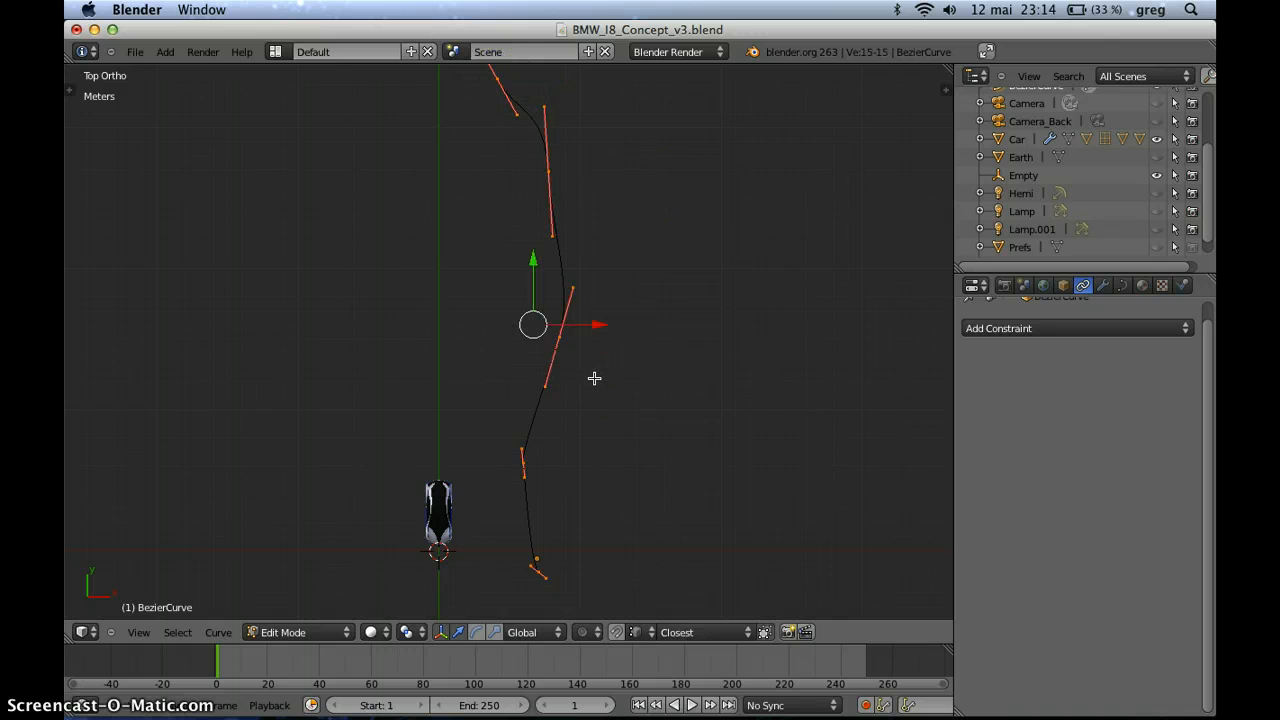
{"action": "key", "text": "v"}
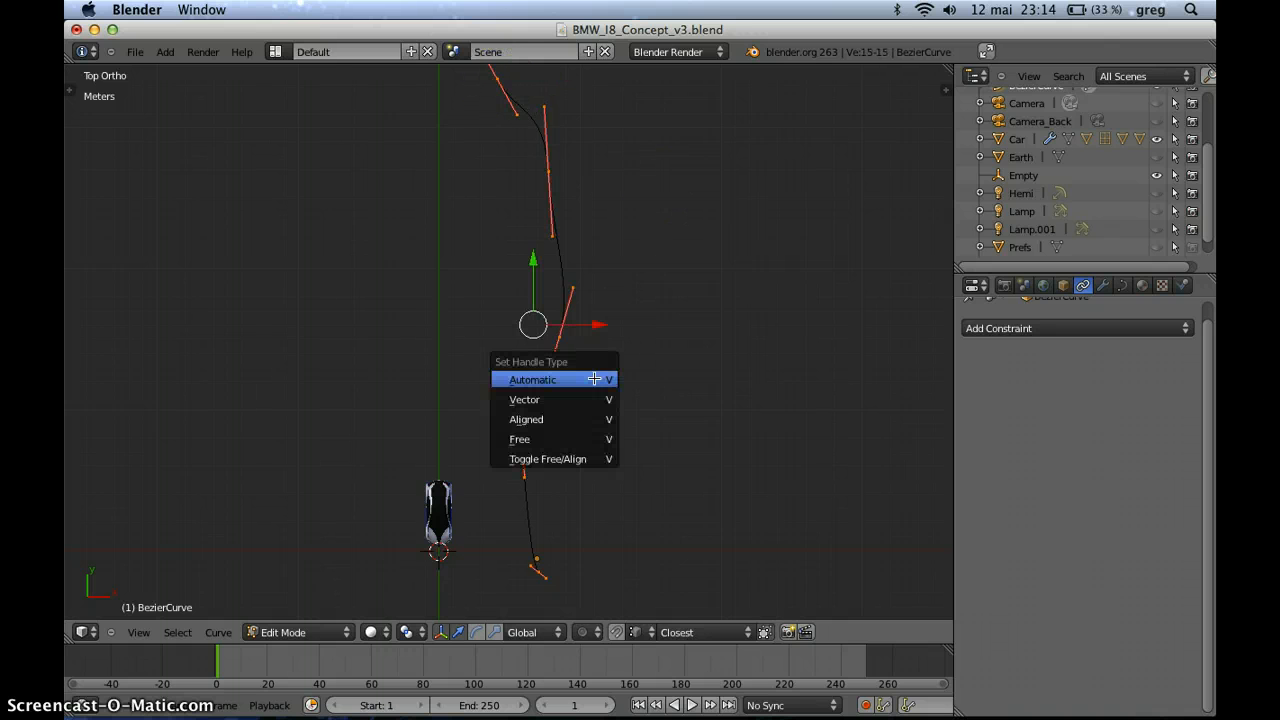
{"action": "left_click", "coordinate": [544, 380]}
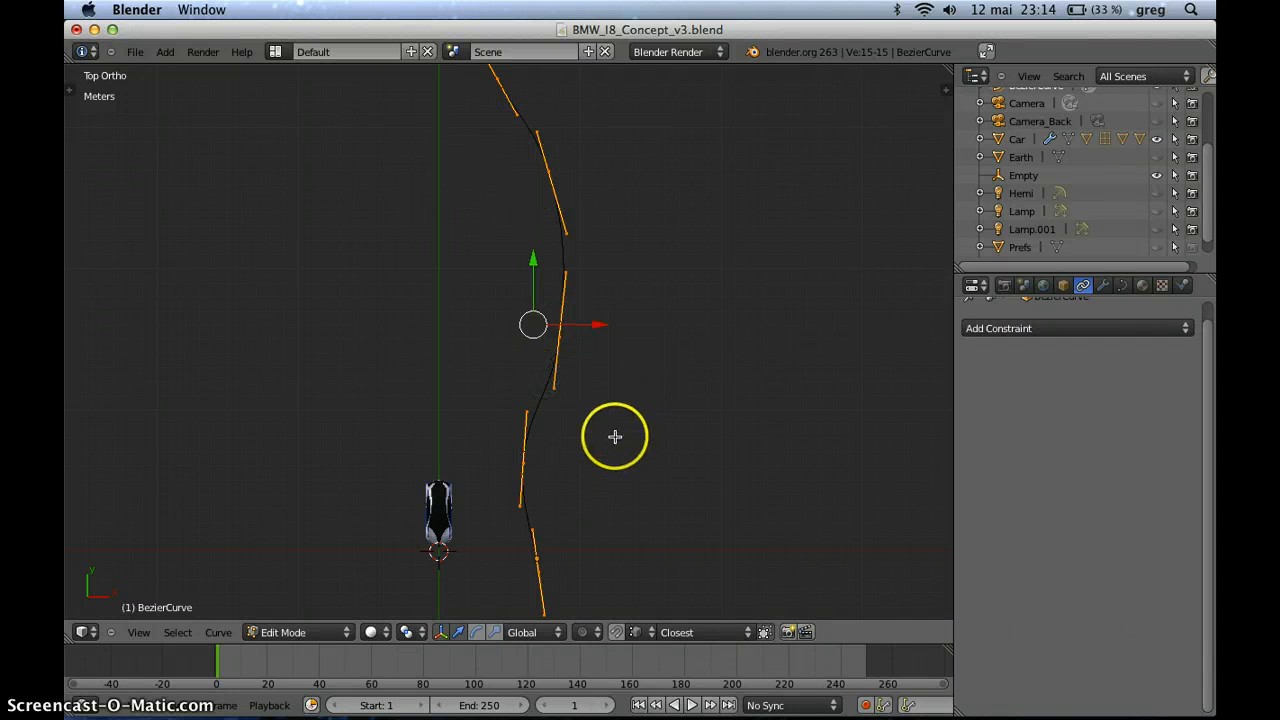
{"action": "key", "text": "Tab"}
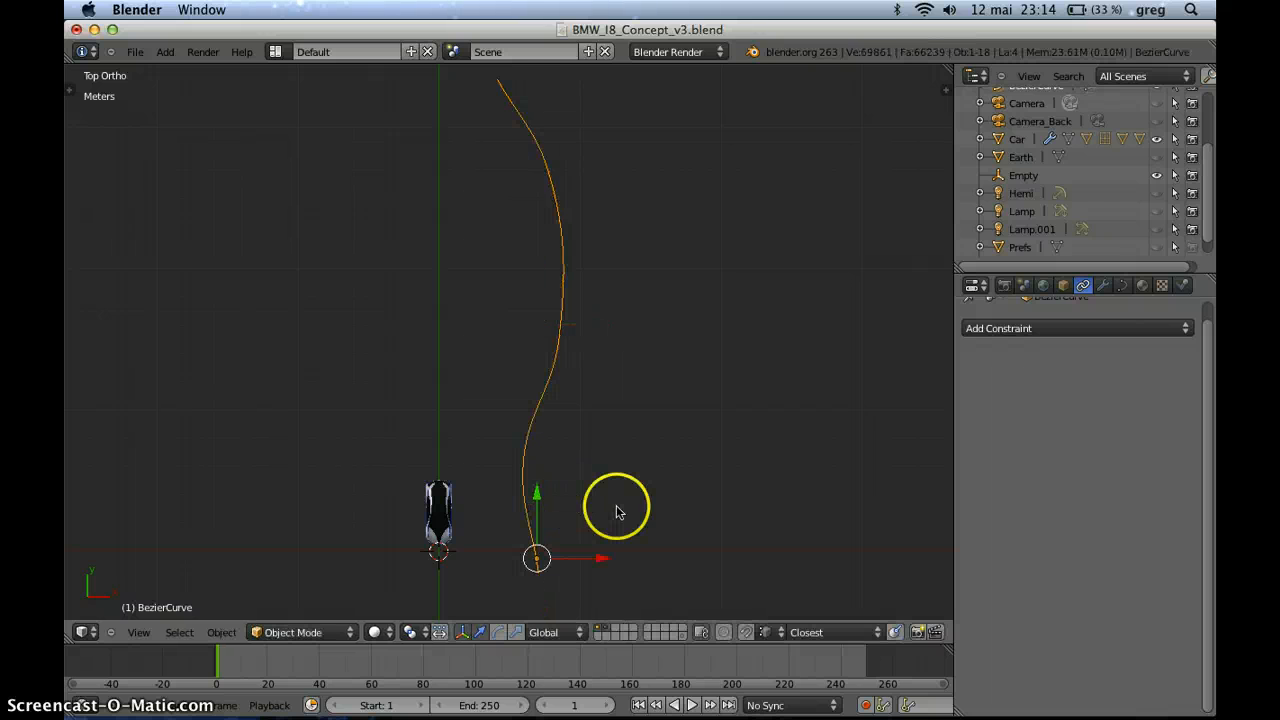
In Edit Mode, shift the curve's second control point slightly along +X to straighten the path near the car.
{"action": "key", "text": "Tab"}
{"action": "right_click", "coordinate": [530, 455]}
{"action": "key", "text": "g"}
{"action": "key", "text": "x"}
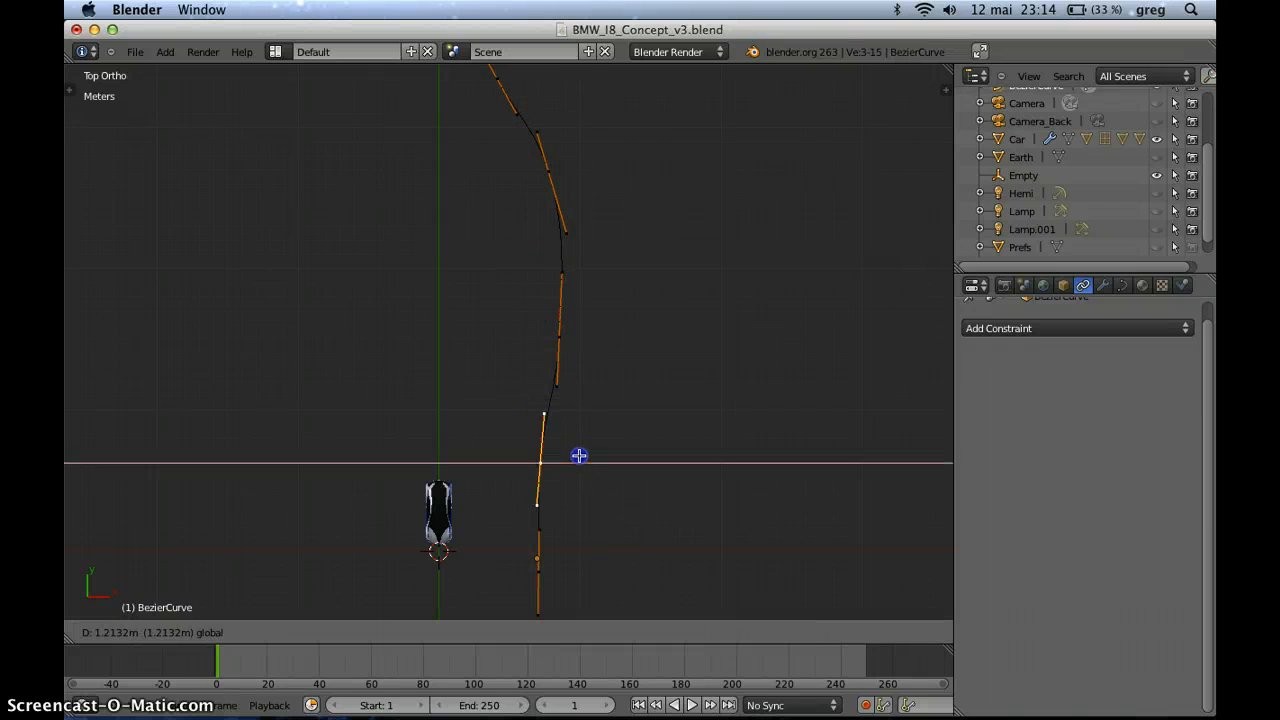
{"action": "left_click", "coordinate": [574, 449]}
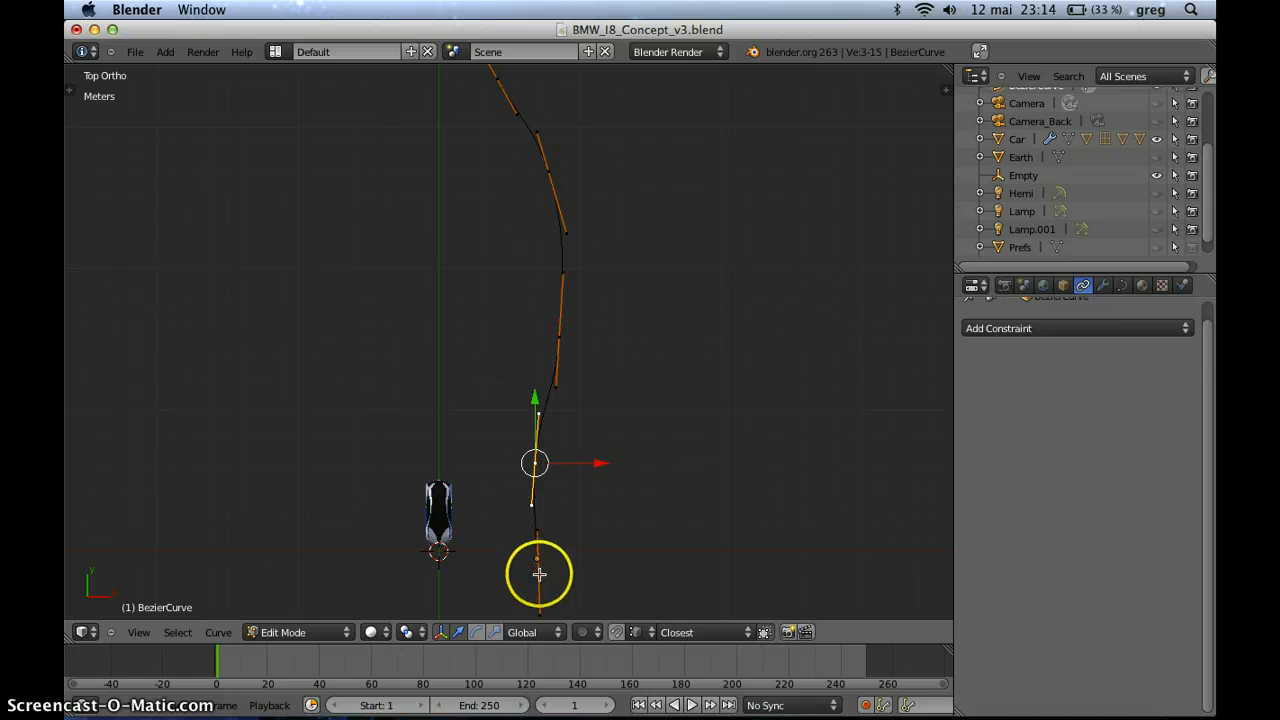
Move the curve's end point nearest the car farther along -Y and slightly outward to lengthen the path.
{"action": "right_click", "coordinate": [534, 571]}
{"action": "left_click_drag", "start_coordinate": [581, 572], "coordinate": [589, 571]}
{"action": "scroll", "coordinate": [593, 544], "scroll_direction": "down", "scroll_amount": 3}
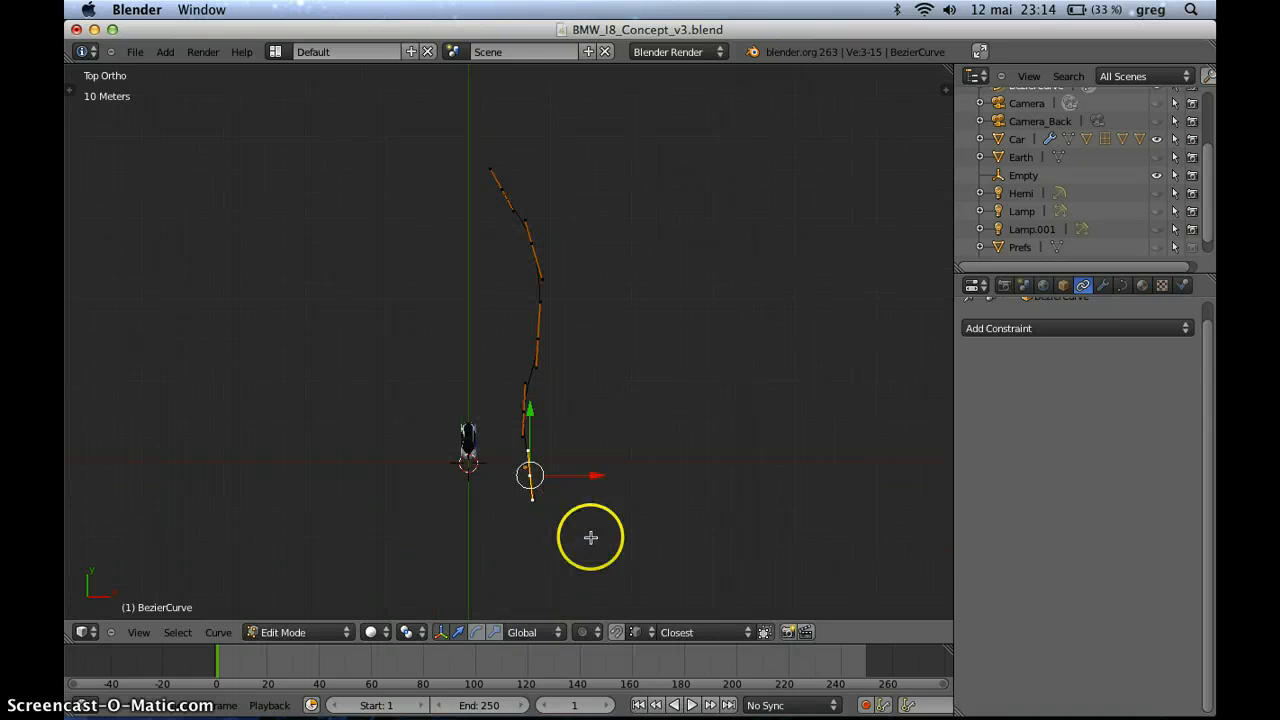
{"action": "key", "text": "e"}
{"action": "left_click", "coordinate": [598, 567]}
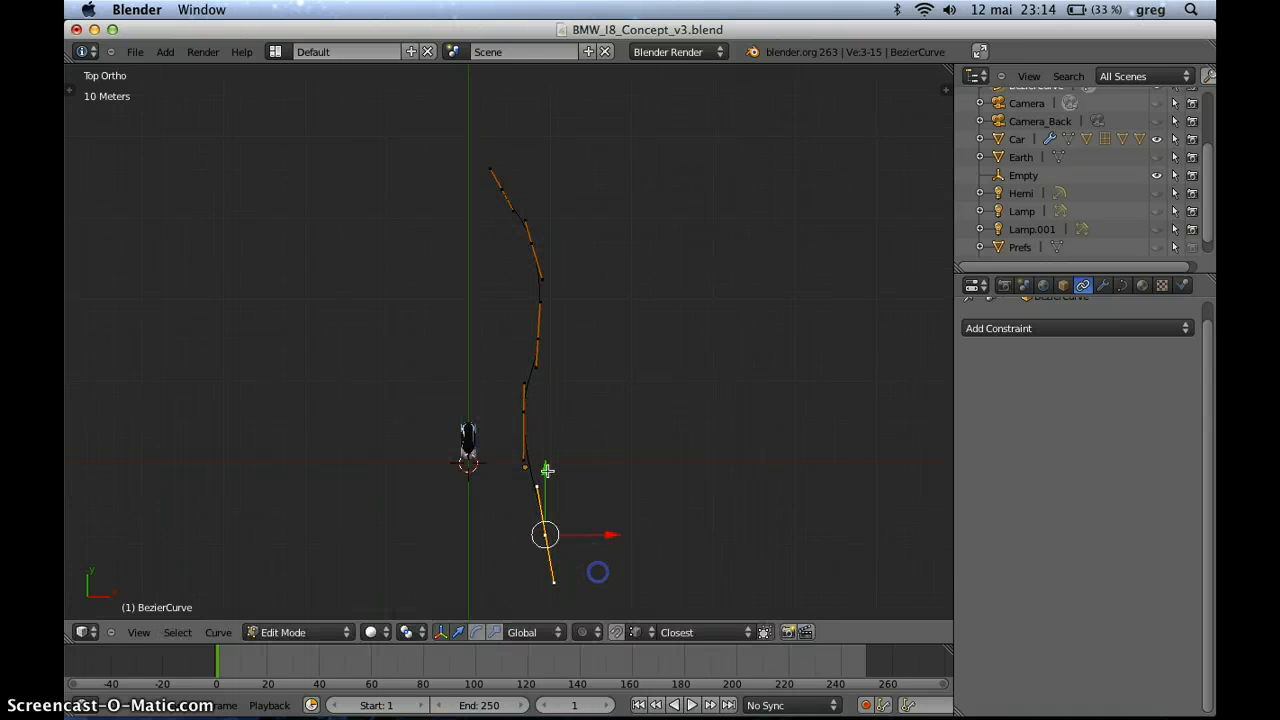
Move the curve's control point beside the car slightly along -Y and its far end point outward along +Y and -X.
{"action": "right_click", "coordinate": [528, 413]}
{"action": "key", "text": "g"}
{"action": "left_click", "coordinate": [531, 441]}
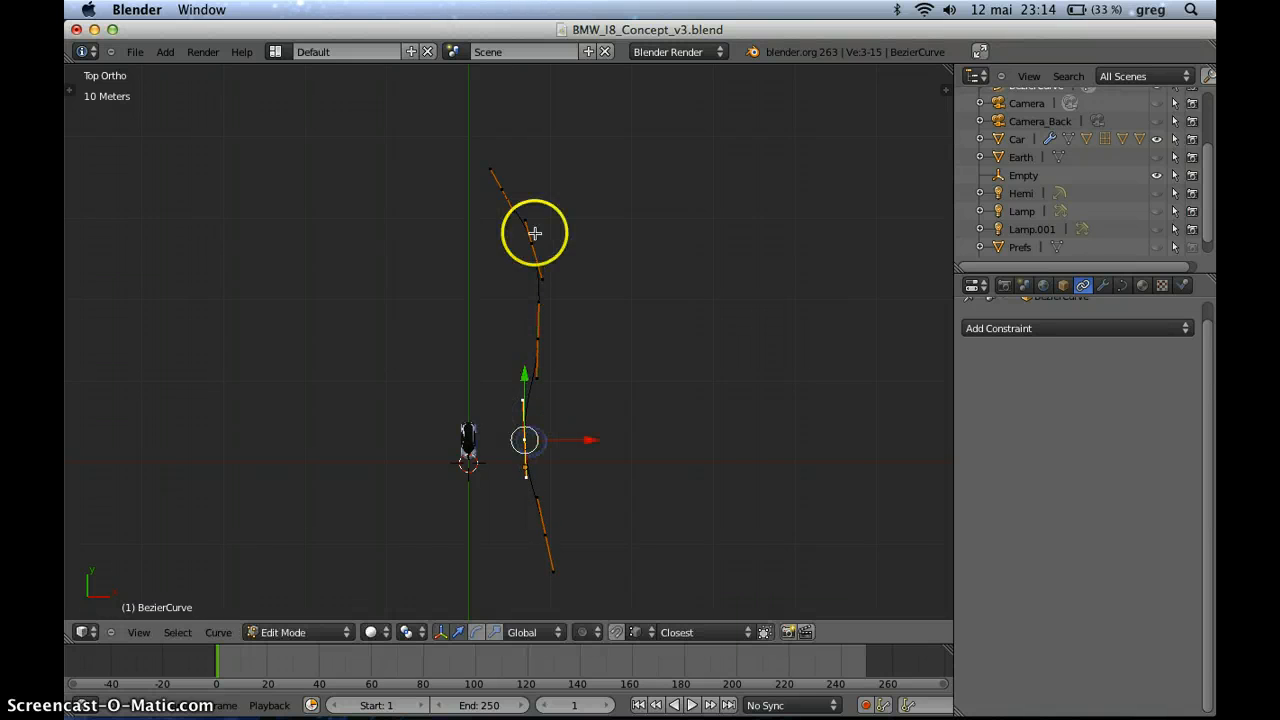
{"action": "right_click", "coordinate": [506, 191]}
{"action": "key", "text": "g"}
{"action": "left_click", "coordinate": [472, 145]}
Shift the curve's second-to-last and middle control points toward -X to smooth the bend, and return to Object Mode.
{"action": "right_click", "coordinate": [526, 217]}
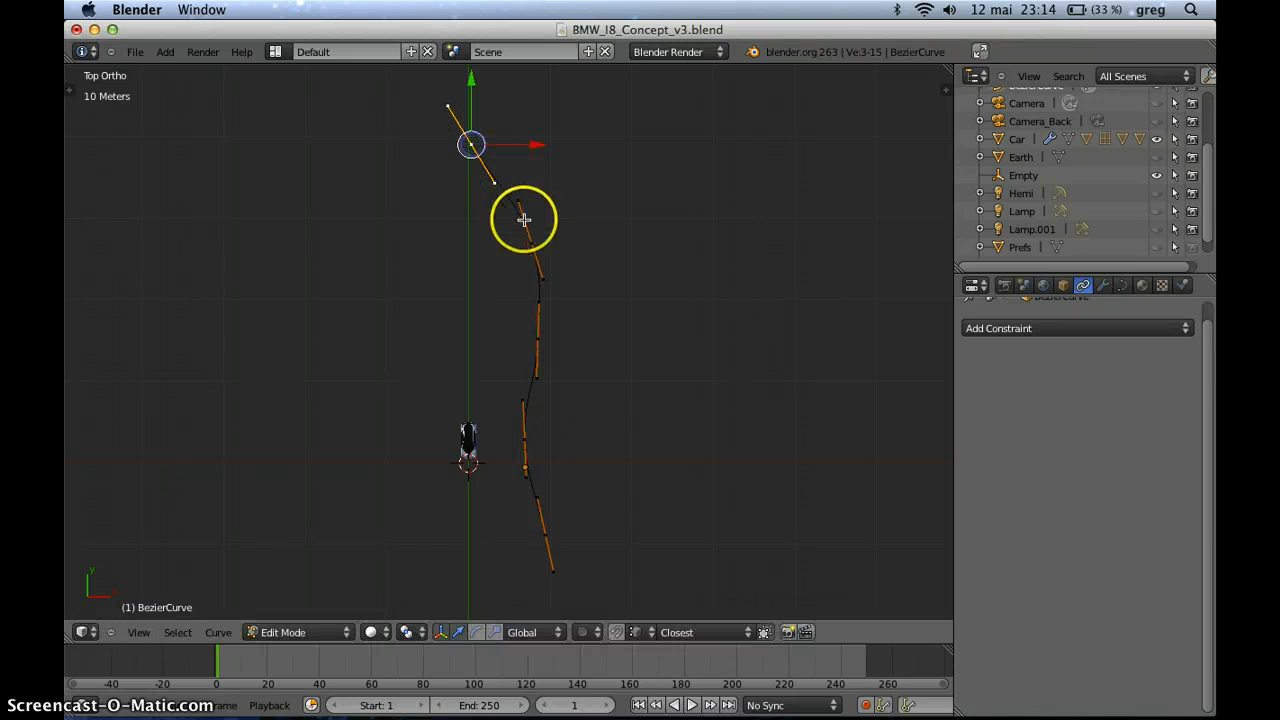
{"action": "key", "text": "g"}
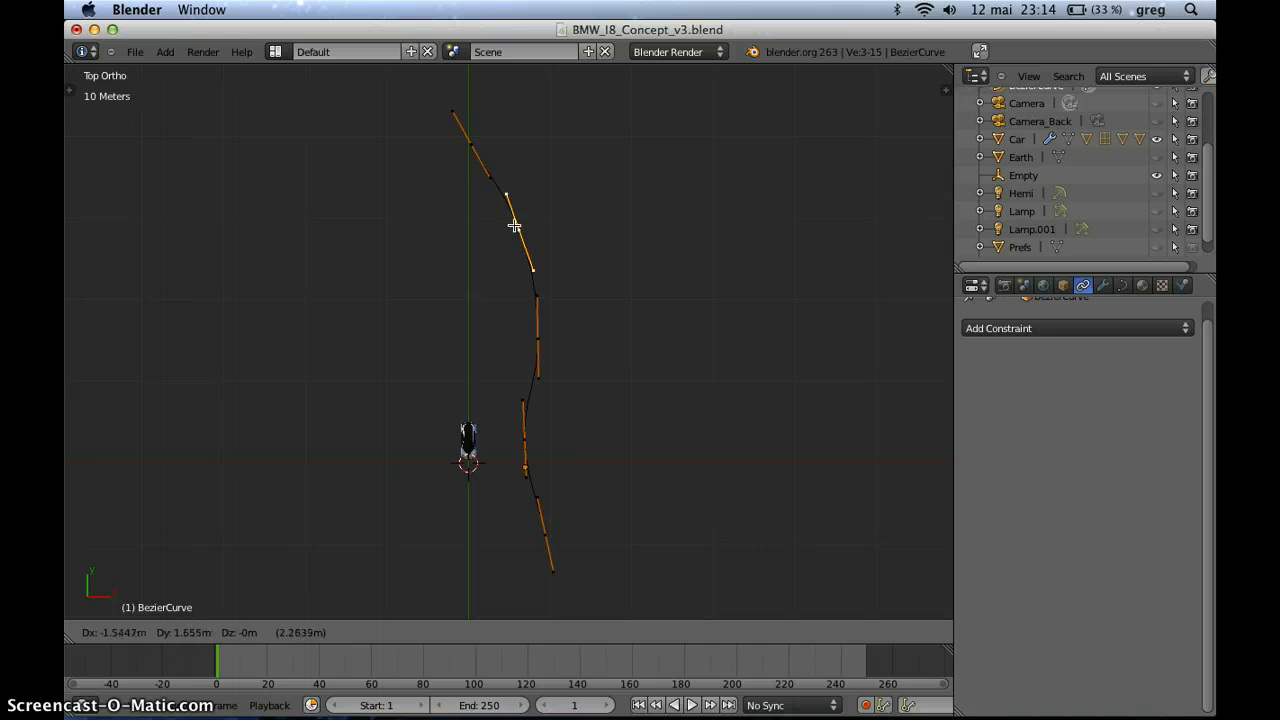
{"action": "left_click", "coordinate": [508, 214]}
{"action": "right_click", "coordinate": [531, 331]}
{"action": "key", "text": "g"}
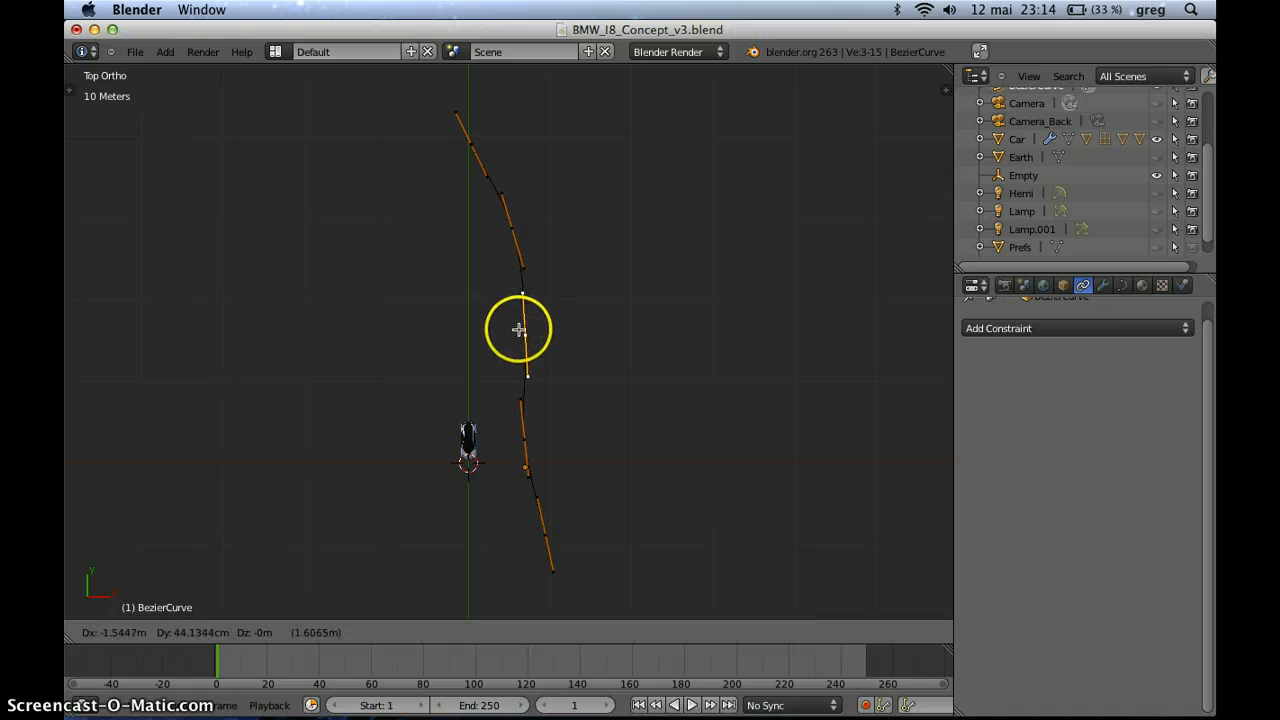
{"action": "left_click", "coordinate": [518, 329]}
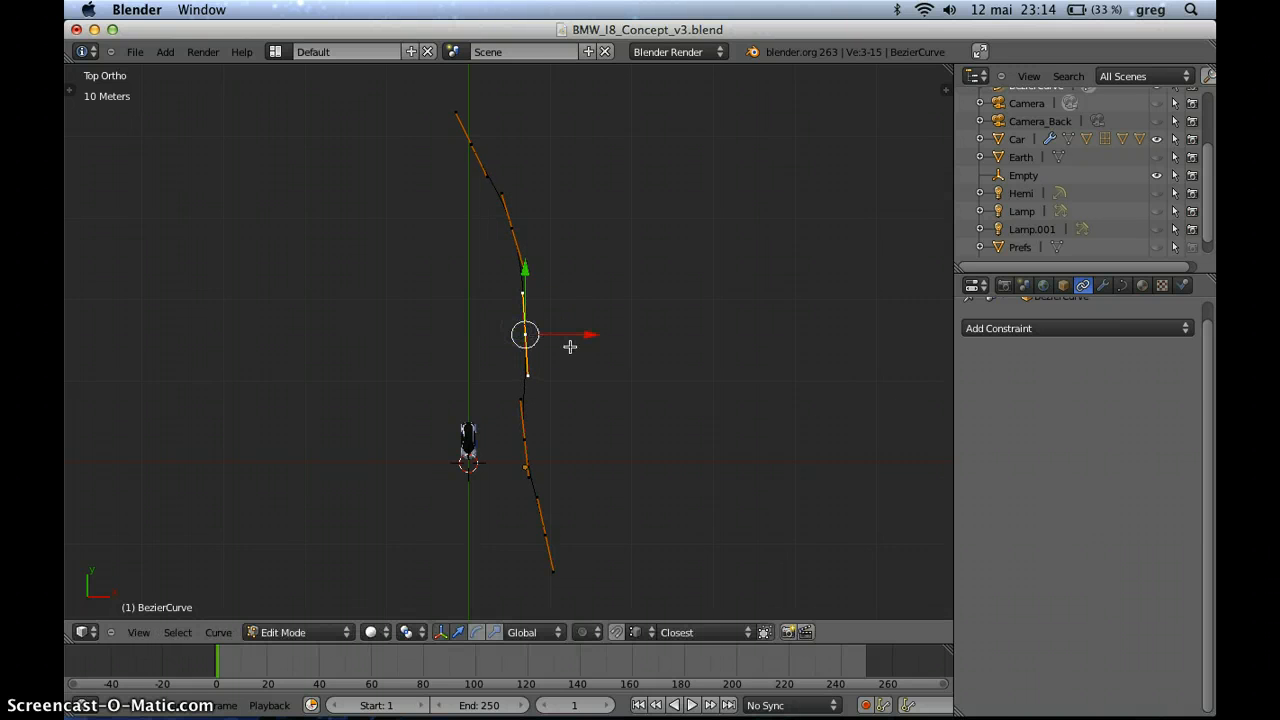
{"action": "key", "text": "Tab"}
{"action": "left_click", "coordinate": [608, 351]}
{"action": "left_click", "coordinate": [487, 465]}
Add a Follow Path constraint to the Car object.
{"action": "scroll", "coordinate": [477, 457], "scroll_direction": "up", "scroll_amount": 4}
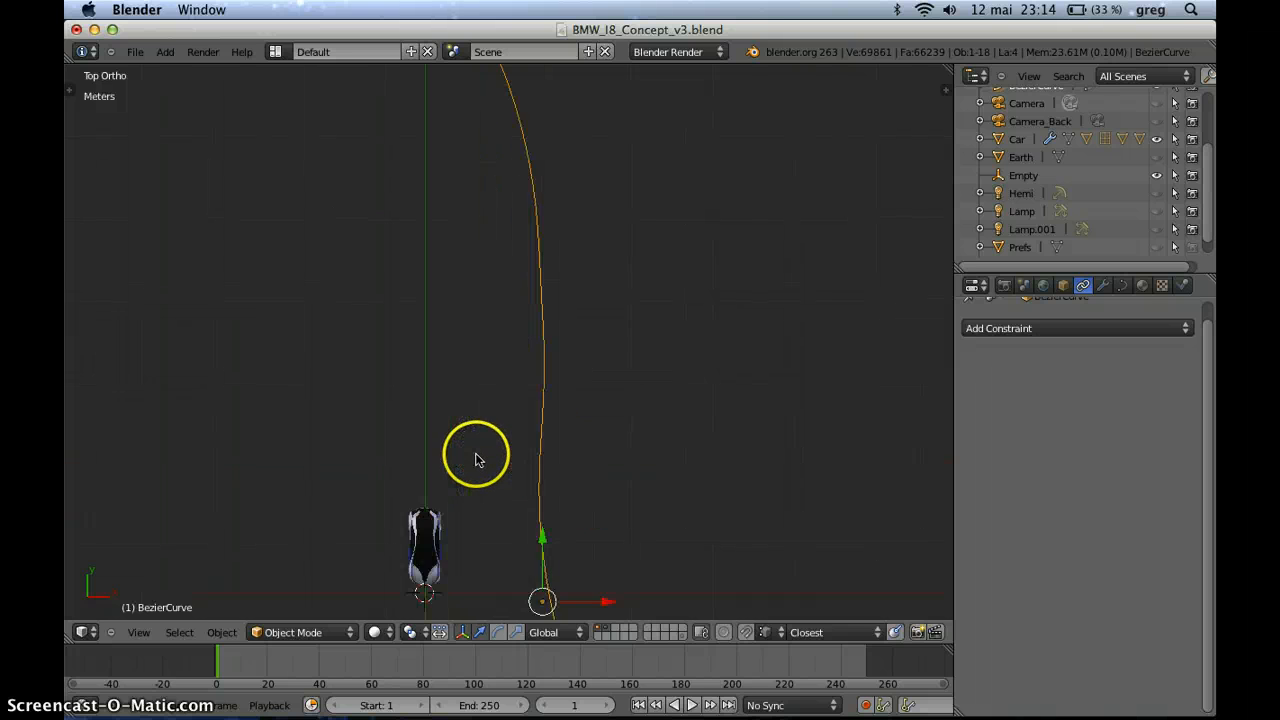
{"action": "middle_click_drag", "start_coordinate": [480, 450], "coordinate": [507, 289], "text": "shift"}
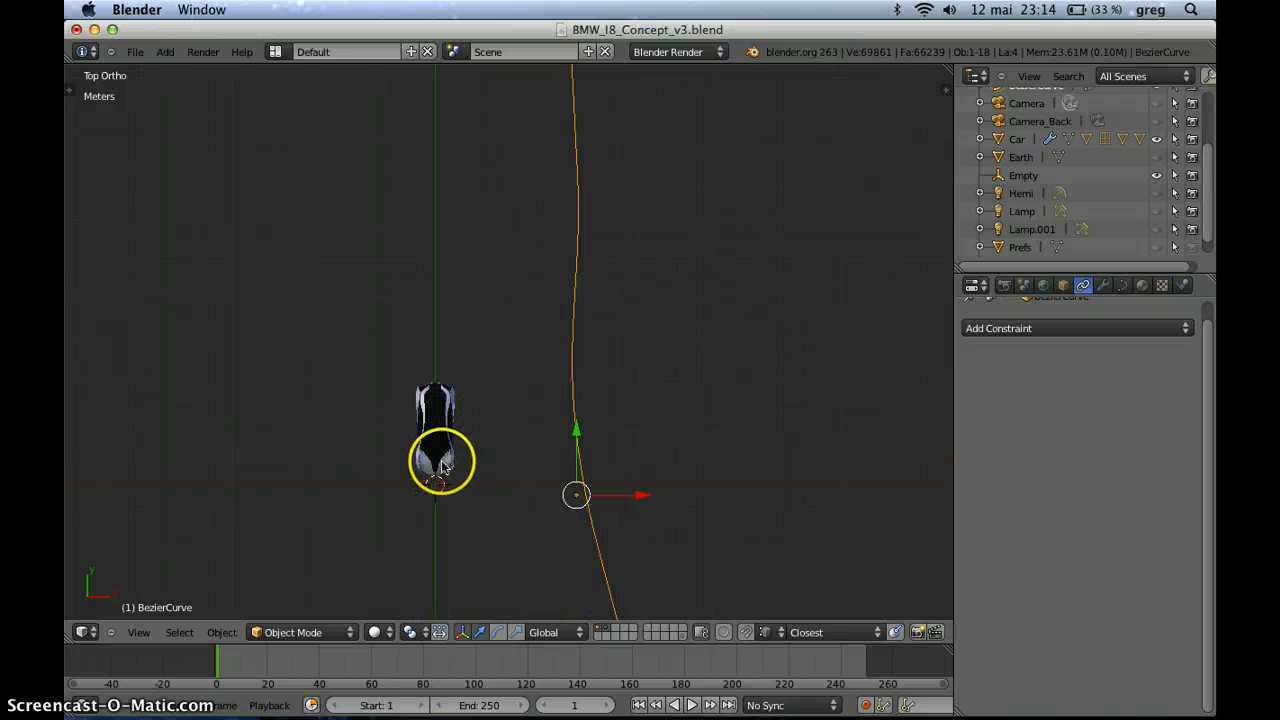
{"action": "scroll", "coordinate": [624, 391], "scroll_direction": "down", "scroll_amount": 3}
{"action": "middle_click_drag", "start_coordinate": [657, 401], "coordinate": [620, 430], "text": "shift"}
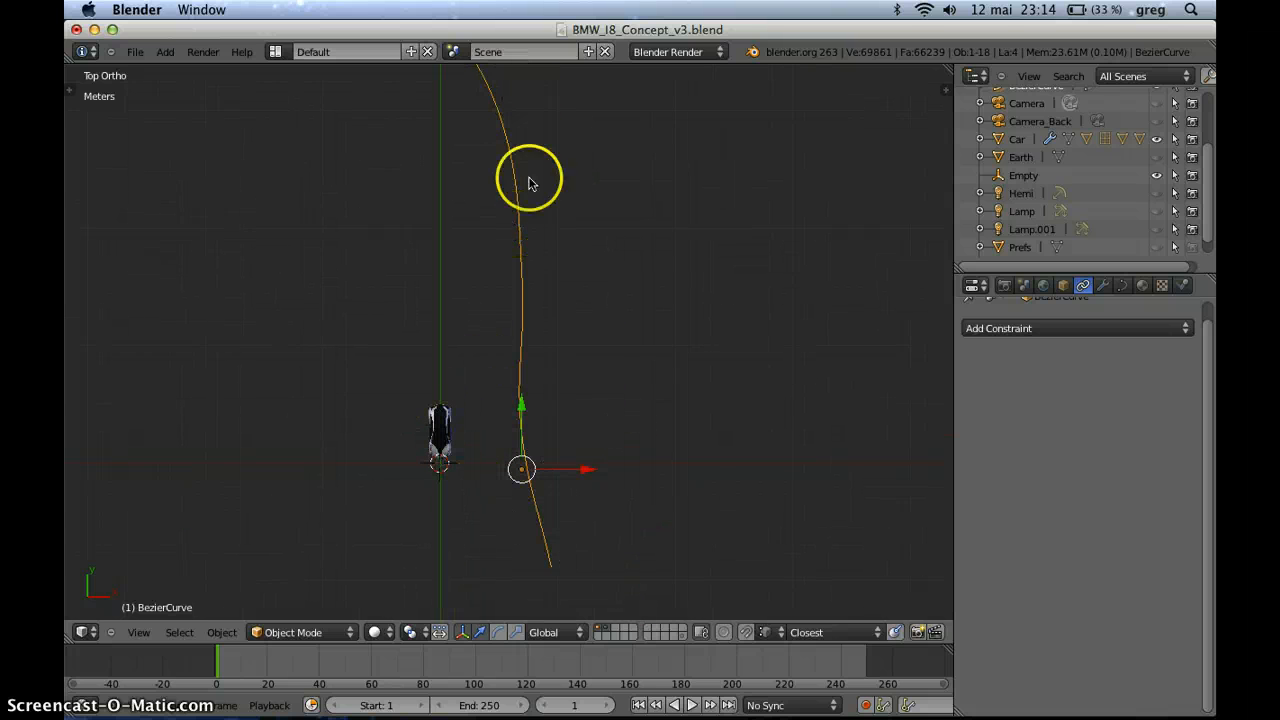
{"action": "right_click", "coordinate": [438, 460]}
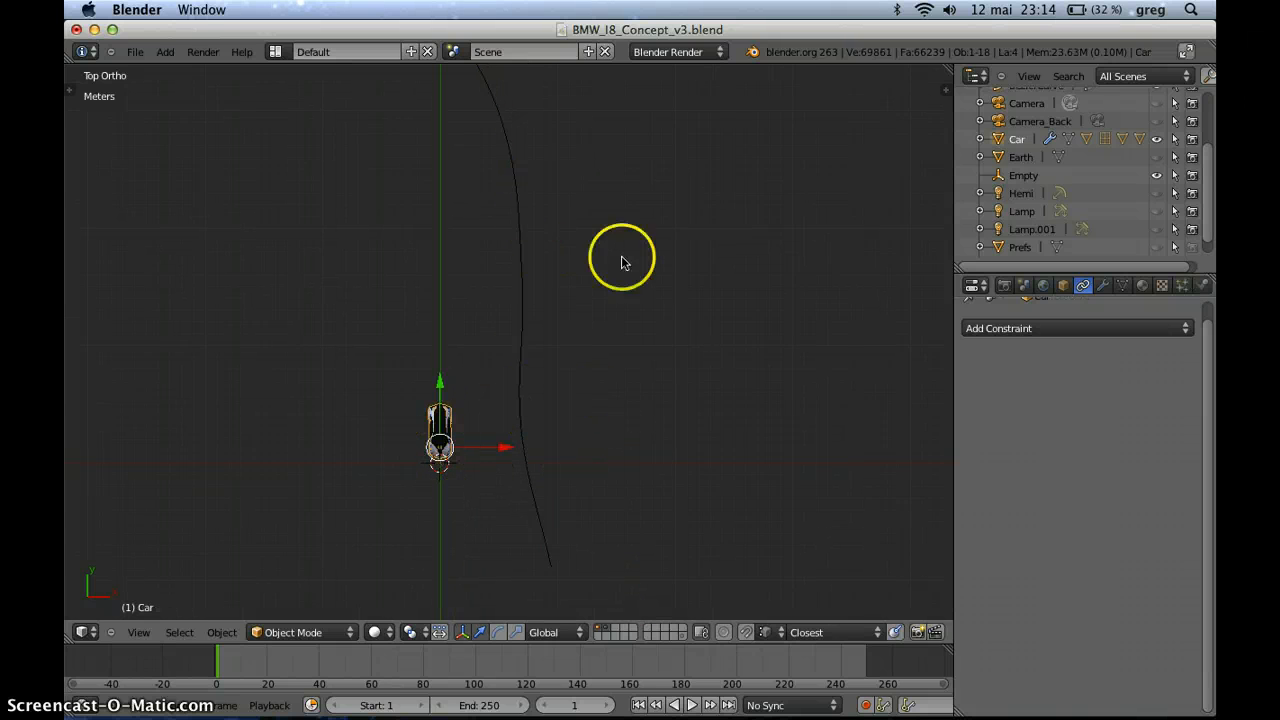
{"action": "scroll", "coordinate": [985, 347], "scroll_direction": "up", "scroll_amount": 1}
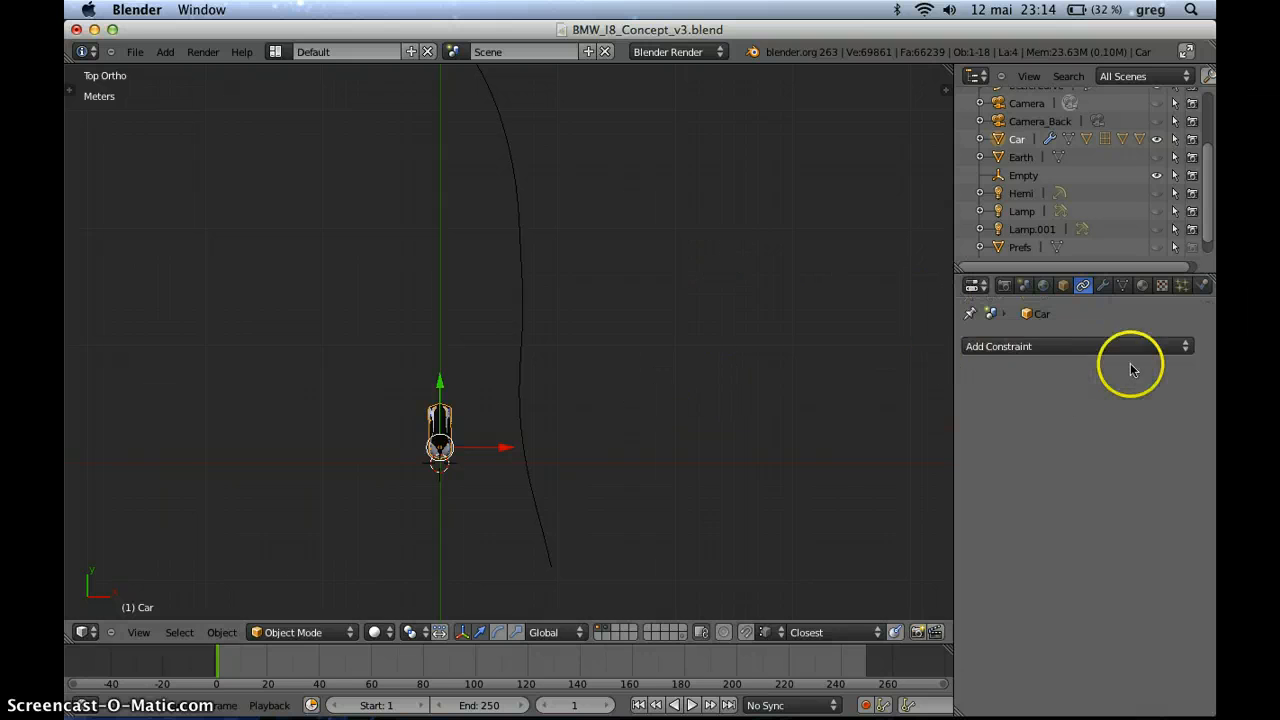
{"action": "left_click", "coordinate": [1087, 350]}
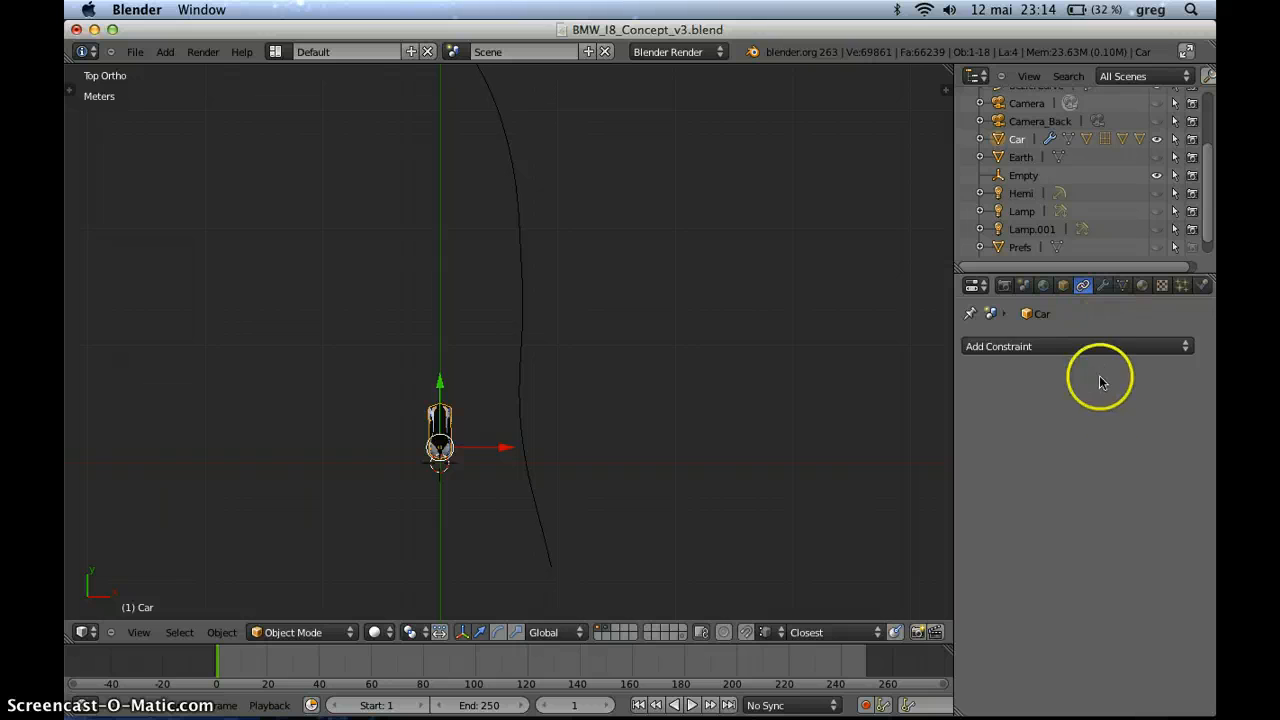
{"action": "left_click", "coordinate": [1086, 346]}
{"action": "left_click", "coordinate": [1086, 450]}
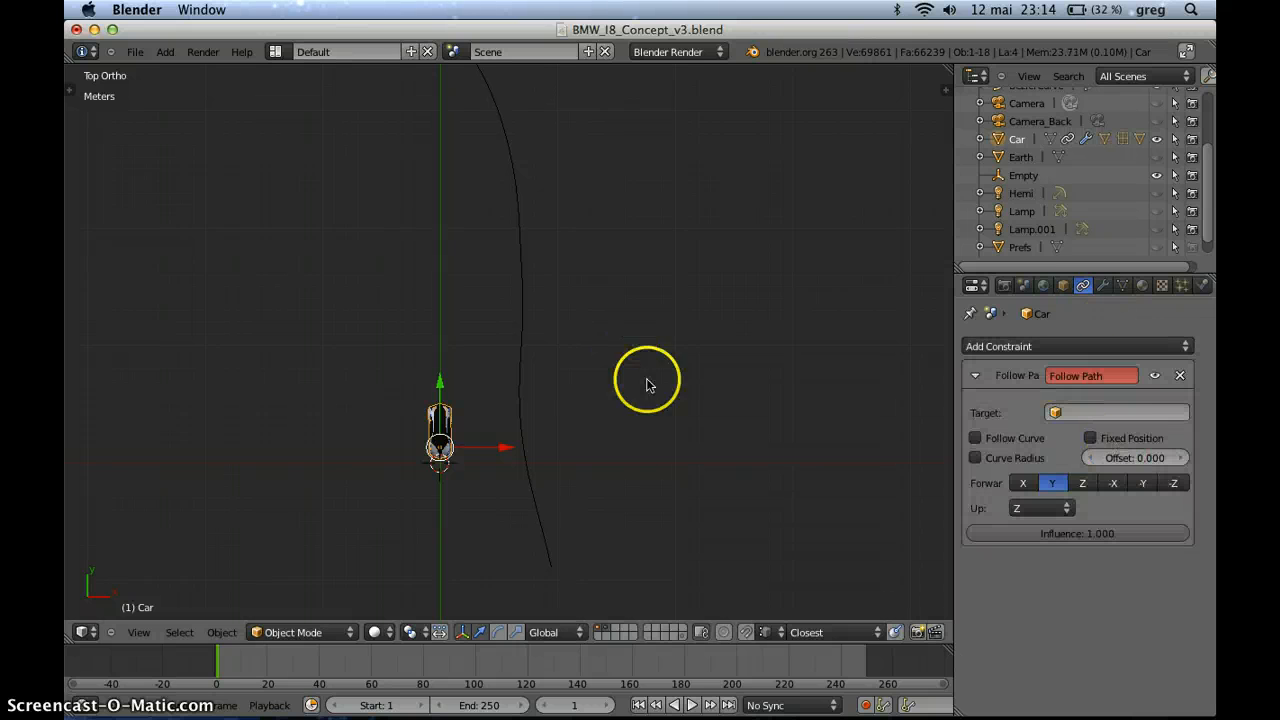
Set the Follow Path target to BezierCurve and enable Follow Curve and Curve Radius.
{"action": "left_click", "coordinate": [1054, 413]}
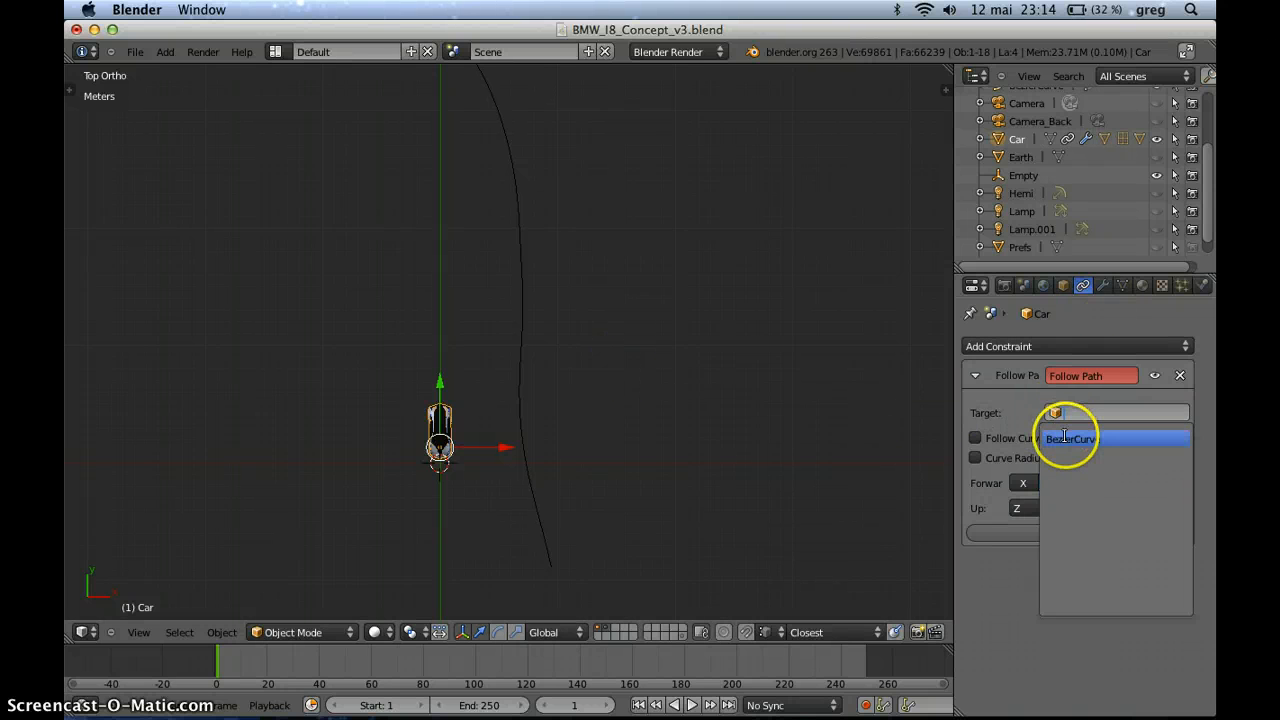
{"action": "left_click", "coordinate": [1078, 441]}
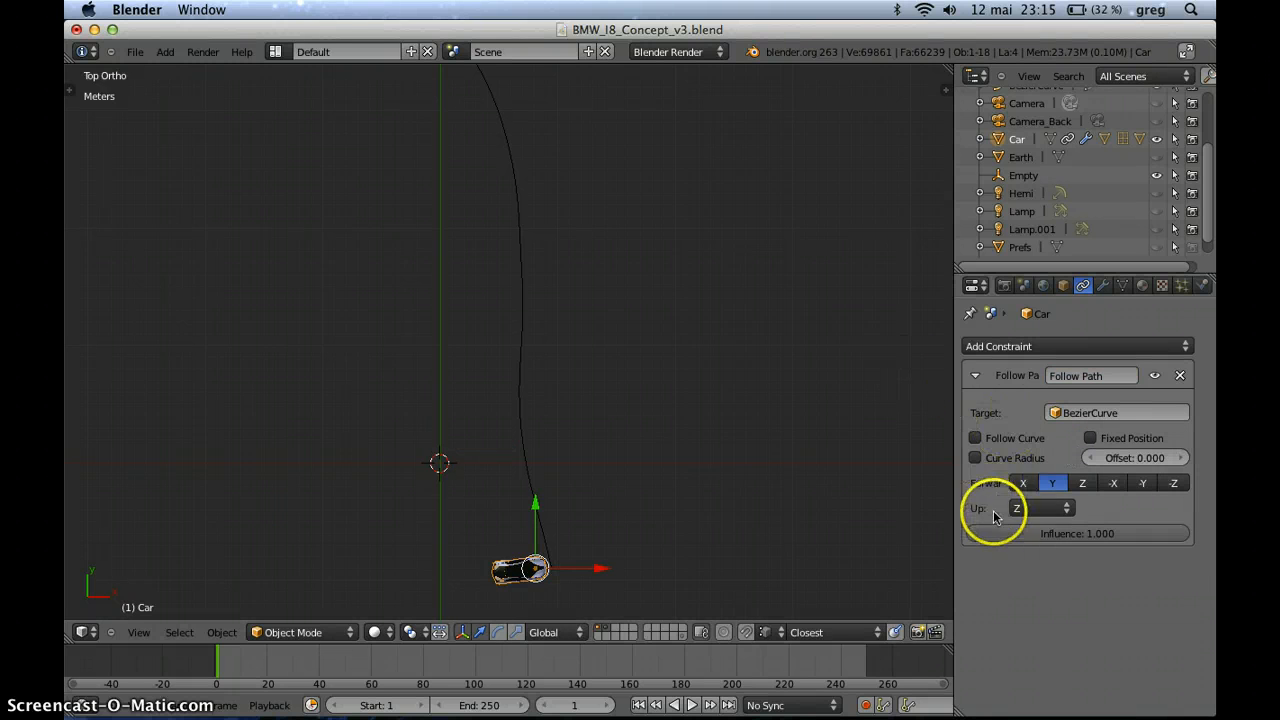
{"action": "left_click", "coordinate": [974, 439]}
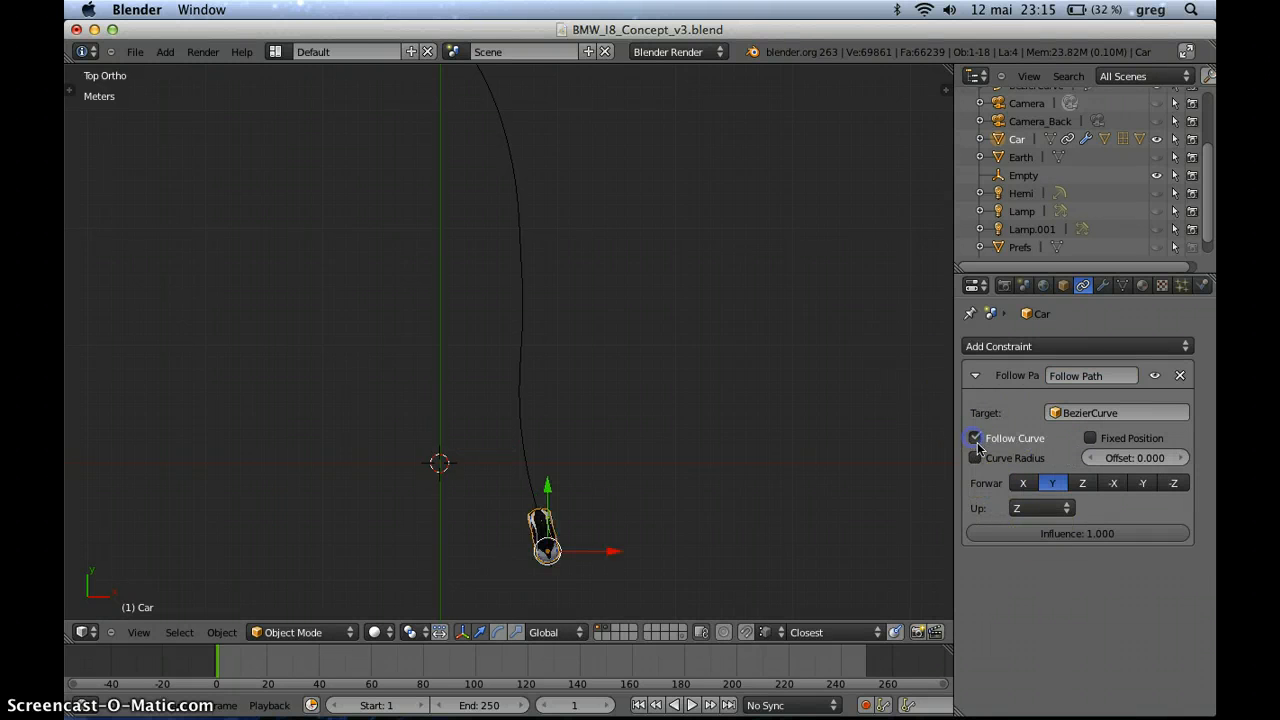
{"action": "left_click", "coordinate": [976, 458]}
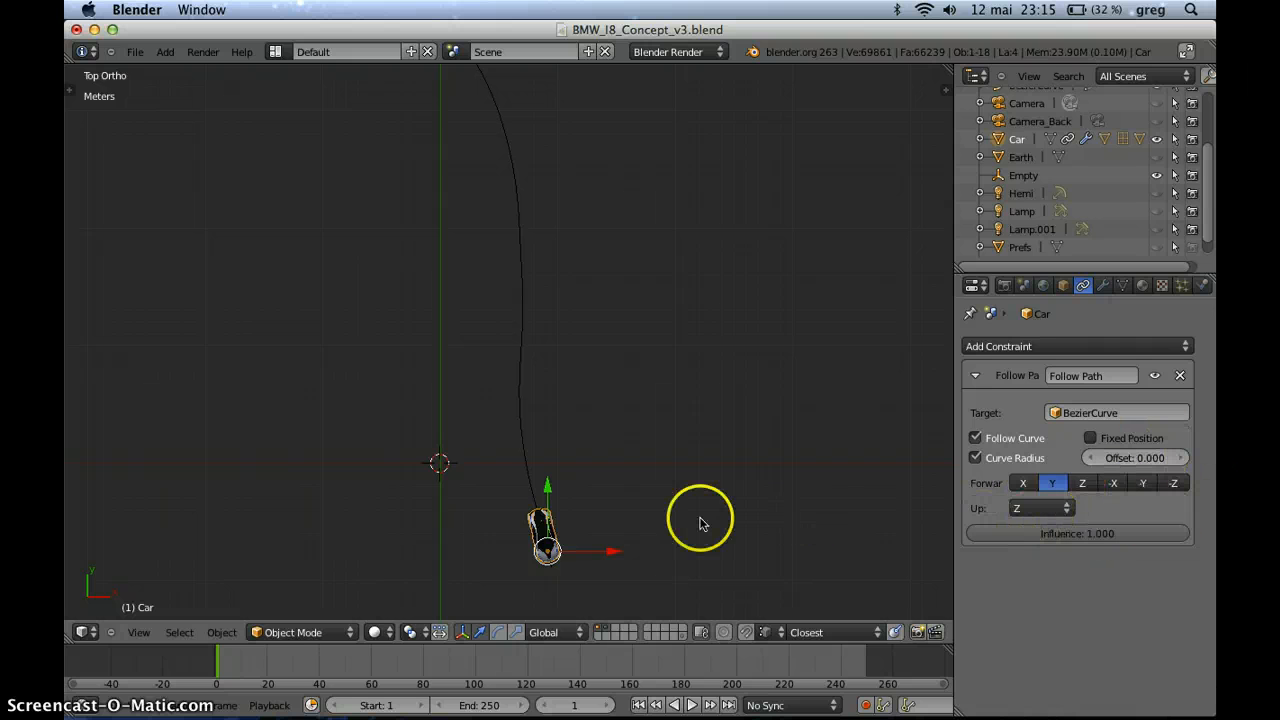
Select the Bezier curve and scrub its Path Animation Evaluation Time to preview the car travelling along the path.
{"action": "right_click", "coordinate": [521, 445]}
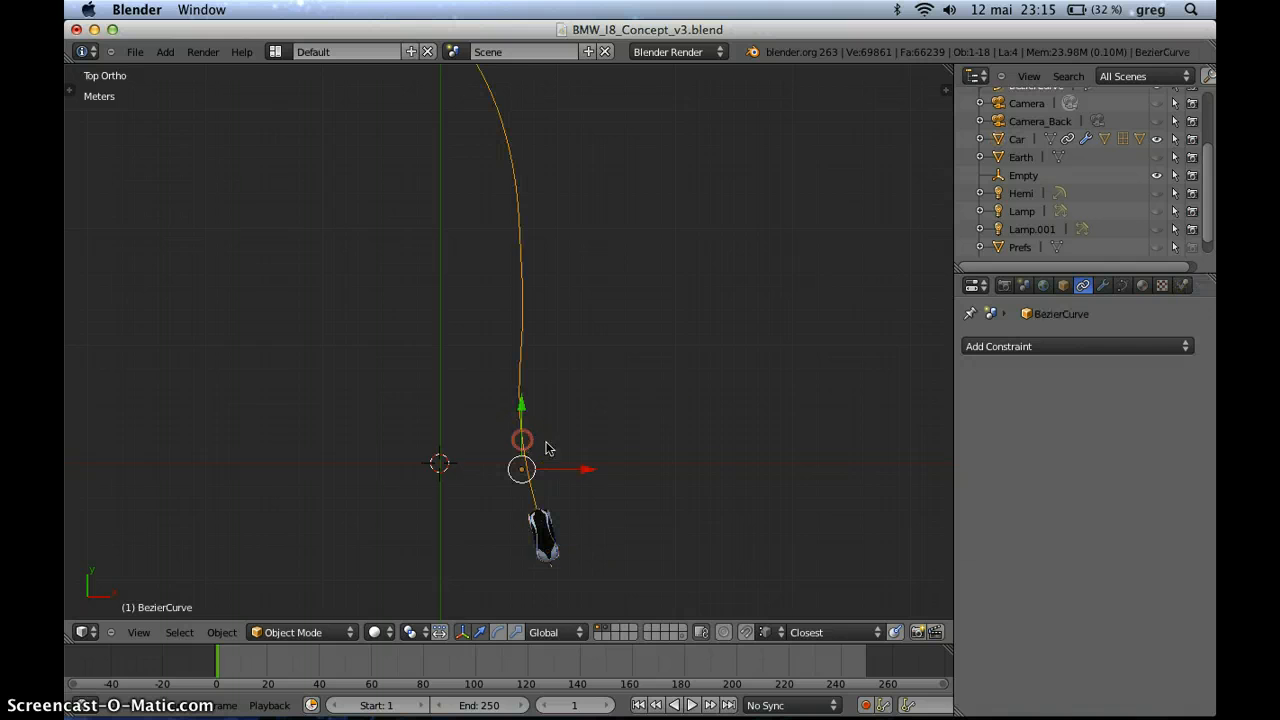
{"action": "left_click", "coordinate": [1122, 287]}
{"action": "scroll", "coordinate": [1100, 560], "scroll_direction": "down", "scroll_amount": 5}
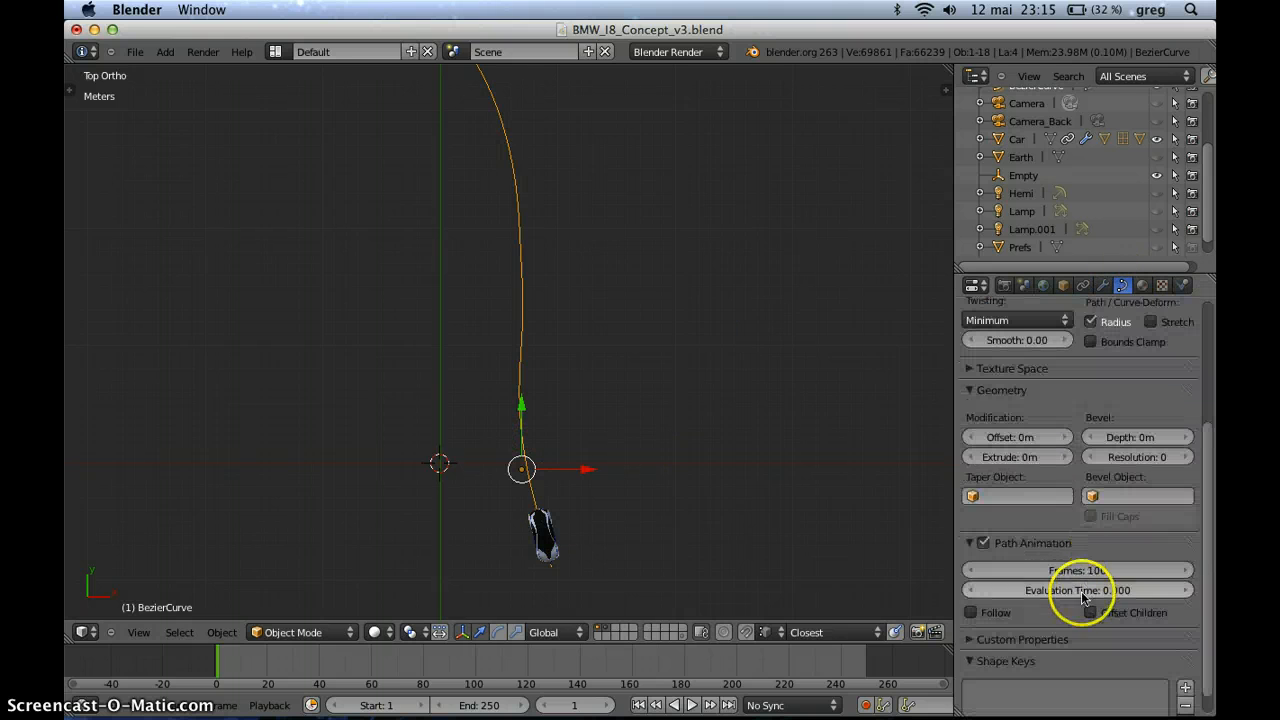
{"action": "left_click_drag", "start_coordinate": [1070, 594], "coordinate": [1019, 596]}
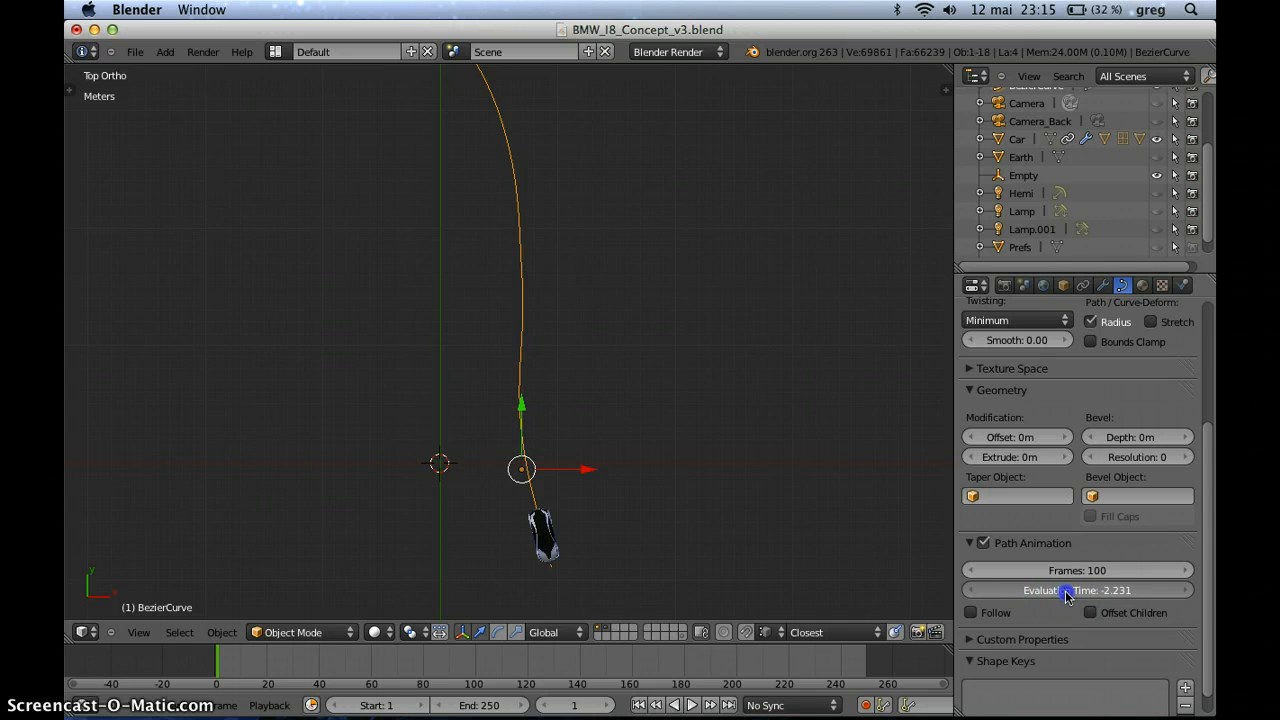
{"action": "mouse_move", "coordinate": [1112, 597]}
{"action": "left_mouse_down"}
{"action": "mouse_move", "coordinate": [1149, 597]}
{"action": "mouse_move", "coordinate": [1119, 596]}
{"action": "left_mouse_up"}
{"action": "scroll", "coordinate": [851, 523], "scroll_direction": "down", "scroll_amount": 2}
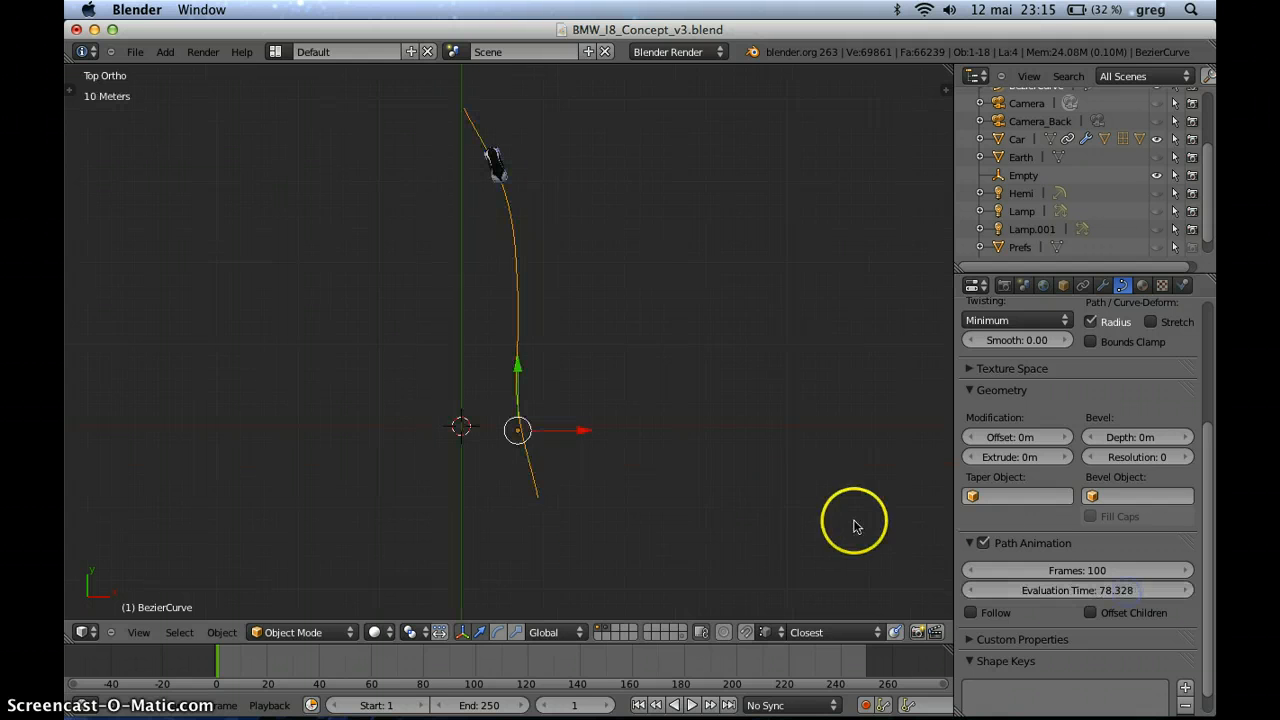
{"action": "middle_click_drag", "start_coordinate": [737, 425], "coordinate": [739, 451], "text": "shift"}
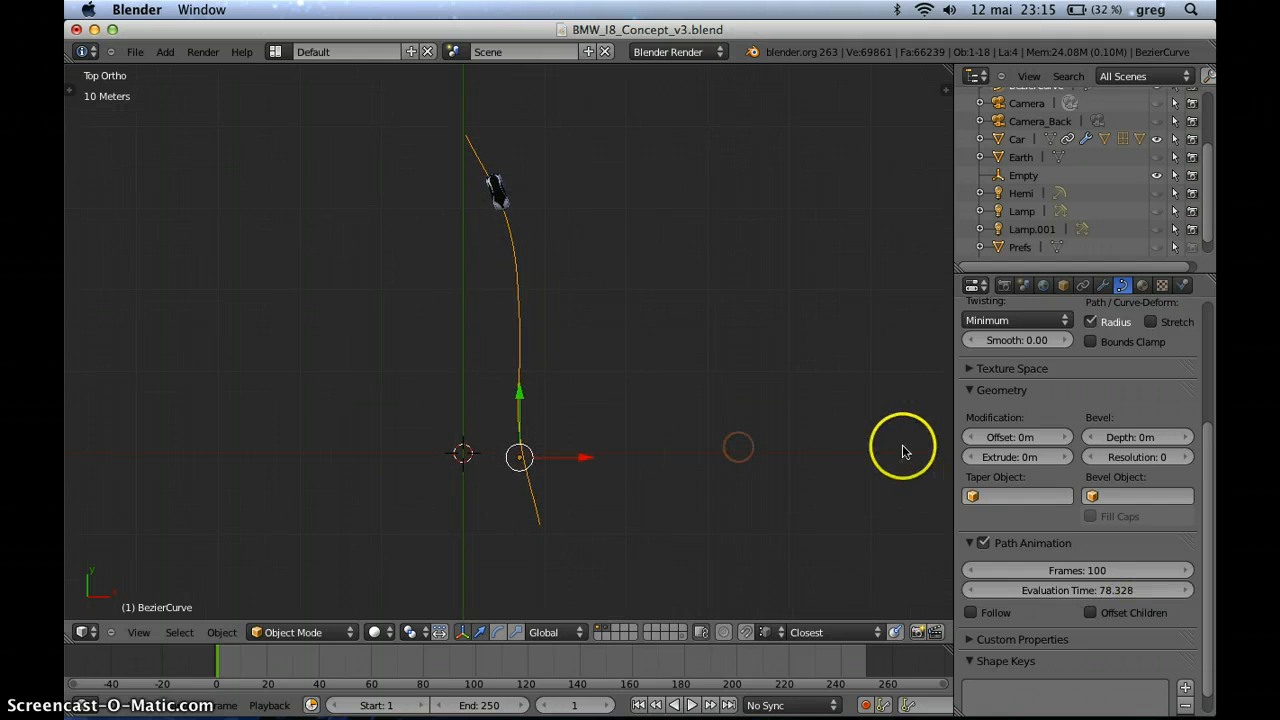
{"action": "left_click", "coordinate": [1080, 592]}
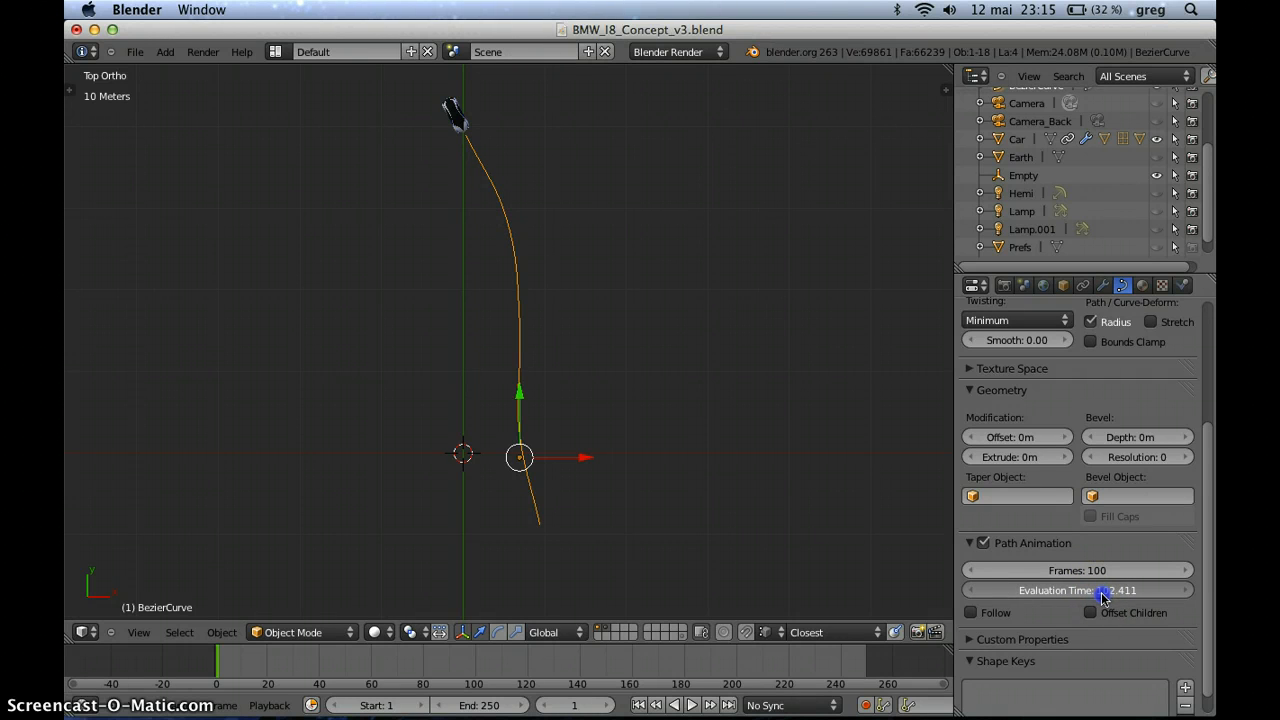
Set the curve's Evaluation Time to 100 and insert a keyframe for it at frame 1.
{"action": "left_click", "coordinate": [1093, 591]}
{"action": "type", "text": "100"}
{"action": "key", "text": "Return"}
{"action": "right_click", "coordinate": [1093, 589]}
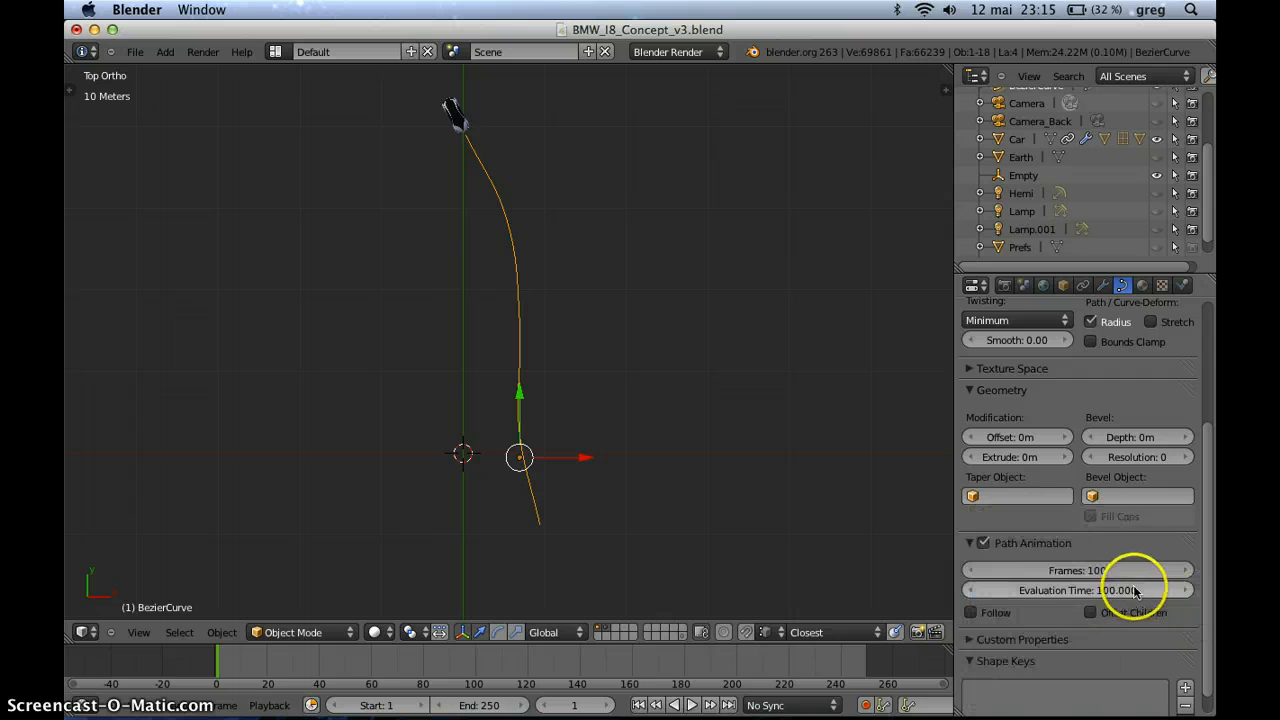
{"action": "right_click", "coordinate": [1127, 590]}
{"action": "left_click", "coordinate": [1063, 528]}
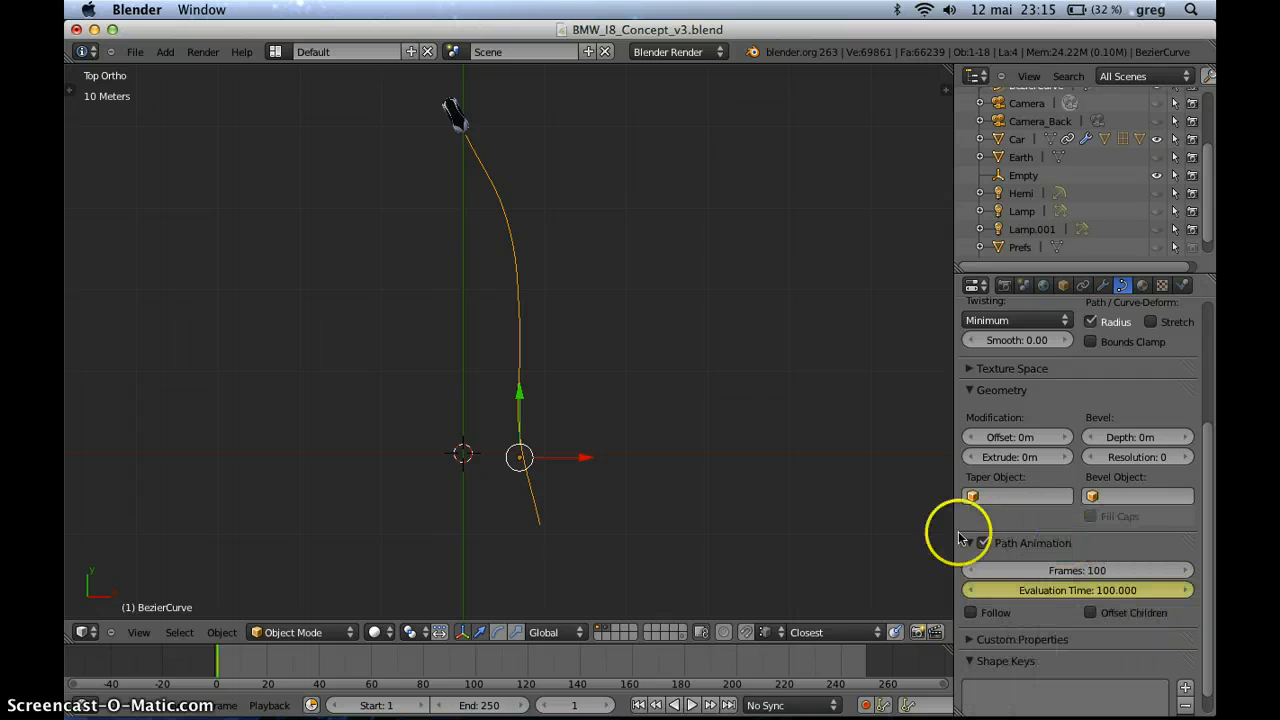
At frame 200, set the curve's Evaluation Time to 0 and insert a second keyframe.
{"action": "left_click_drag", "start_coordinate": [517, 668], "coordinate": [534, 668]}
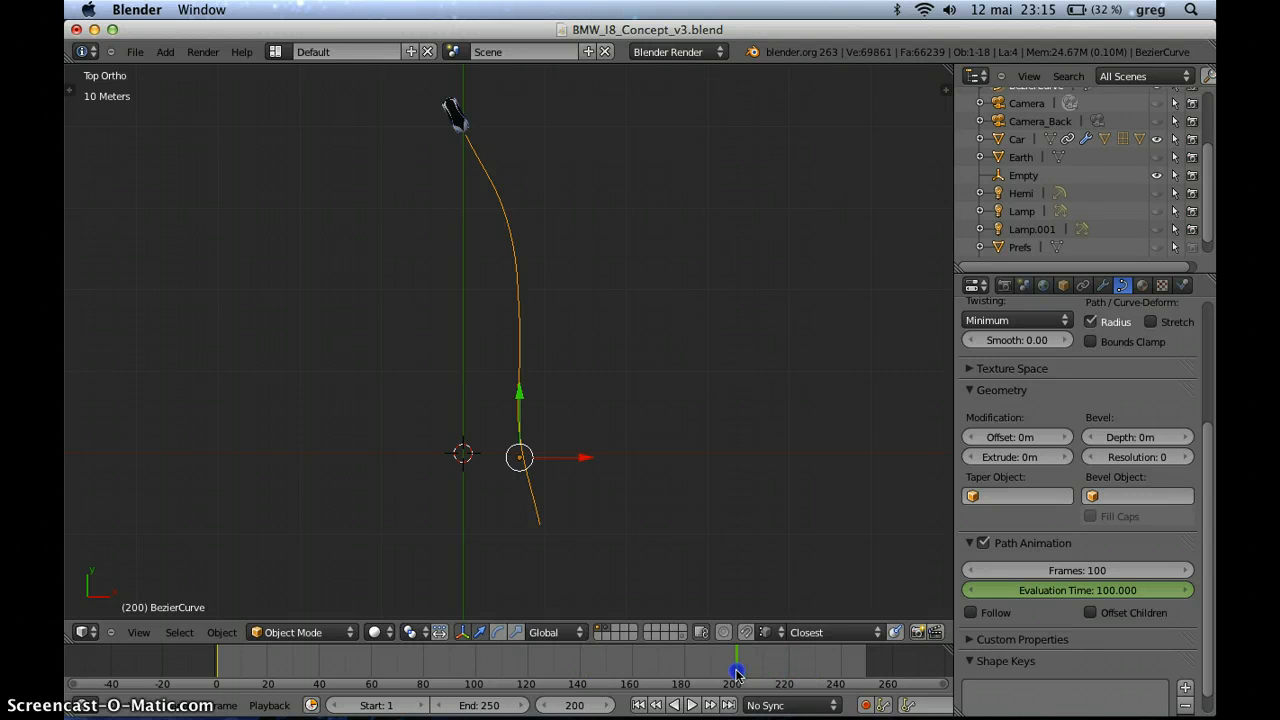
{"action": "left_click", "coordinate": [1072, 590]}
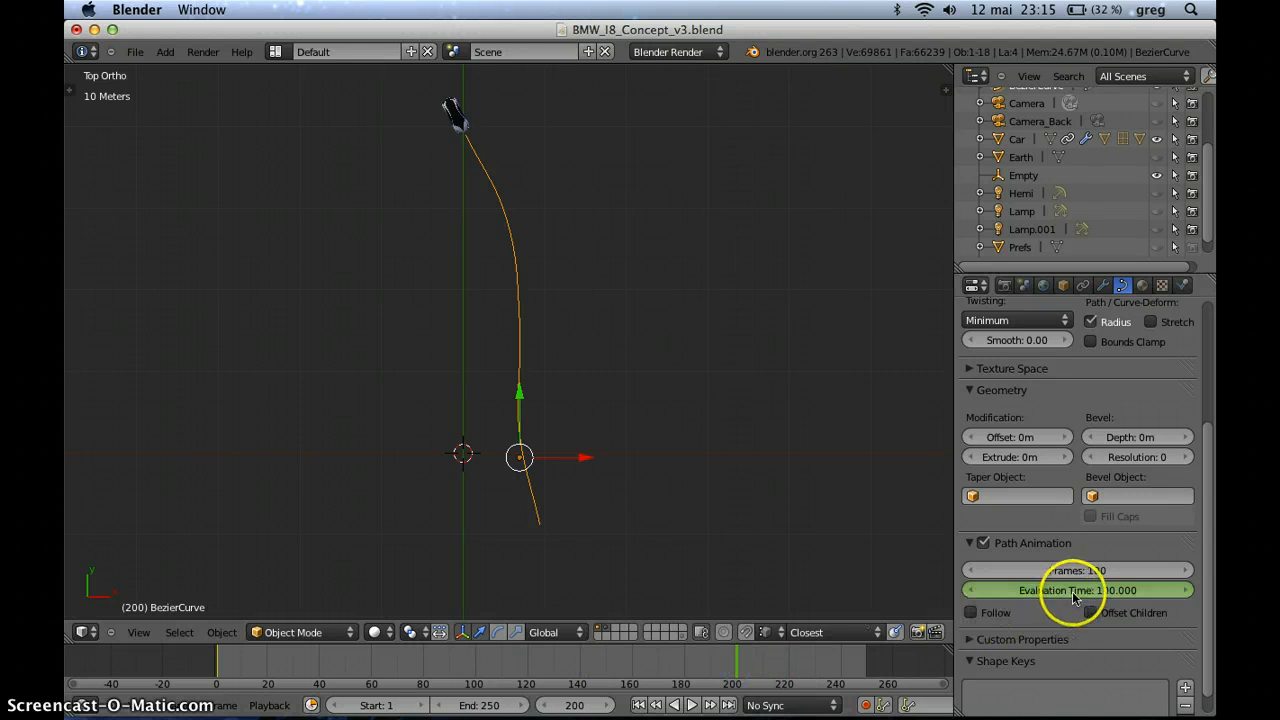
{"action": "key", "text": "Return"}
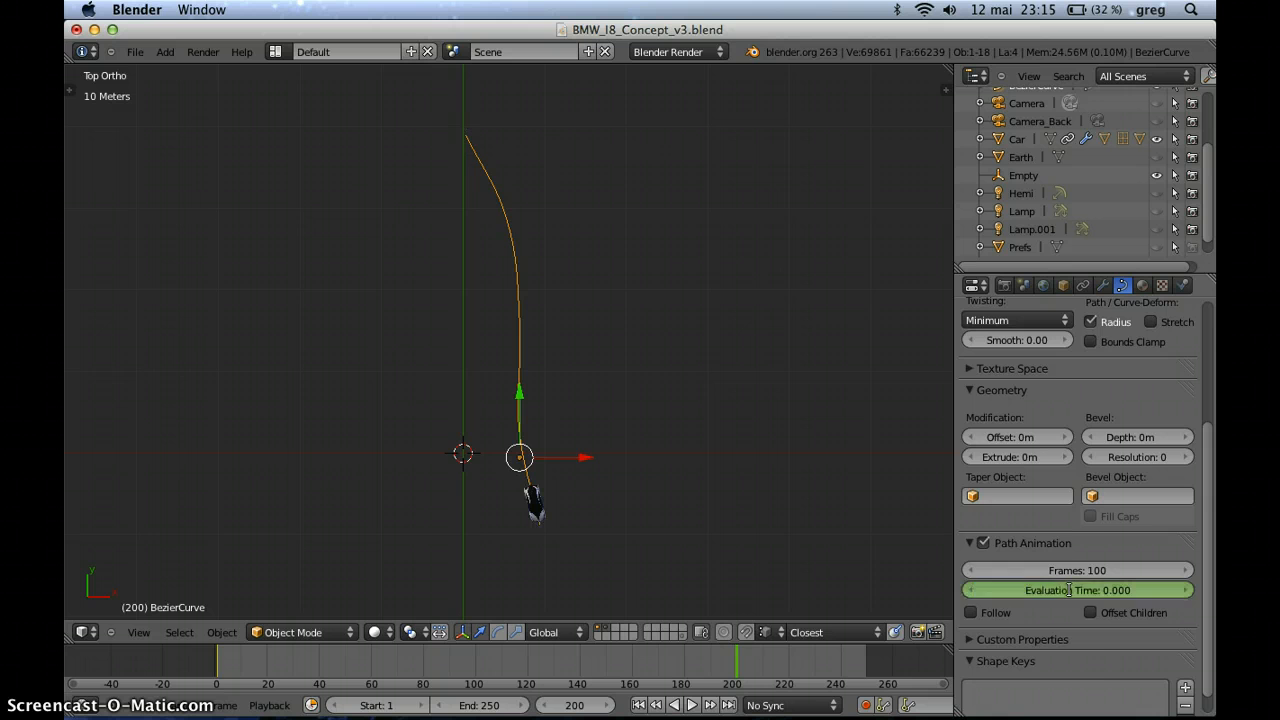
{"action": "right_click", "coordinate": [1068, 590]}
{"action": "left_click", "coordinate": [1033, 565]}
In perspective view, select the car and scrub the timeline back toward the start to review its motion along the curve.
{"action": "middle_click_drag", "start_coordinate": [680, 477], "coordinate": [570, 476]}
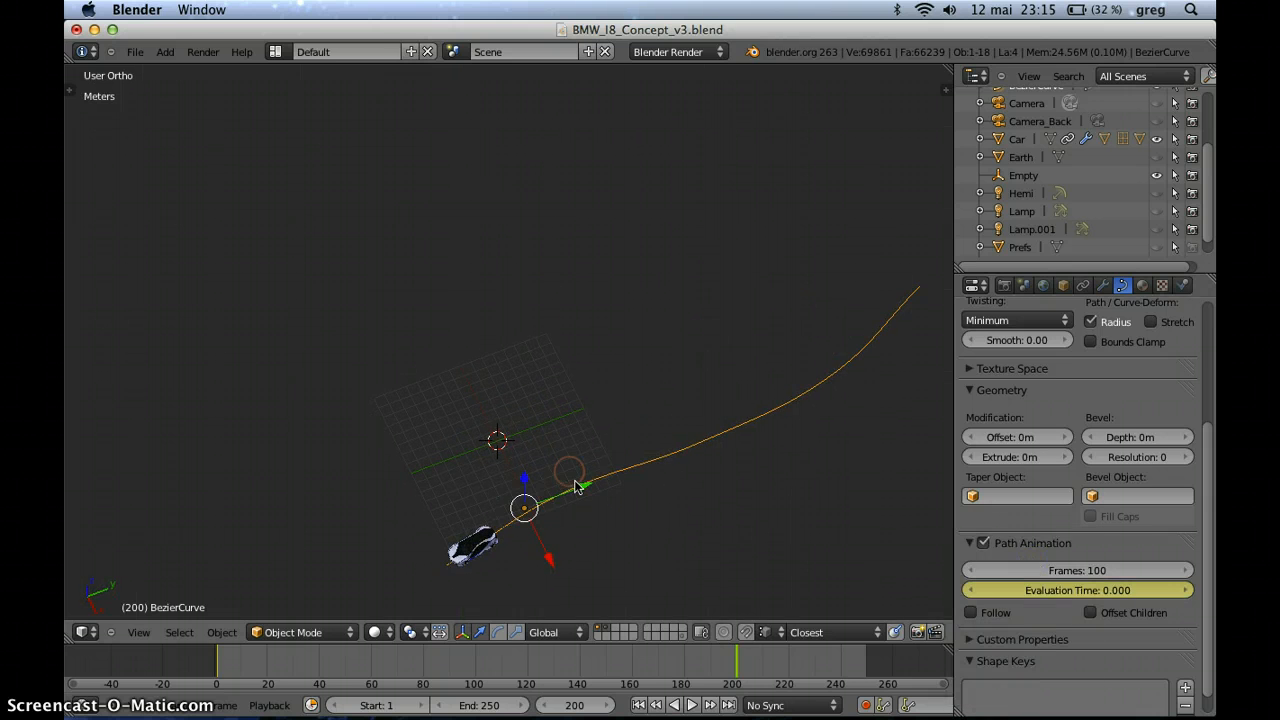
{"action": "key", "text": "KP_5"}
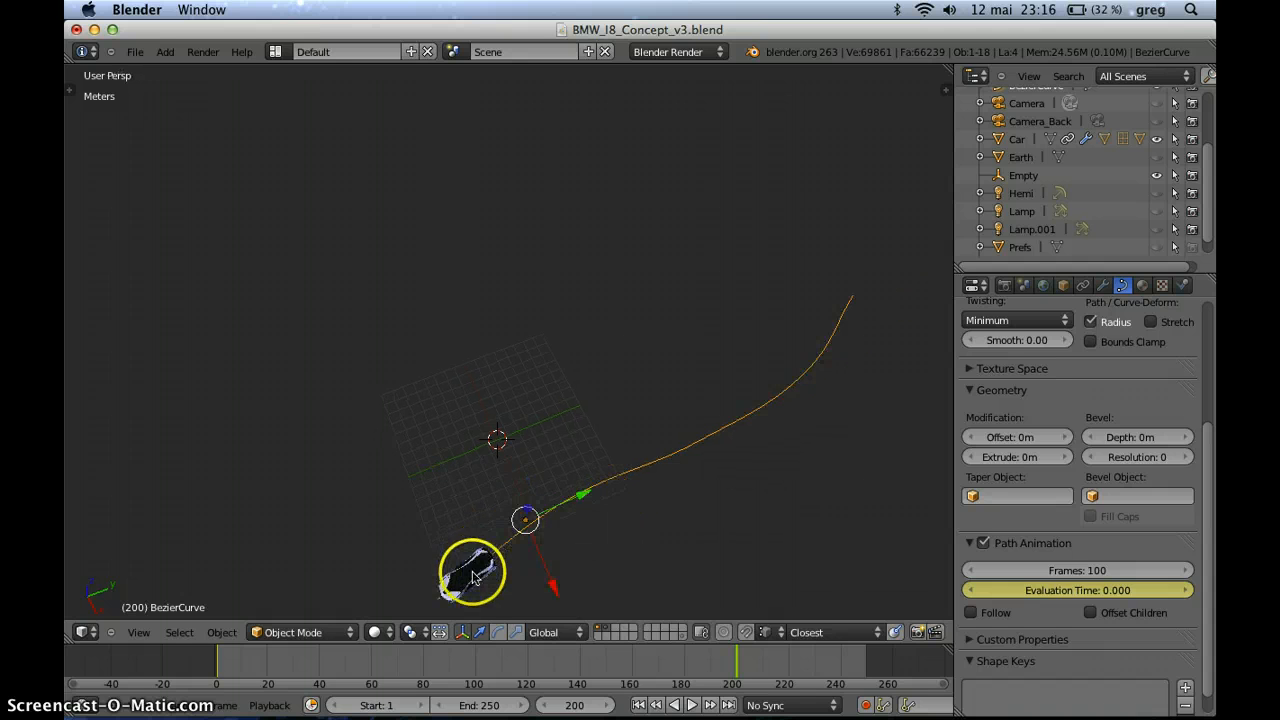
{"action": "right_click", "coordinate": [474, 577]}
{"action": "middle_click_drag", "start_coordinate": [585, 527], "coordinate": [582, 415]}
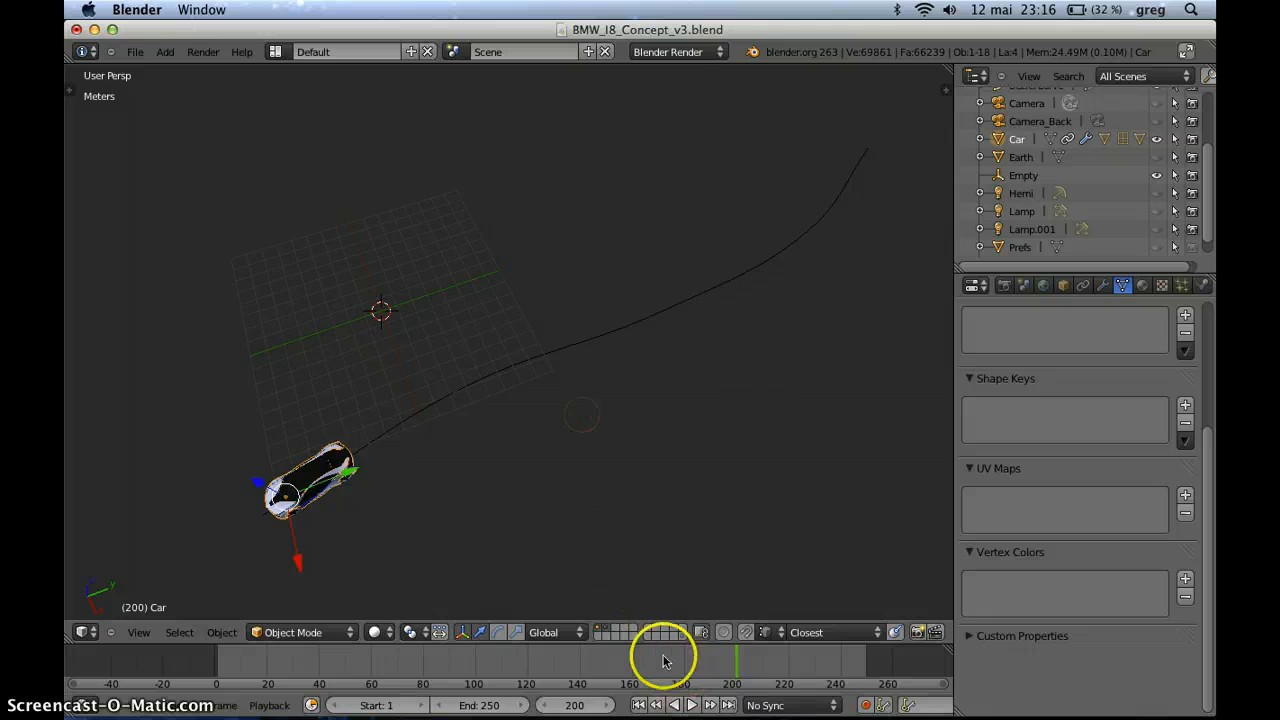
{"action": "left_click_drag", "start_coordinate": [663, 660], "coordinate": [209, 662]}
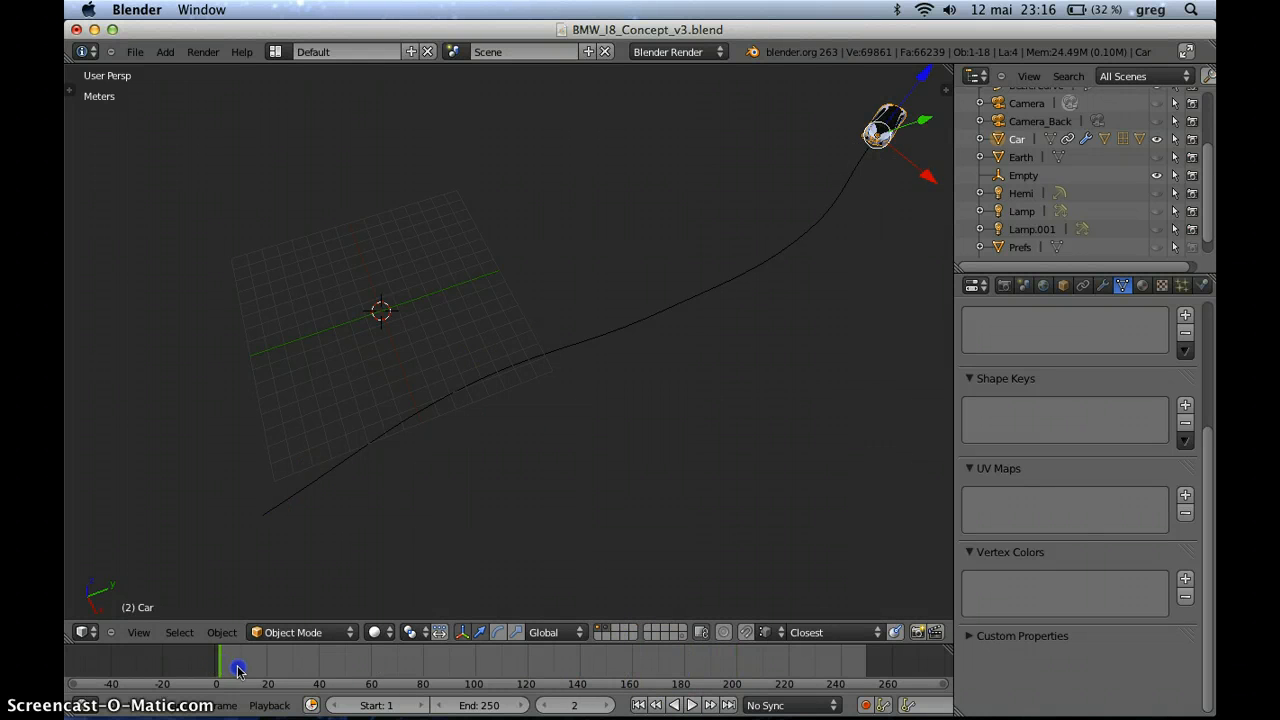
{"action": "left_click_drag", "start_coordinate": [399, 692], "coordinate": [256, 698]}
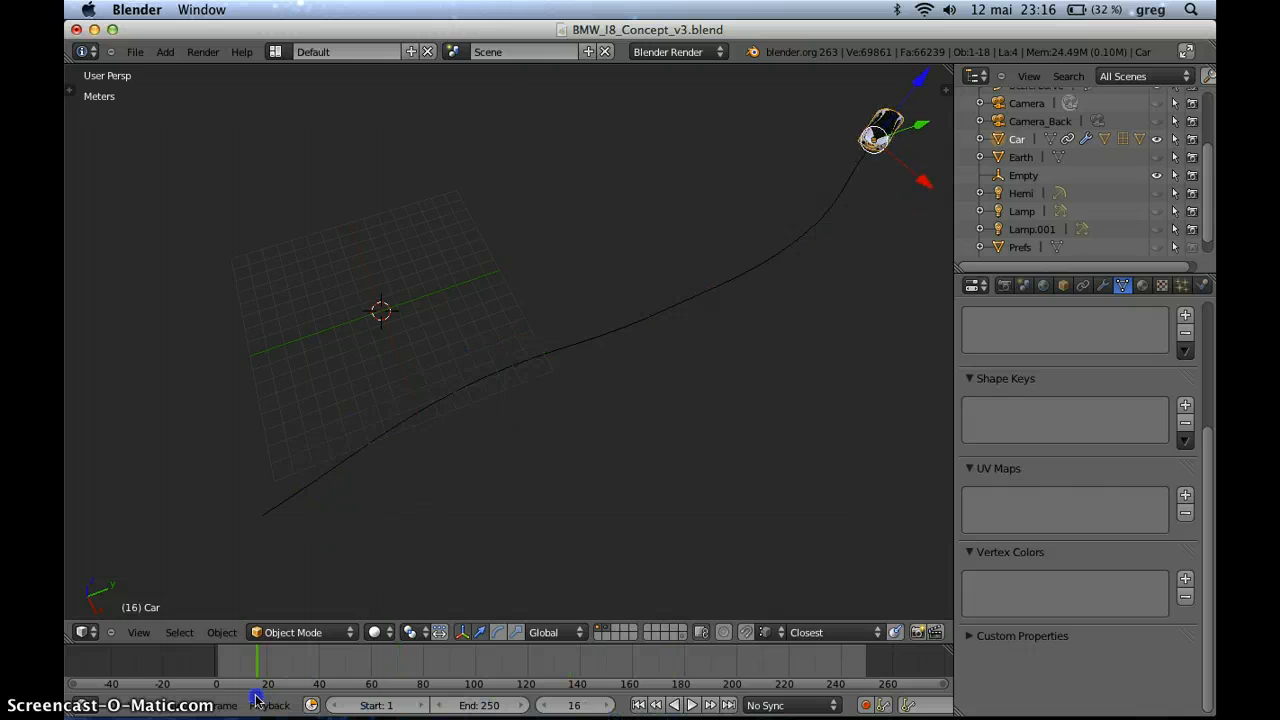
Scrub the timeline to frame 118 and examine the car and its wheels up close on the path.
{"action": "scroll", "coordinate": [571, 471], "scroll_direction": "up", "scroll_amount": 3}
{"action": "middle_click_drag", "start_coordinate": [571, 471], "coordinate": [632, 381]}
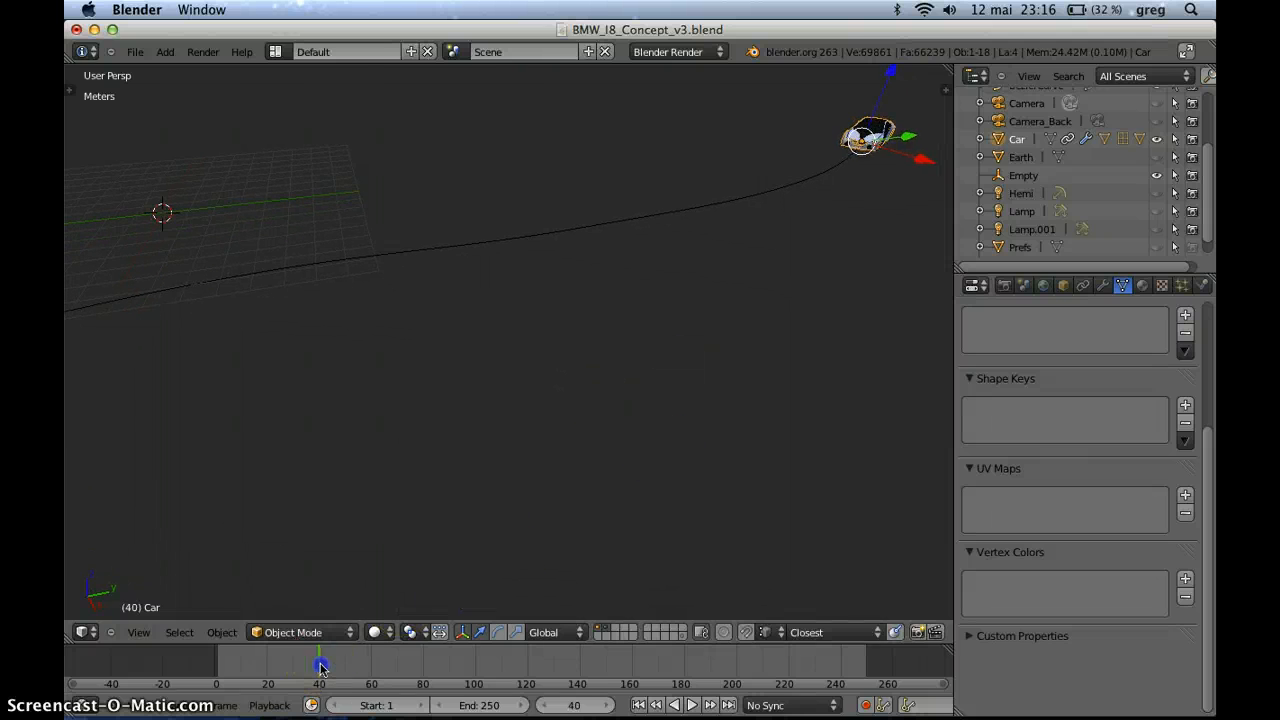
{"action": "left_click_drag", "start_coordinate": [368, 668], "coordinate": [537, 703]}
{"action": "scroll", "coordinate": [434, 446], "scroll_direction": "up", "scroll_amount": 4}
{"action": "middle_click_drag", "start_coordinate": [434, 446], "coordinate": [617, 562], "text": "ctrl"}
{"action": "mouse_move", "coordinate": [528, 657]}
{"action": "left_mouse_down"}
{"action": "mouse_move", "coordinate": [517, 657]}
{"action": "mouse_move", "coordinate": [552, 666]}
{"action": "mouse_move", "coordinate": [497, 660]}
{"action": "mouse_move", "coordinate": [522, 664]}
{"action": "left_mouse_up"}
Select the car's front wheel (Wheel.002) and set the transform orientation to Local.
{"action": "right_click", "coordinate": [640, 369]}
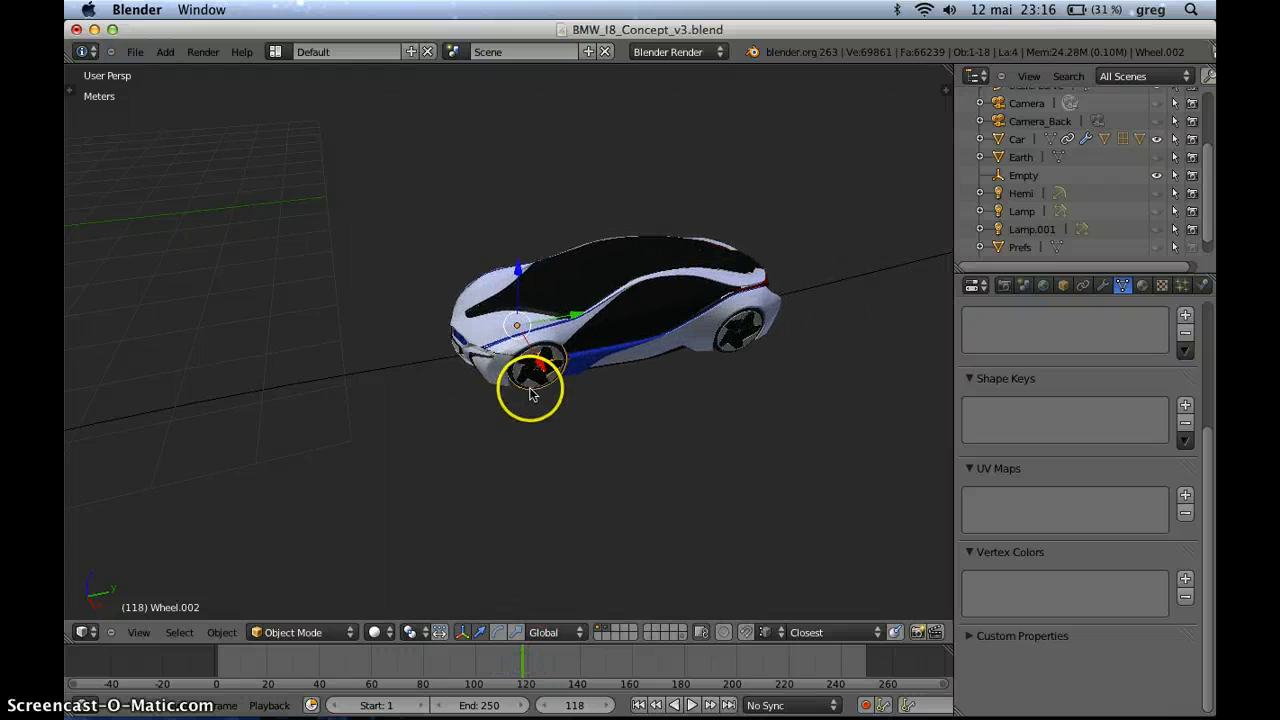
{"action": "left_click", "coordinate": [551, 632]}
{"action": "left_click", "coordinate": [554, 604]}
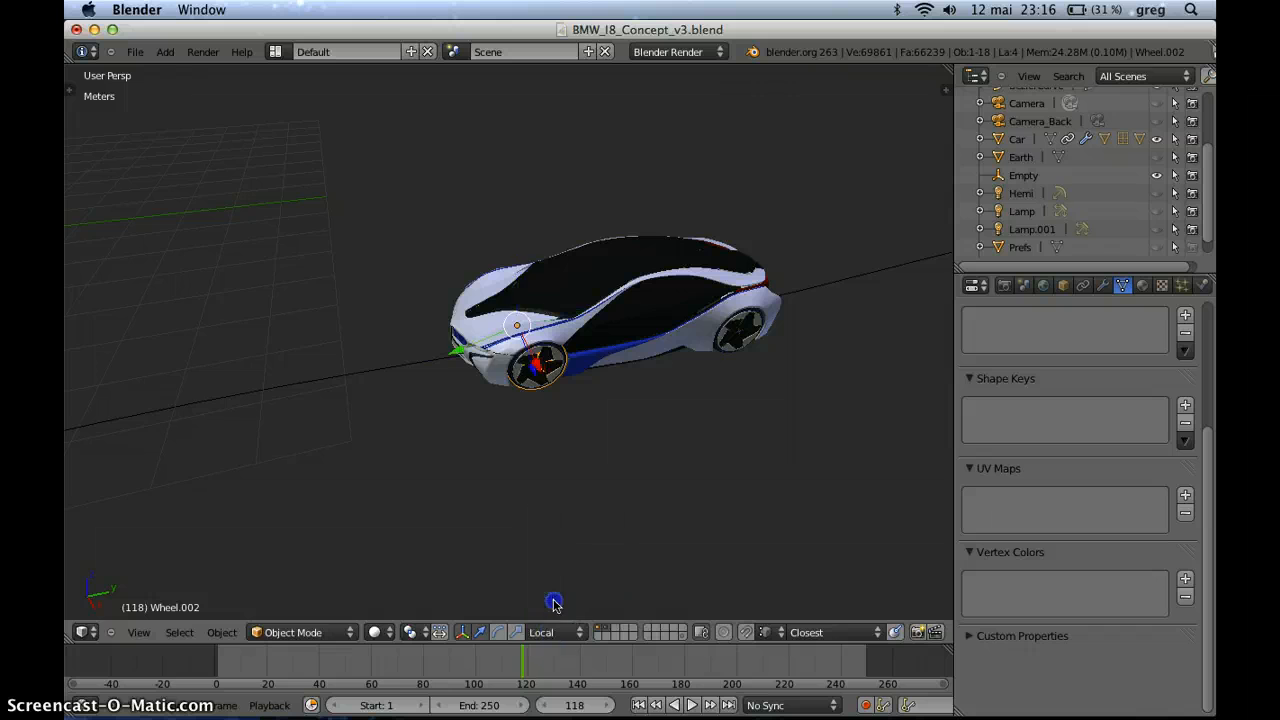
Switch to the rotation manipulator for the front wheel and play the animation from frame 104 to check how the wheel turns.
{"action": "left_click", "coordinate": [498, 634]}
{"action": "left_click_drag", "start_coordinate": [514, 673], "coordinate": [486, 669]}
{"action": "key", "text": "alt+a"}
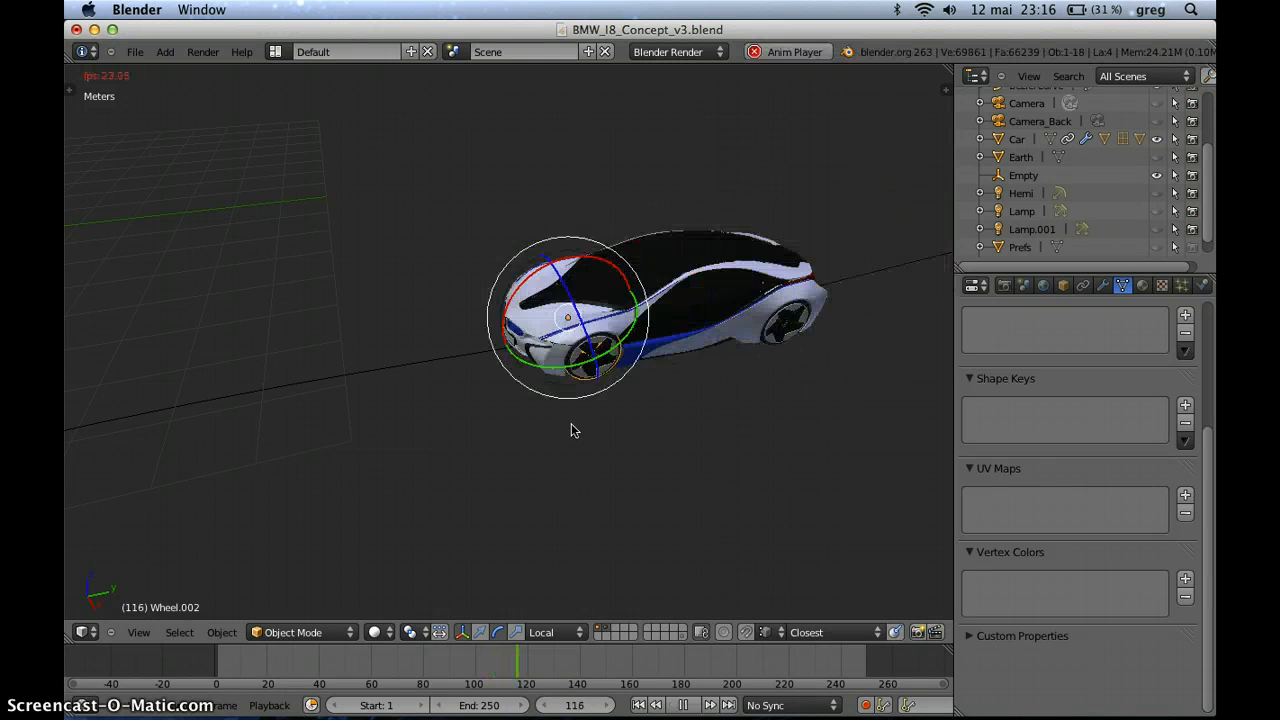
{"action": "key", "text": "Escape"}
Play the animation from a wider view that takes in the car and the curve.
{"action": "scroll", "coordinate": [560, 470], "scroll_direction": "down", "scroll_amount": 4}
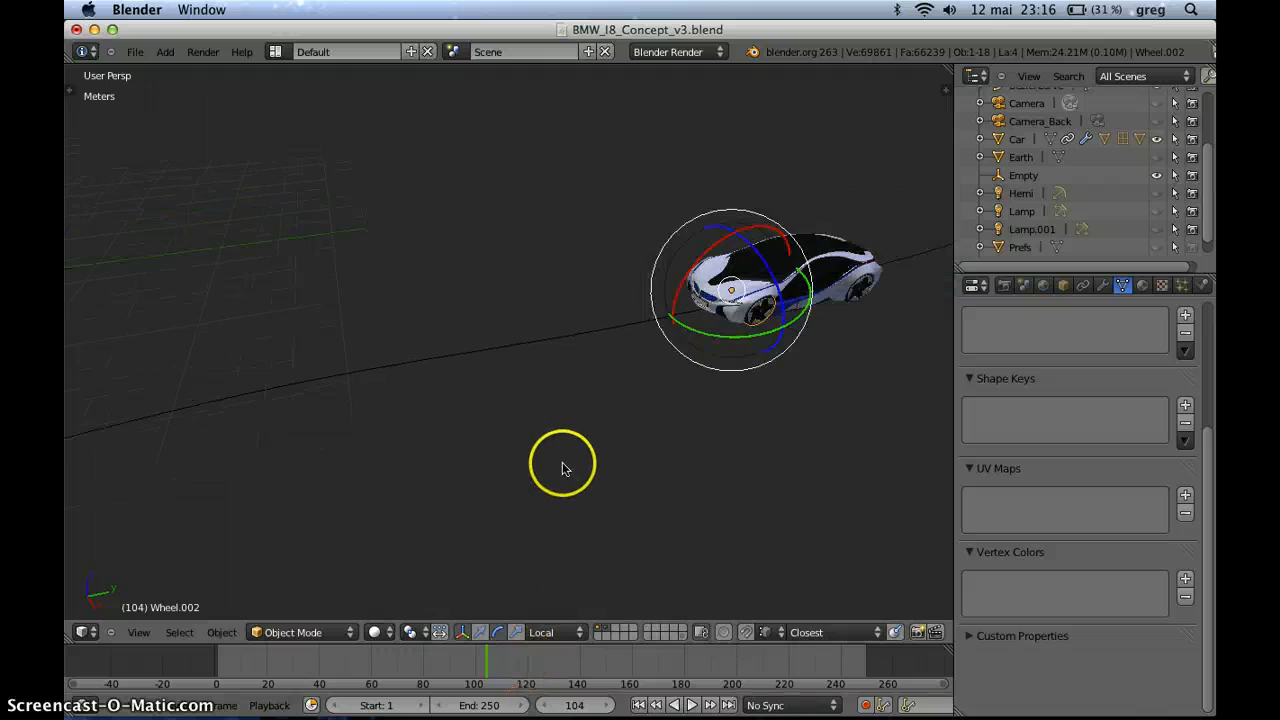
{"action": "middle_click_drag", "start_coordinate": [540, 531], "coordinate": [546, 492]}
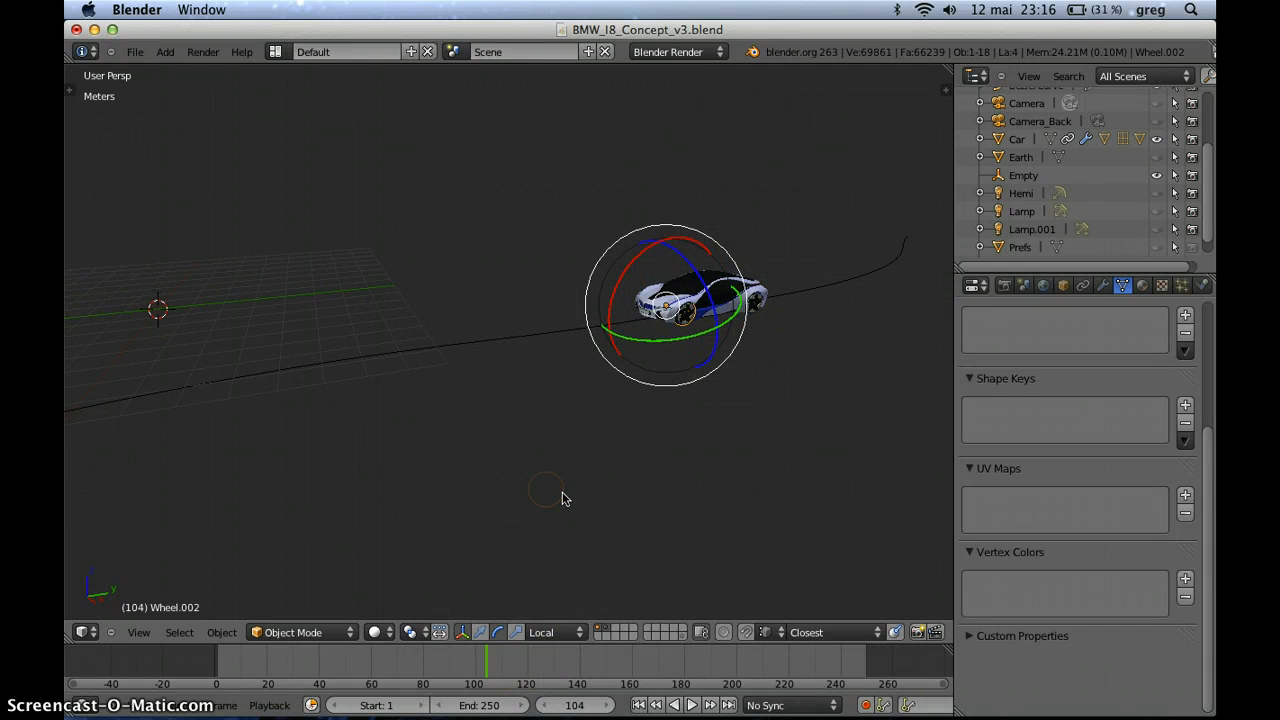
{"action": "key", "text": "alt+a"}
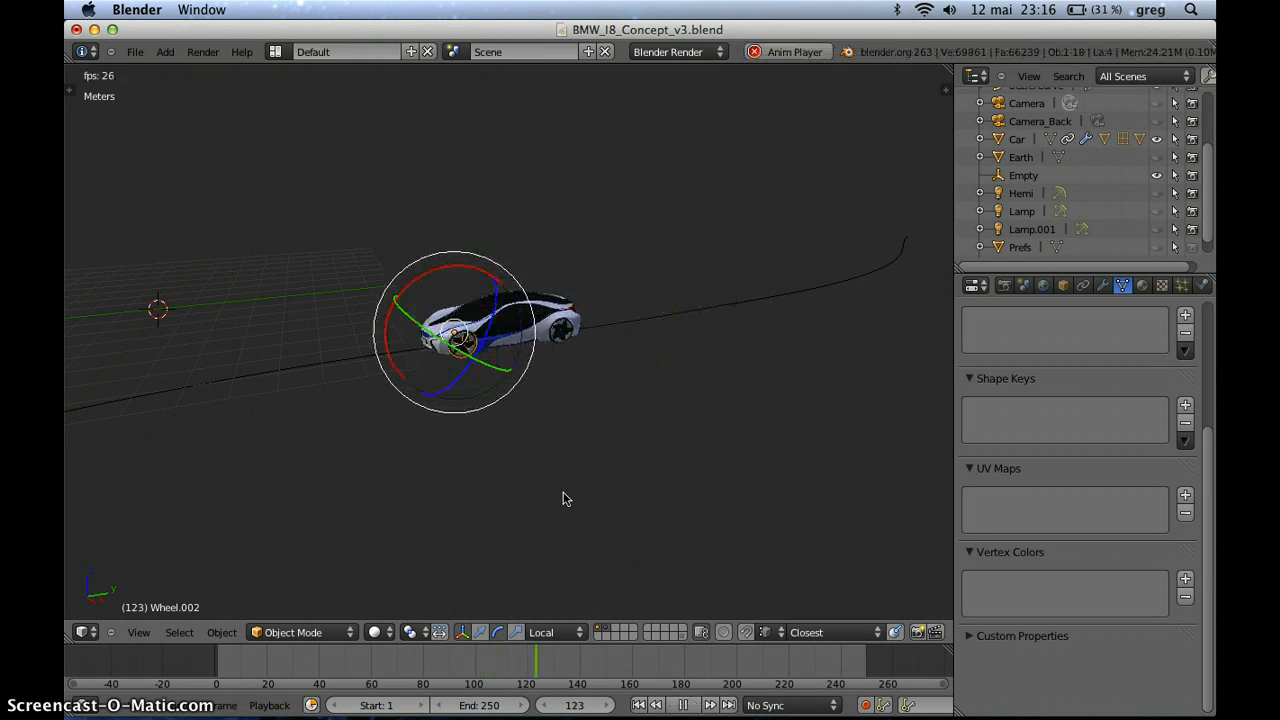
{"action": "key", "text": "Escape"}
Scrub the timeline to frame 134 and back to frame 121, examining the wheel's local axes and the car on the curve from several angles.
{"action": "left_click_drag", "start_coordinate": [520, 665], "coordinate": [564, 666]}
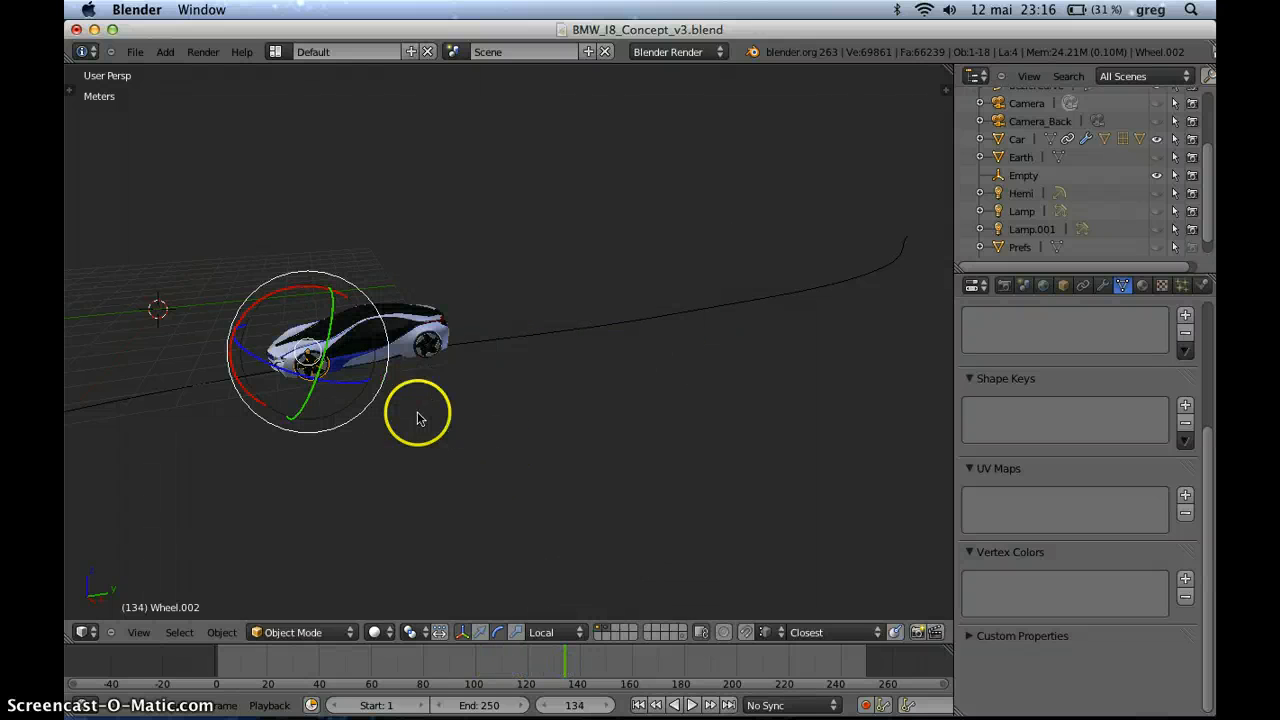
{"action": "middle_click_drag", "start_coordinate": [418, 413], "coordinate": [532, 537], "text": "shift"}
{"action": "scroll", "coordinate": [688, 433], "scroll_direction": "up", "scroll_amount": 5}
{"action": "left_click_drag", "start_coordinate": [577, 672], "coordinate": [530, 665]}
{"action": "mouse_move", "coordinate": [569, 486]}
{"action": "middle_mouse_down"}
{"action": "mouse_move", "coordinate": [603, 413]}
{"action": "mouse_move", "coordinate": [585, 480]}
{"action": "middle_mouse_up"}
{"action": "middle_click_drag", "start_coordinate": [640, 443], "coordinate": [444, 506]}
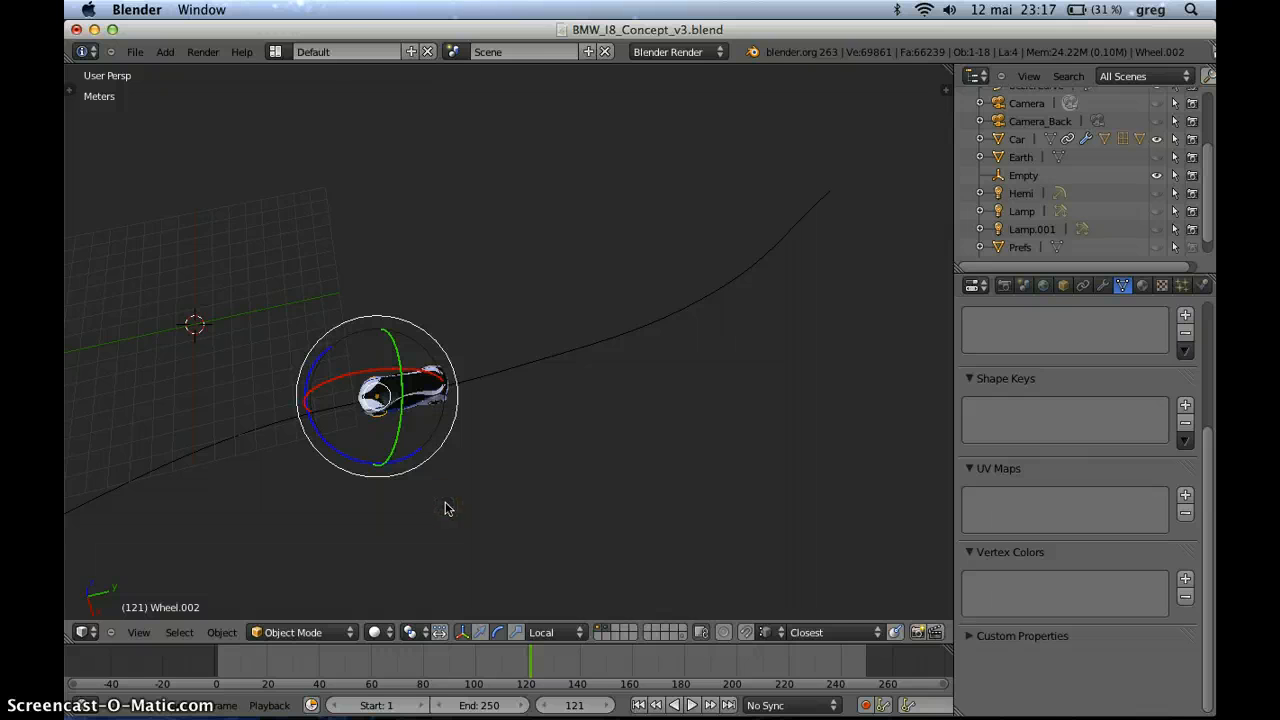
{"action": "middle_click_drag", "start_coordinate": [470, 462], "coordinate": [600, 383]}
{"action": "scroll", "coordinate": [477, 417], "scroll_direction": "up", "scroll_amount": 2}
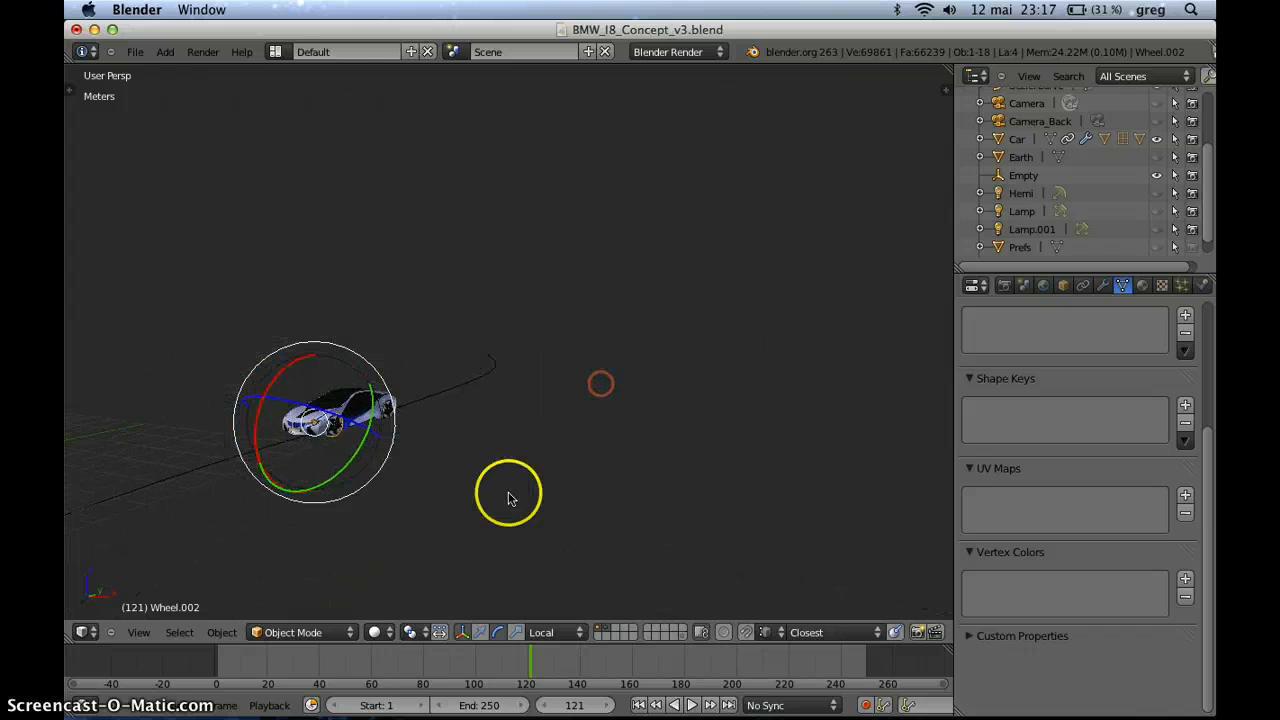
{"action": "middle_click_drag", "start_coordinate": [508, 497], "coordinate": [602, 457]}
{"action": "mouse_move", "coordinate": [602, 457]}
{"action": "middle_mouse_down"}
{"action": "mouse_move", "coordinate": [646, 451]}
{"action": "mouse_move", "coordinate": [595, 460]}
{"action": "middle_mouse_up"}
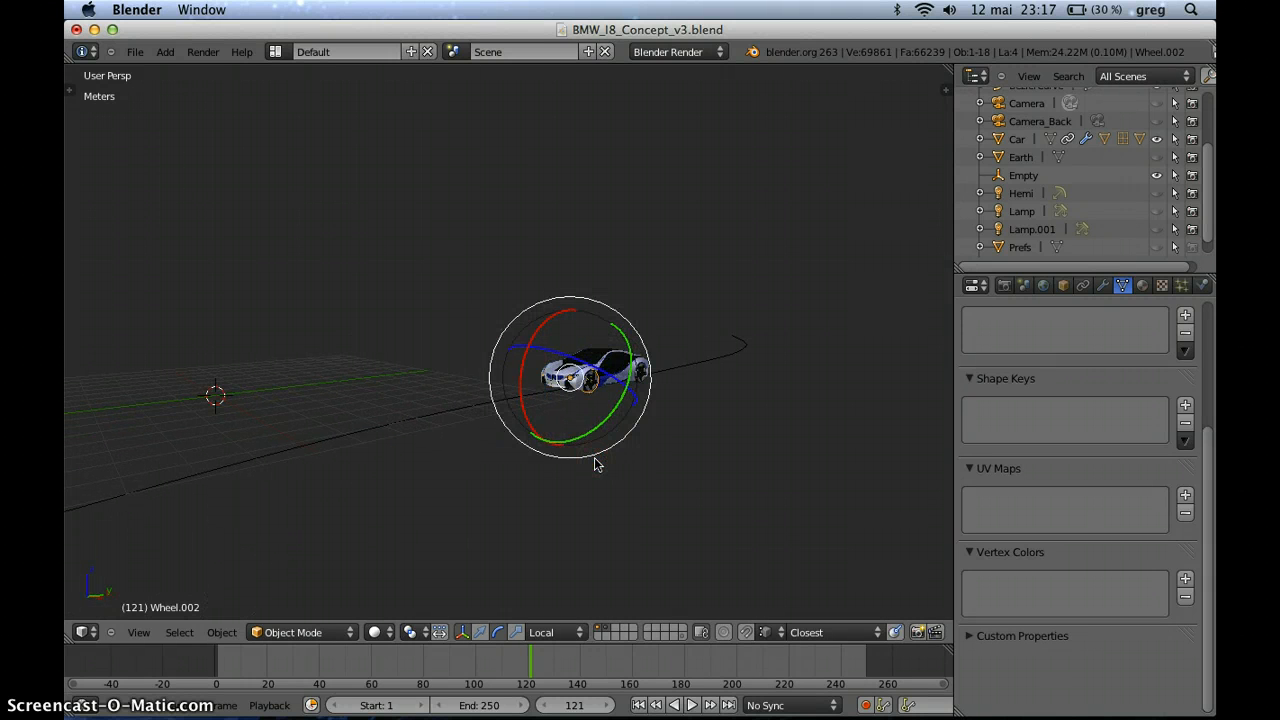